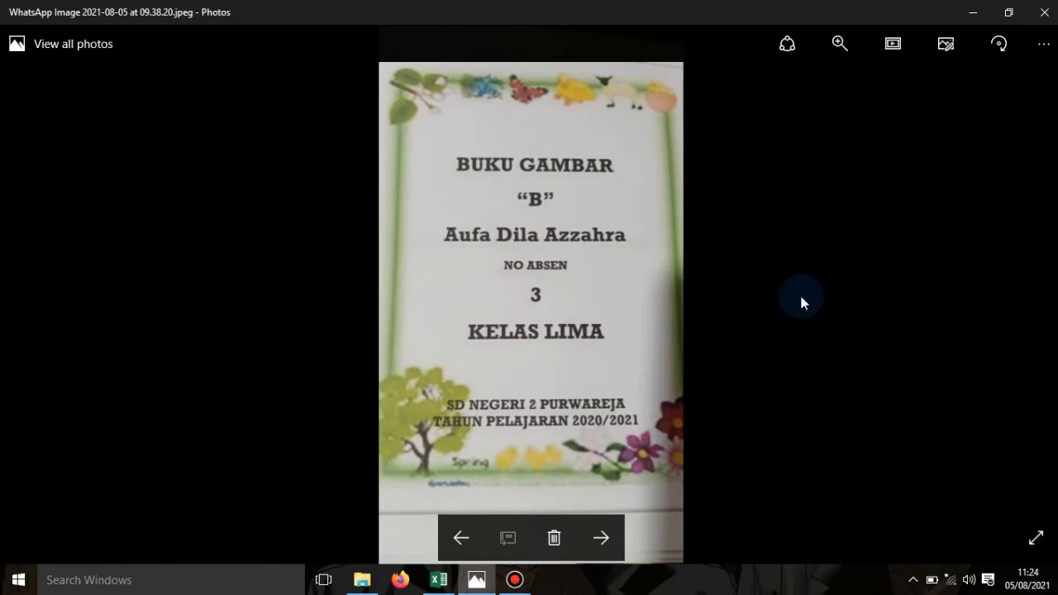
- Close the sample cover photo, review the NO and NAMA columns of the open student list workbook in Excel, and close it
{"action": "left_click", "coordinate": [1045, 15]}
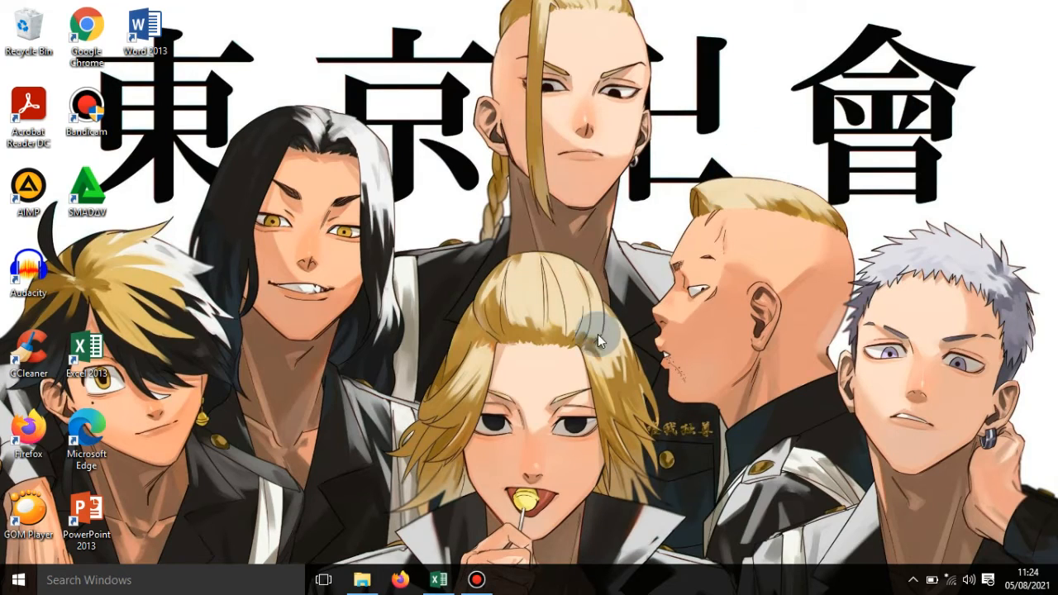
{"action": "left_click", "coordinate": [432, 580]}
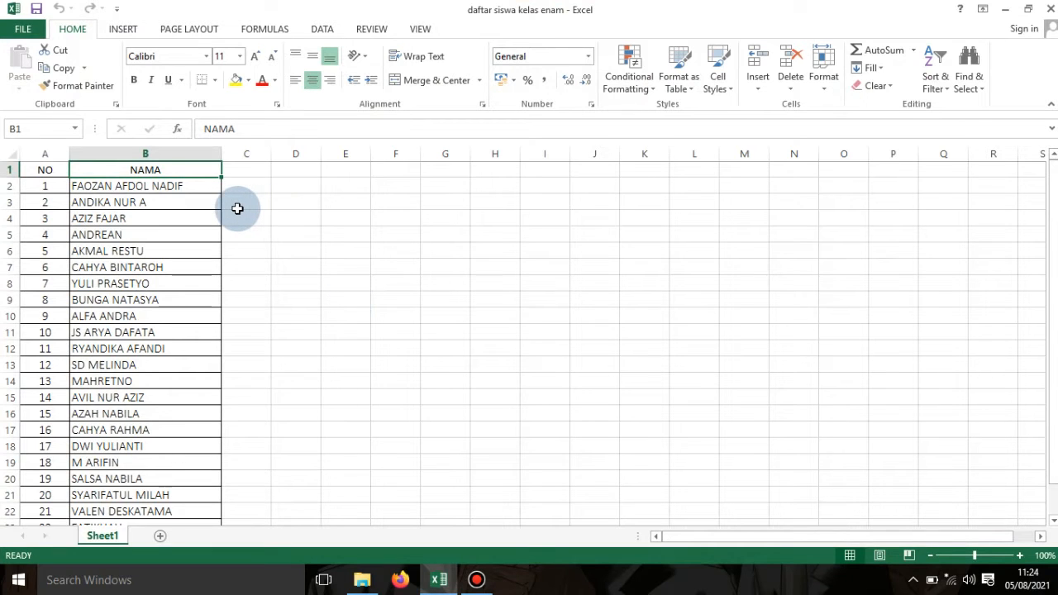
{"action": "left_click", "coordinate": [51, 171]}
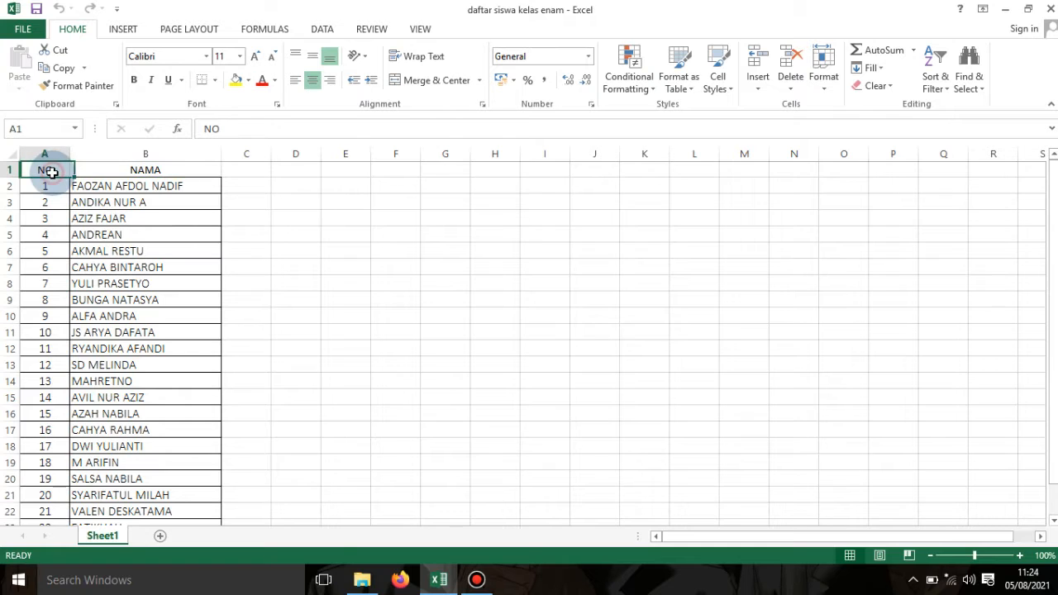
{"action": "left_click", "coordinate": [107, 169]}
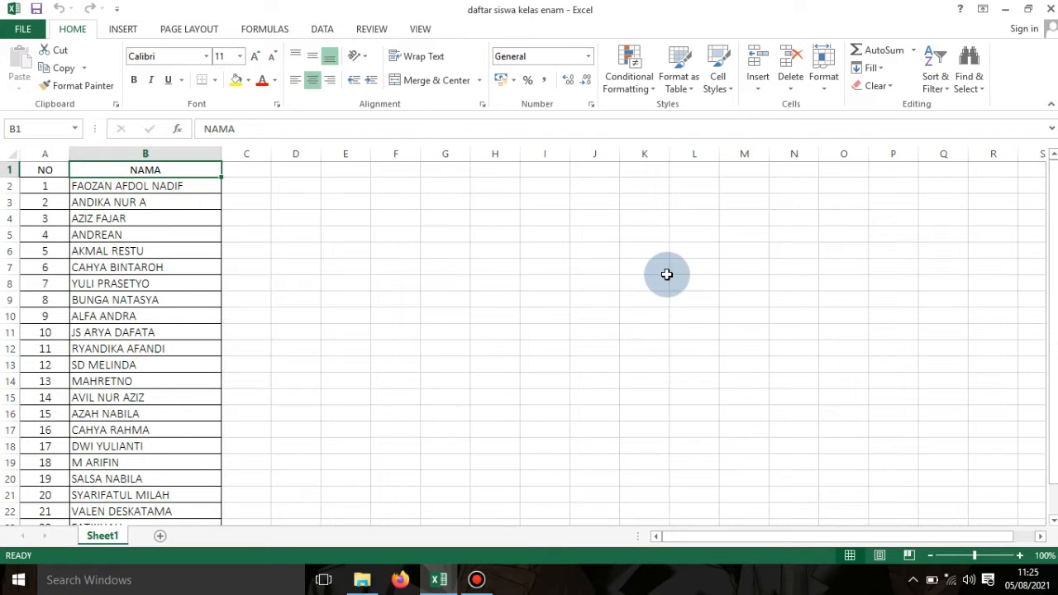
{"action": "left_click", "coordinate": [1050, 12]}
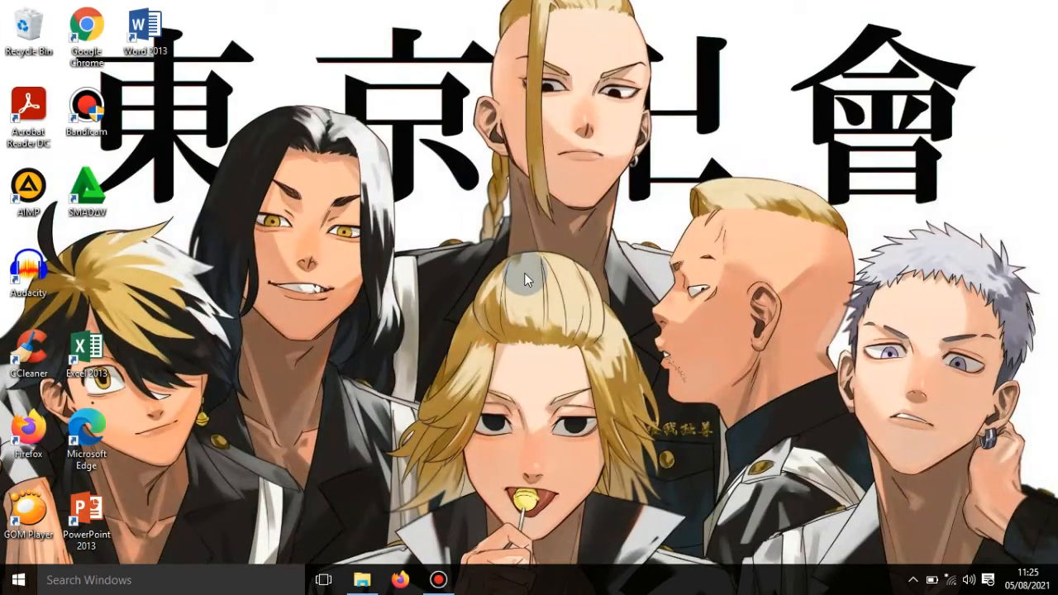
- Launch Word 2013 from the desktop and create a blank document
{"action": "left_click", "coordinate": [147, 52]}
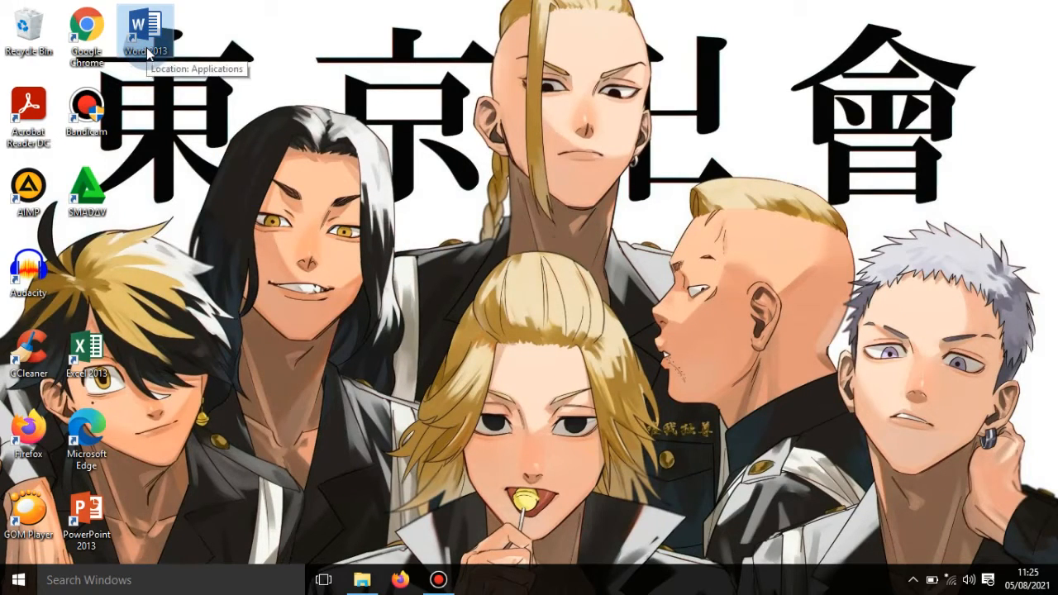
{"action": "left_click", "coordinate": [147, 48]}
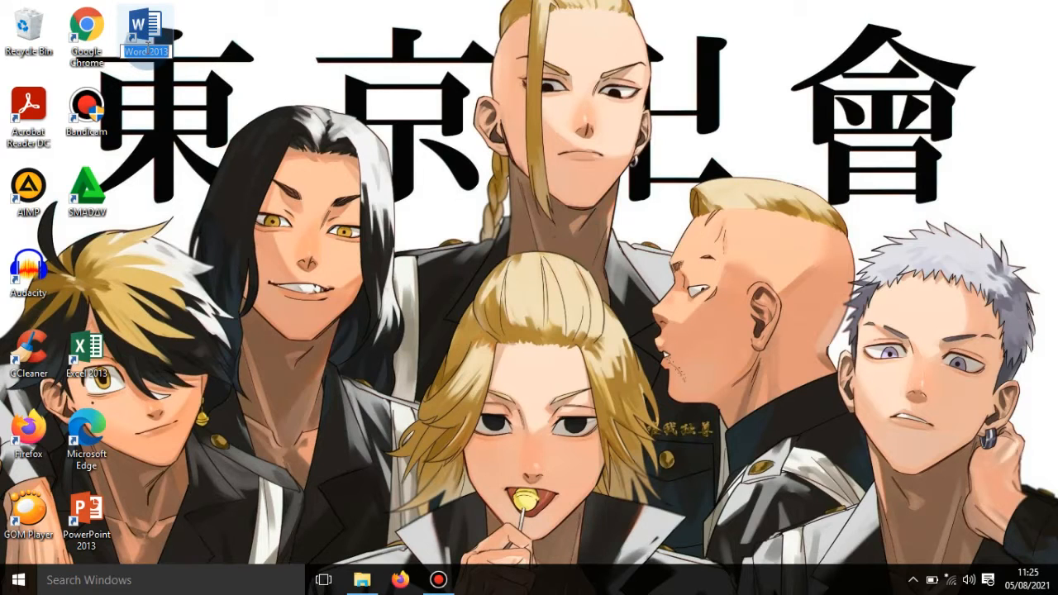
{"action": "left_click", "coordinate": [150, 30]}
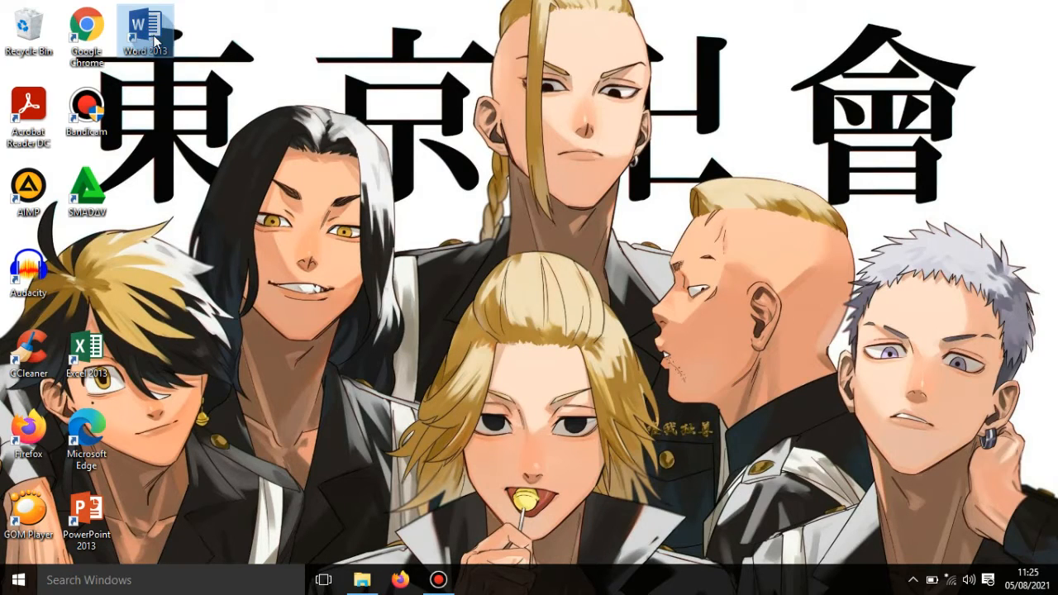
{"action": "double_click", "coordinate": [154, 40]}
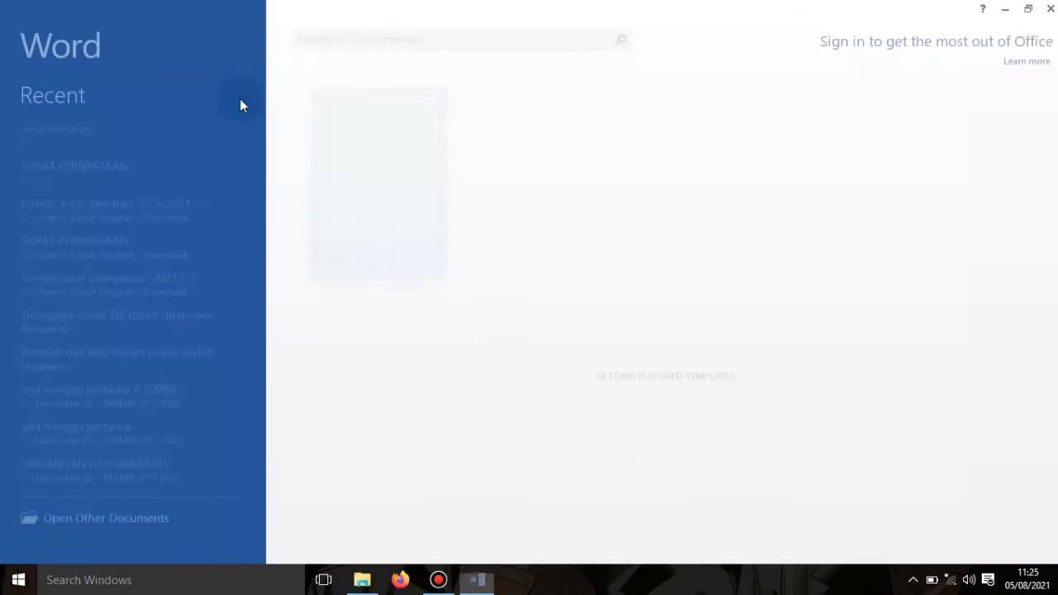
{"action": "left_click", "coordinate": [341, 170]}
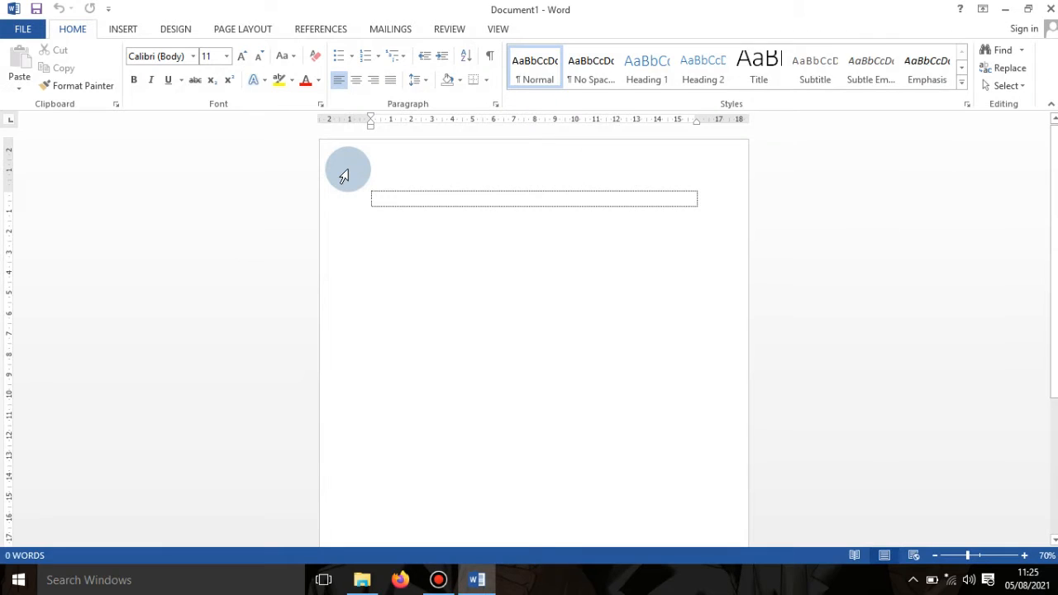
- Set the blank document's page orientation to Landscape
{"action": "left_click", "coordinate": [257, 34]}
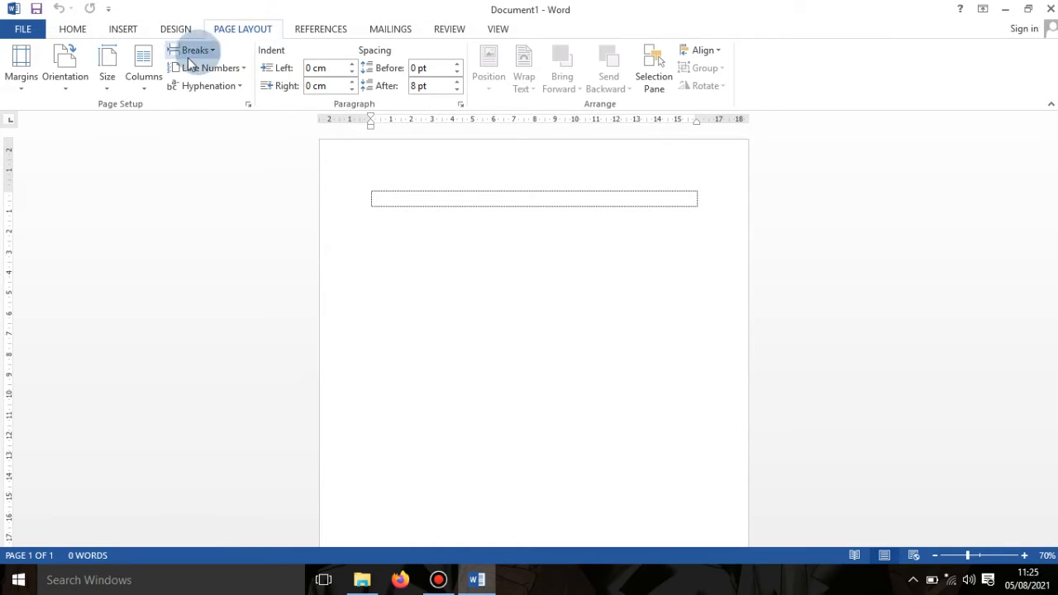
{"action": "left_click", "coordinate": [66, 92]}
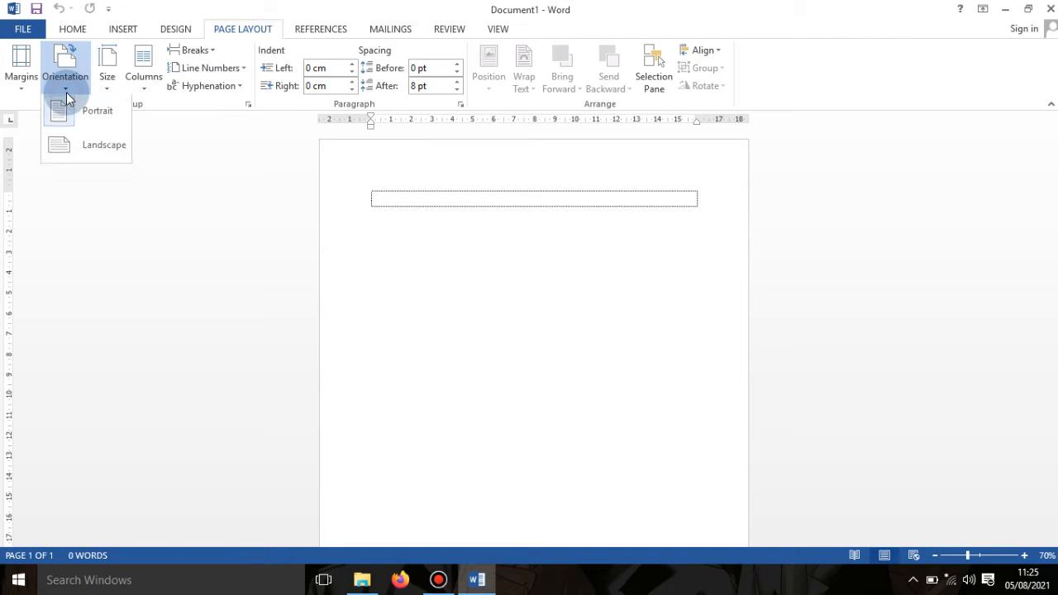
{"action": "left_click", "coordinate": [66, 143]}
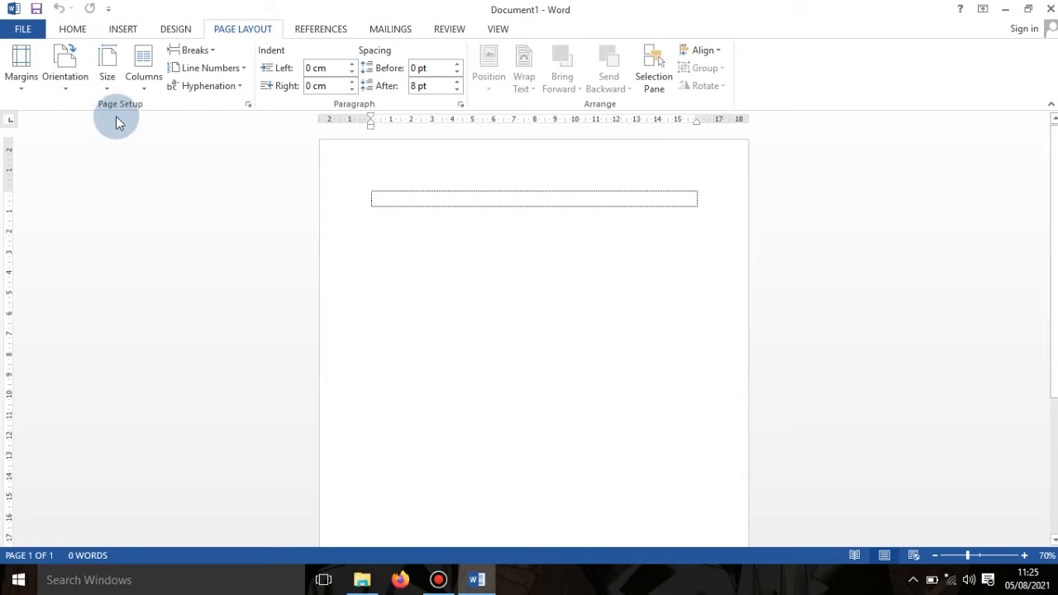
- Apply the Narrow margin preset to the page and lay the text out in two columns
{"action": "left_click", "coordinate": [21, 89]}
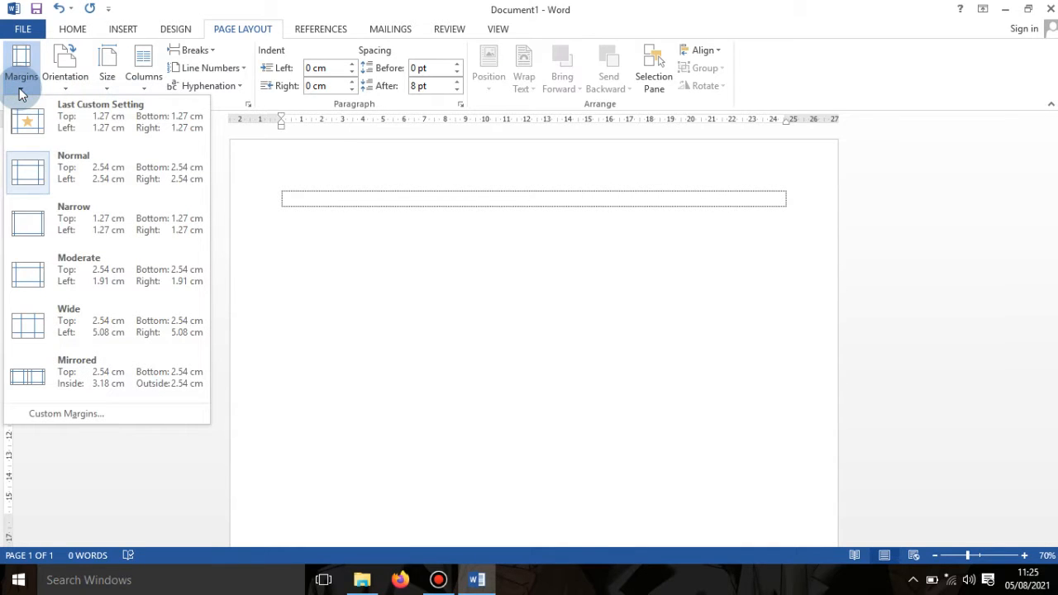
{"action": "left_click", "coordinate": [33, 239]}
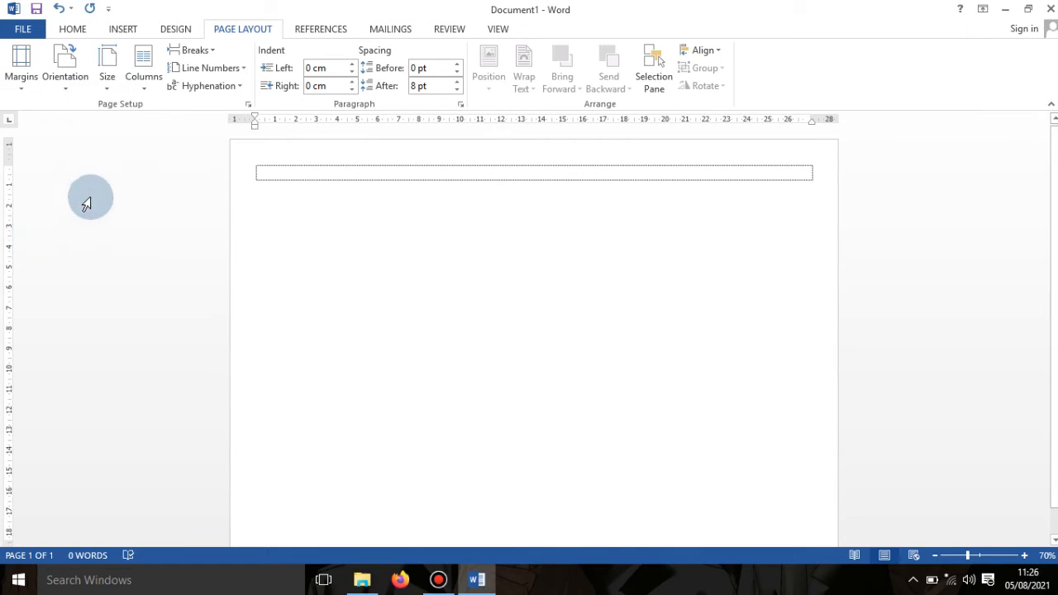
{"action": "left_click", "coordinate": [148, 91]}
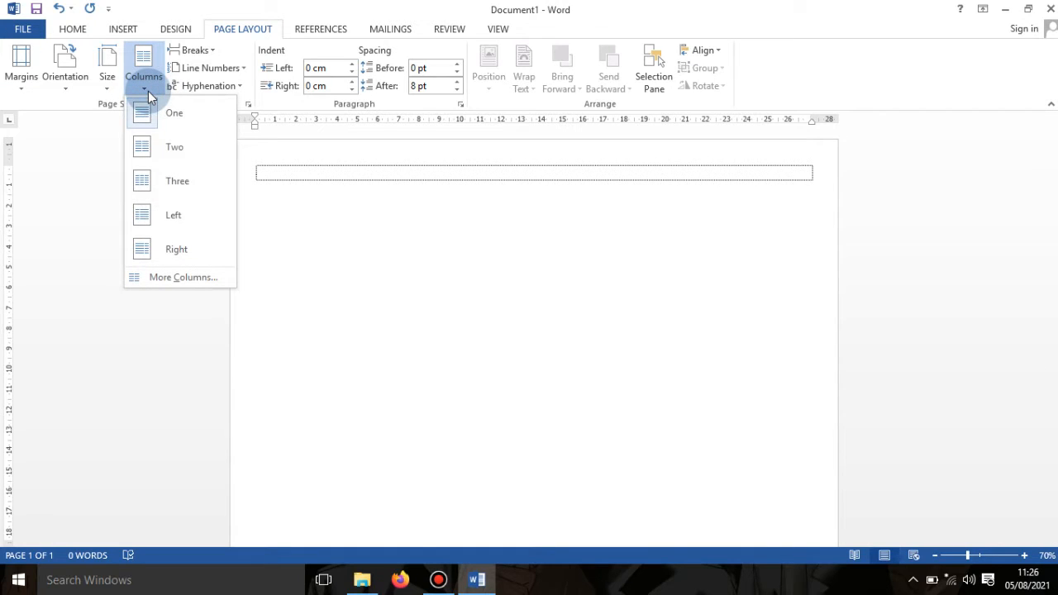
{"action": "left_click", "coordinate": [141, 147]}
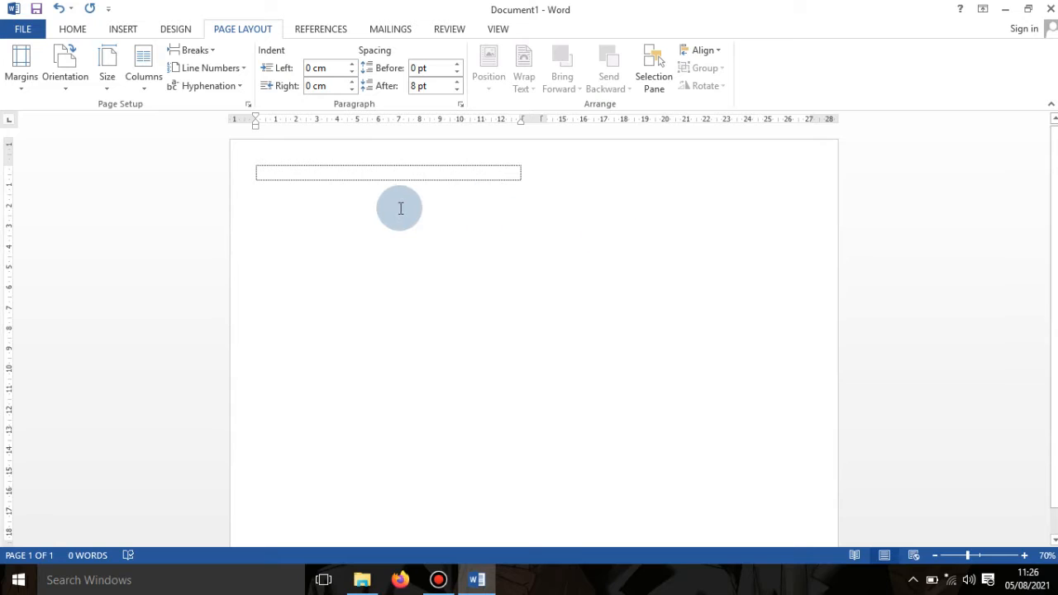
- Set a custom paper width of 33 cm for the whole document in Page Setup
{"action": "left_click", "coordinate": [26, 92]}
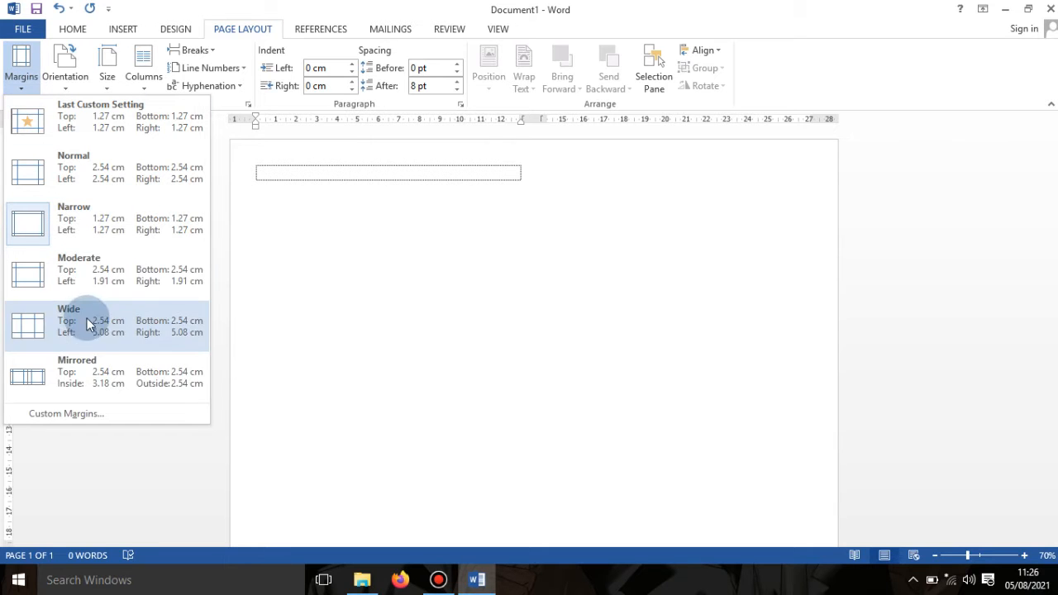
{"action": "left_click", "coordinate": [91, 421]}
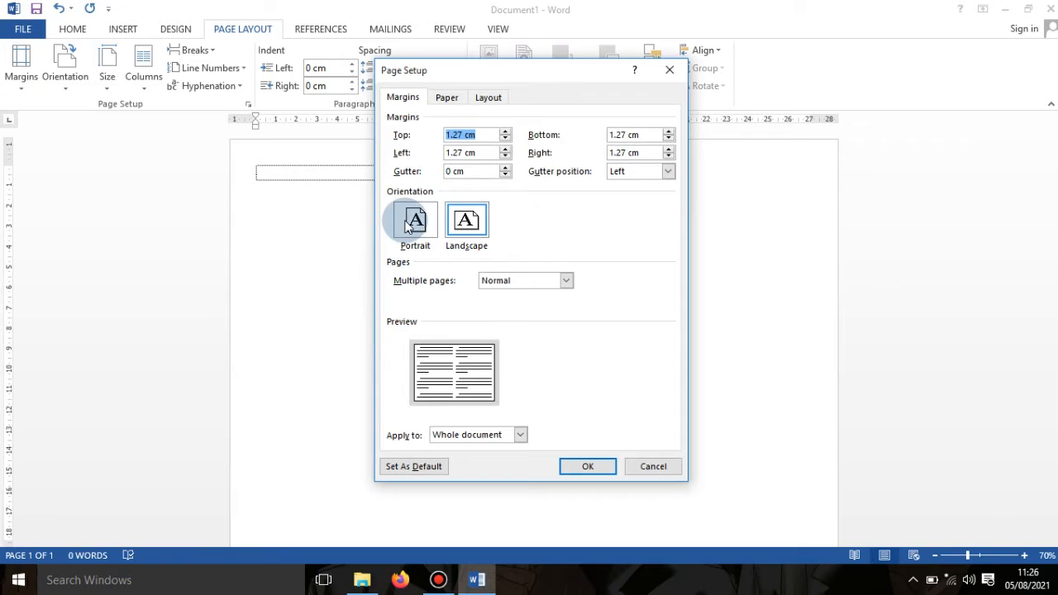
{"action": "left_click", "coordinate": [442, 102]}
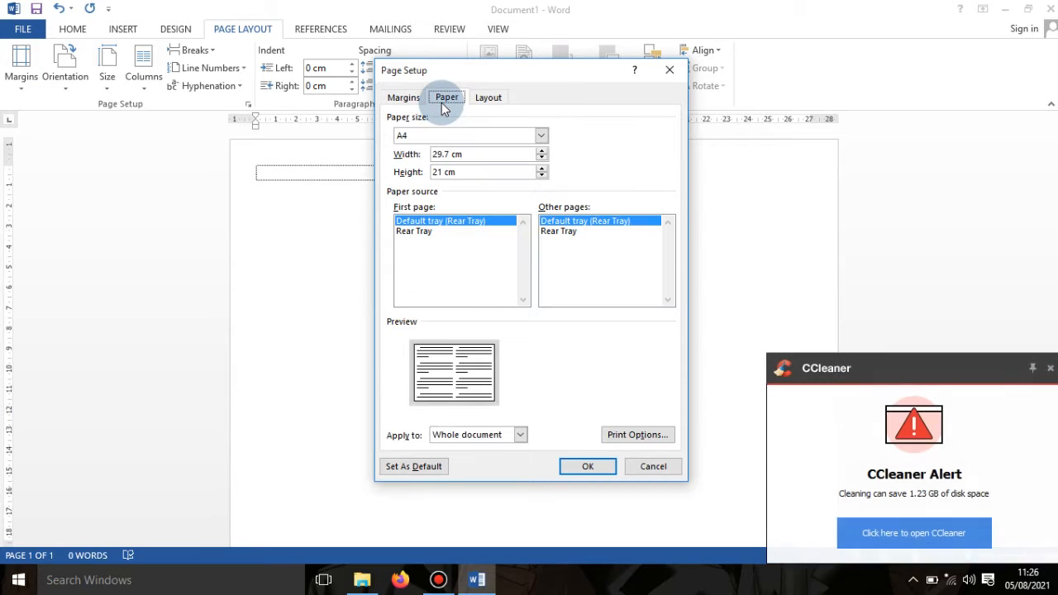
{"action": "left_click", "coordinate": [447, 155]}
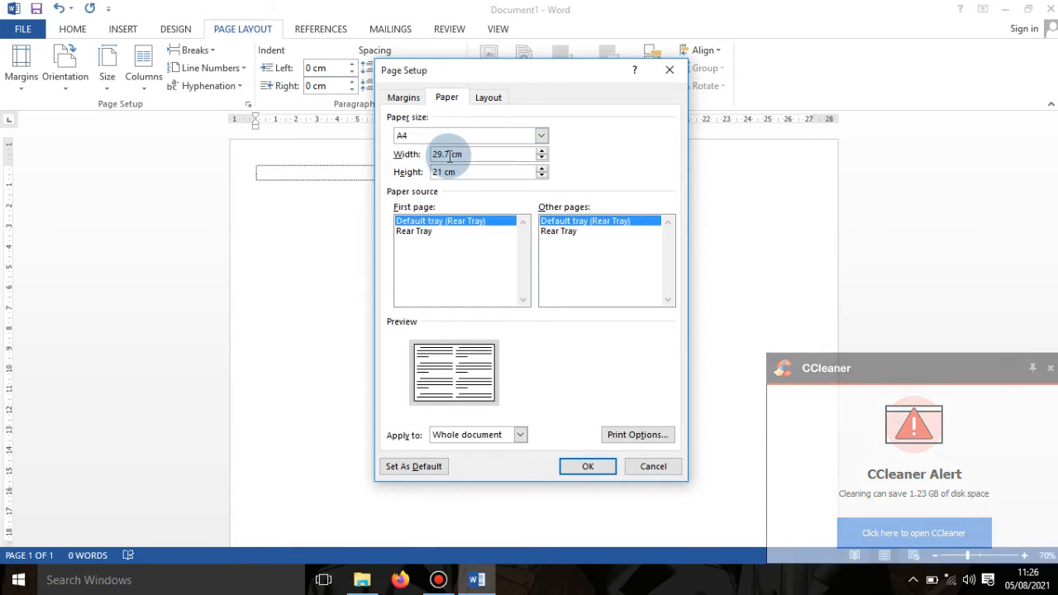
{"action": "key", "text": "BackSpace"}
{"action": "key", "text": "BackSpace"}
{"action": "key", "text": "BackSpace"}
{"action": "key", "text": "BackSpace"}
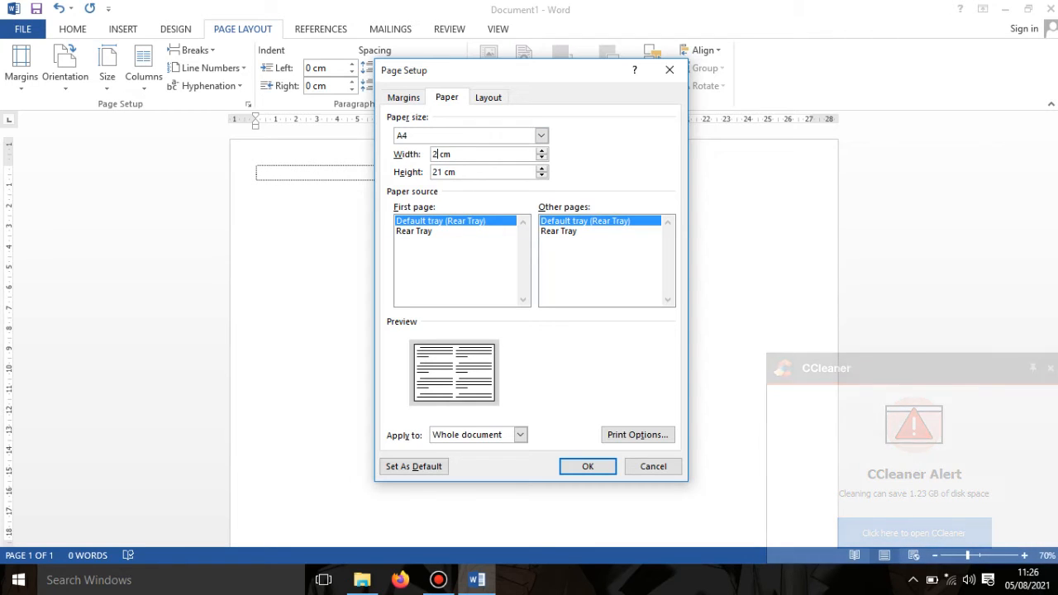
{"action": "type", "text": "333"}
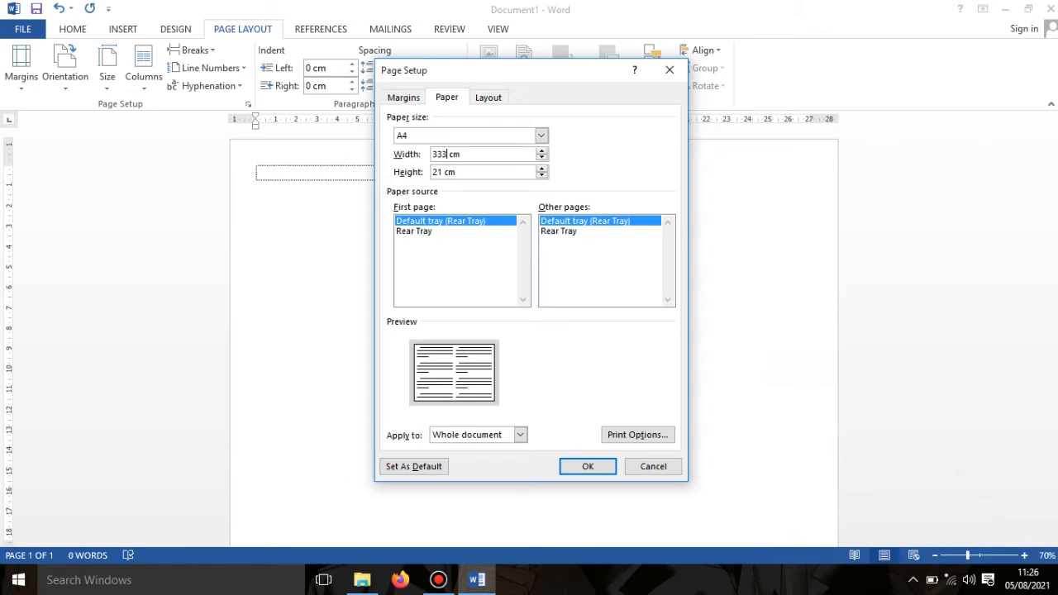
{"action": "key", "text": "BackSpace"}
{"action": "left_click", "coordinate": [589, 466]}
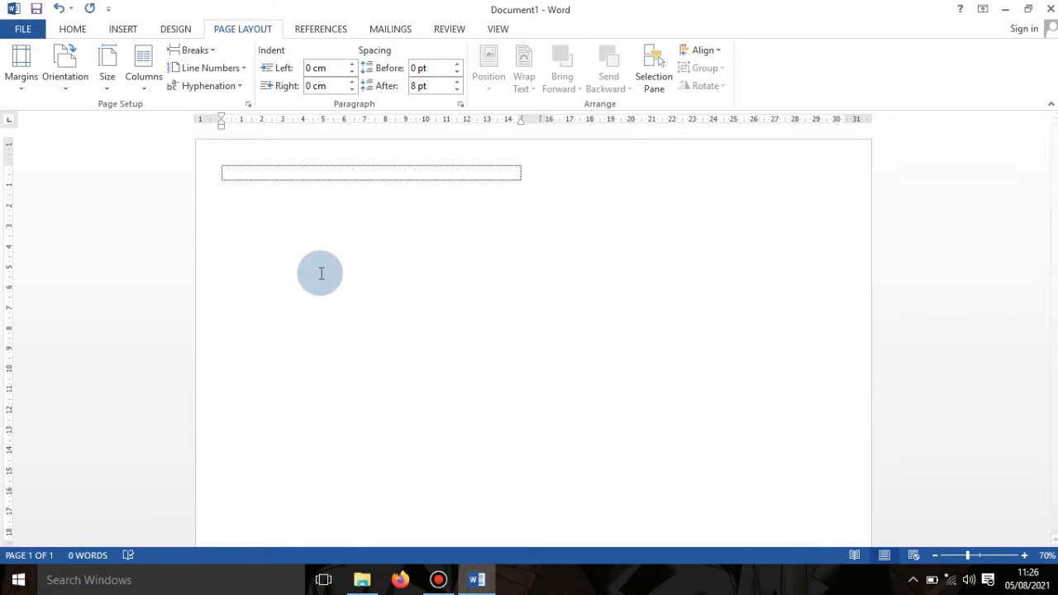
{"action": "type", "text": "puku "}
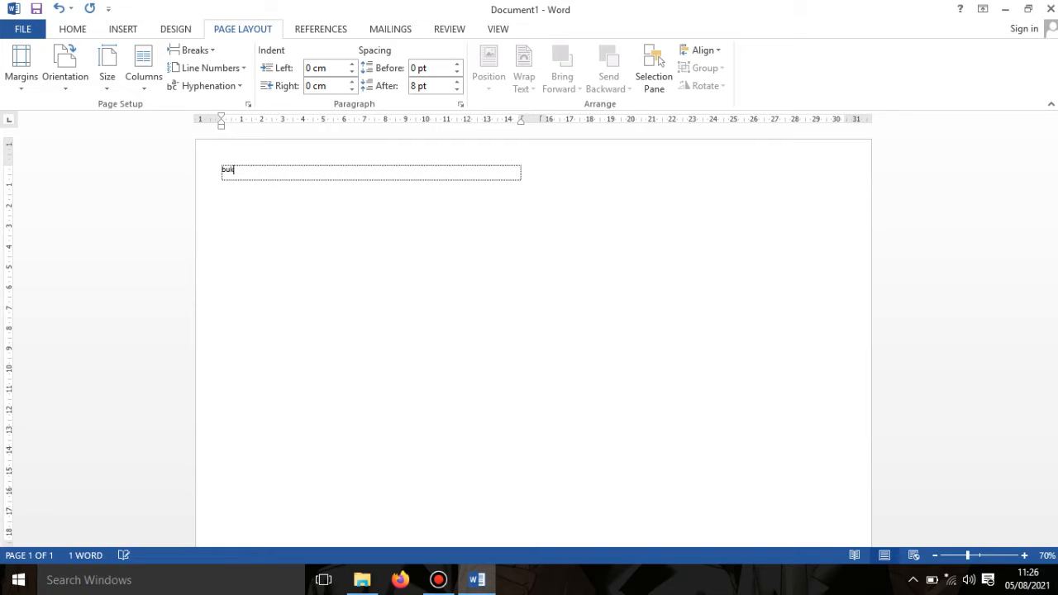
{"action": "type", "text": "tugas bdr"}
{"action": "key", "text": "BackSpace"}
{"action": "key", "text": "BackSpace"}
{"action": "key", "text": "BackSpace"}
{"action": "key", "text": "BackSpace"}
{"action": "key", "text": "BackSpace"}
{"action": "key", "text": "BackSpace"}
{"action": "key", "text": "BackSpace"}
{"action": "key", "text": "BackSpace"}
{"action": "key", "text": "BackSpace"}
{"action": "key", "text": "BackSpace"}
{"action": "key", "text": "BackSpace"}
{"action": "key", "text": "BackSpace"}
{"action": "key", "text": "BackSpace"}
{"action": "key", "text": "BackSpace"}
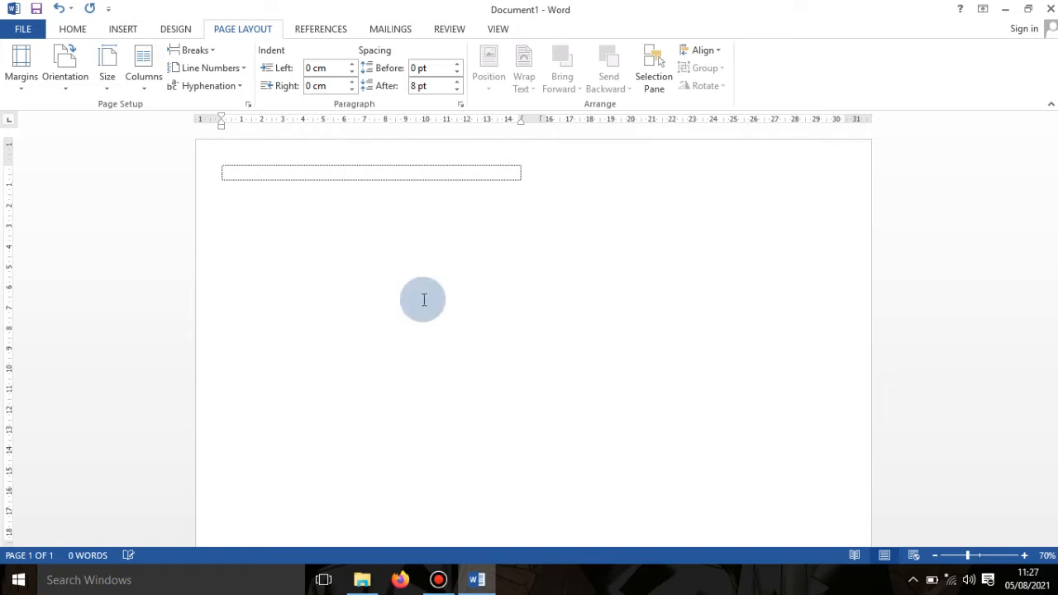
- Enter the cover title "BUKU TUGAS BDR" on the document's first line and start a new line below it
{"action": "left_click", "coordinate": [1024, 556]}
{"action": "left_click", "coordinate": [1023, 555]}
{"action": "left_click", "coordinate": [1024, 555]}
{"action": "left_click", "coordinate": [1024, 555]}
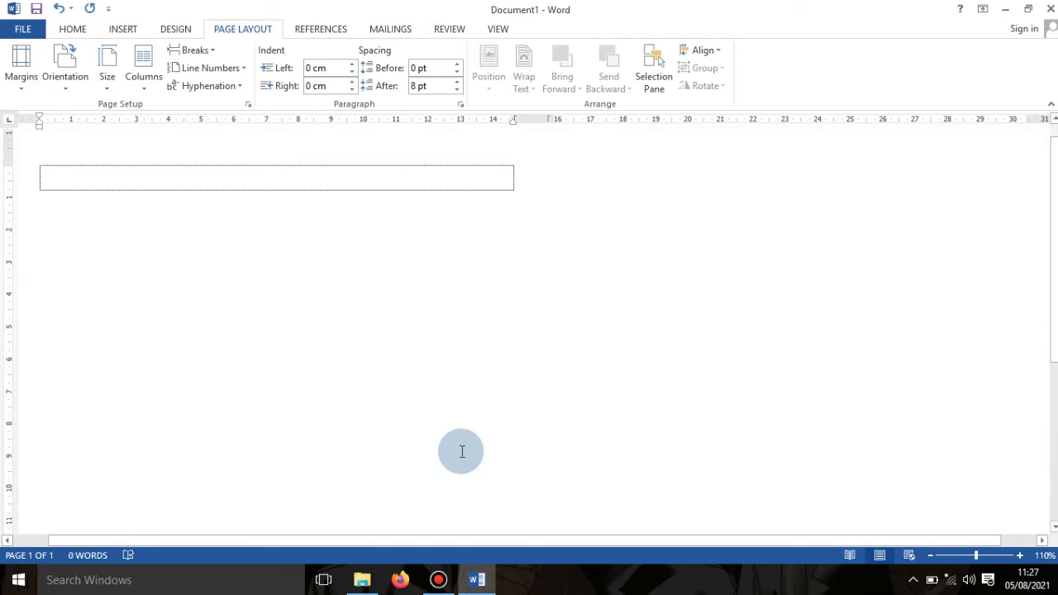
{"action": "type", "text": "BUKU"}
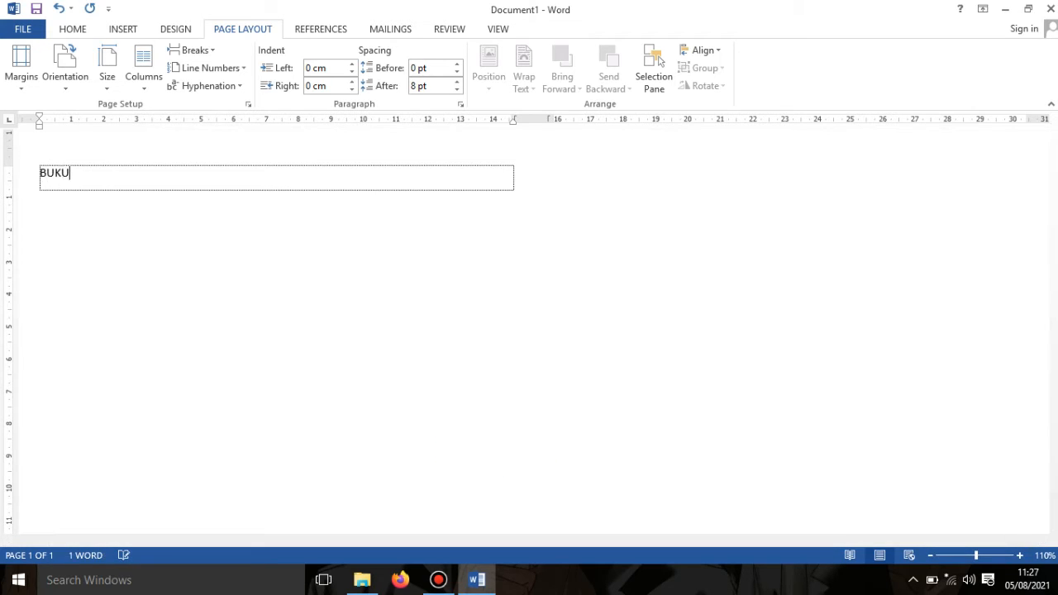
{"action": "type", "text": " TUGAS BDR"}
{"action": "key", "text": "Tab"}
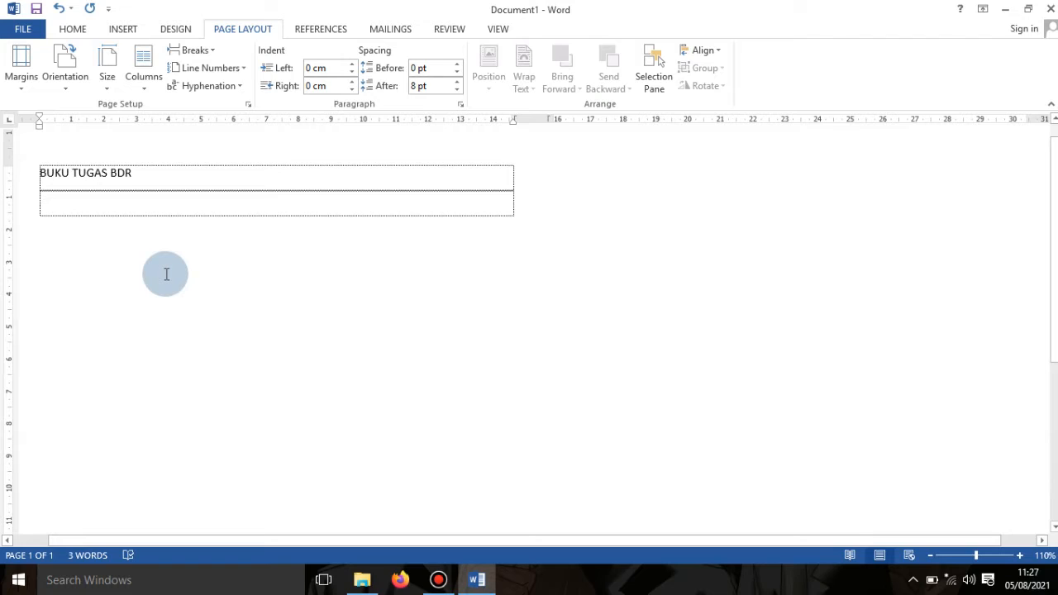
- Add the lines "NAMA", "NO ABSEN", "KELAS VI" and "SD NEGERI 2 PURWAREJA" below the title, each as its own paragraph
{"action": "type", "text": "NAMA"}
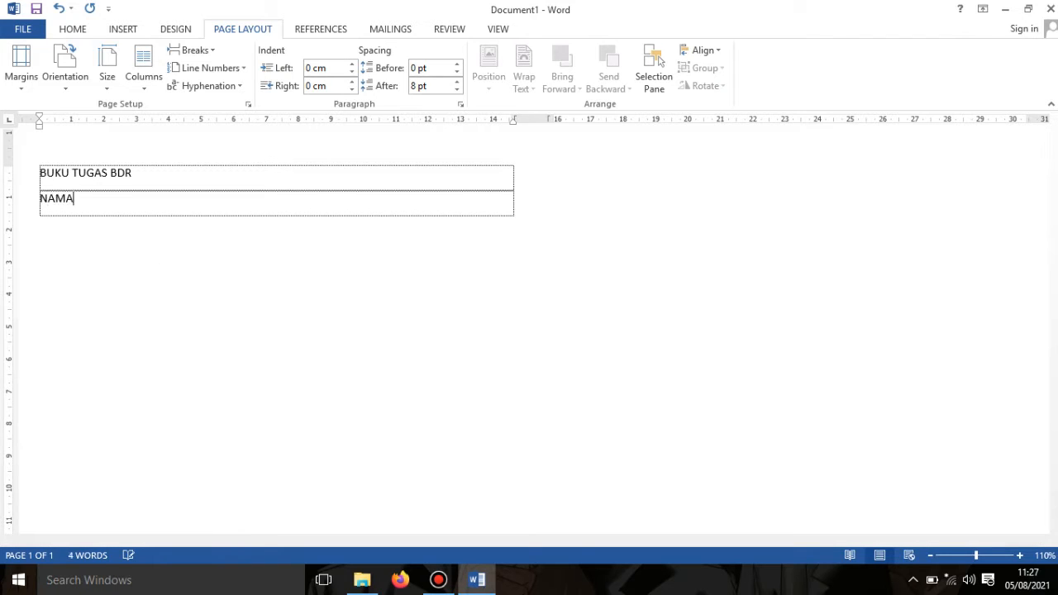
{"action": "key", "text": "Tab"}
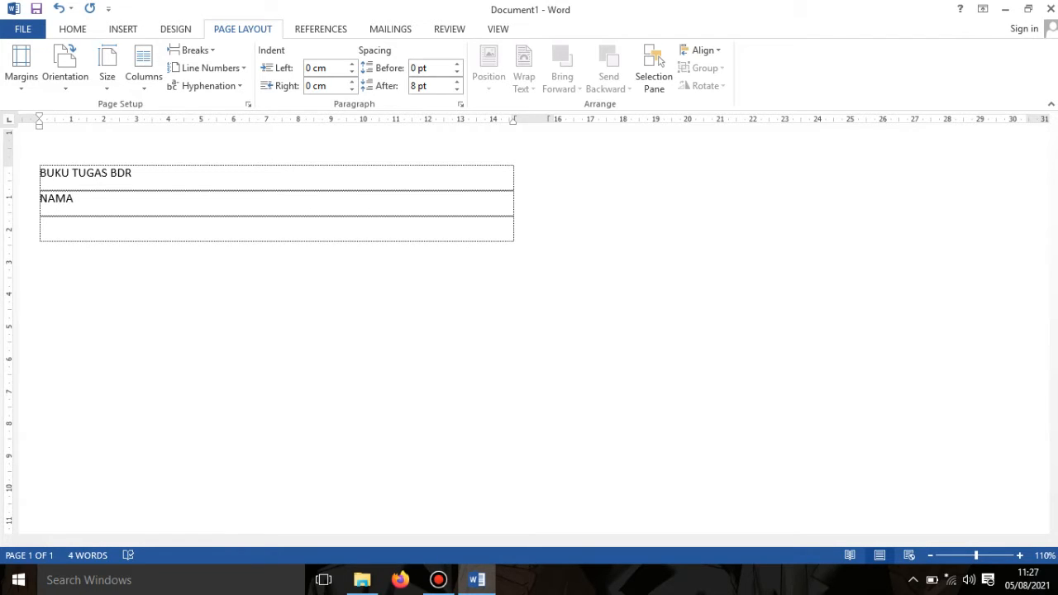
{"action": "type", "text": "NO ABSEN"}
{"action": "key", "text": "Tab"}
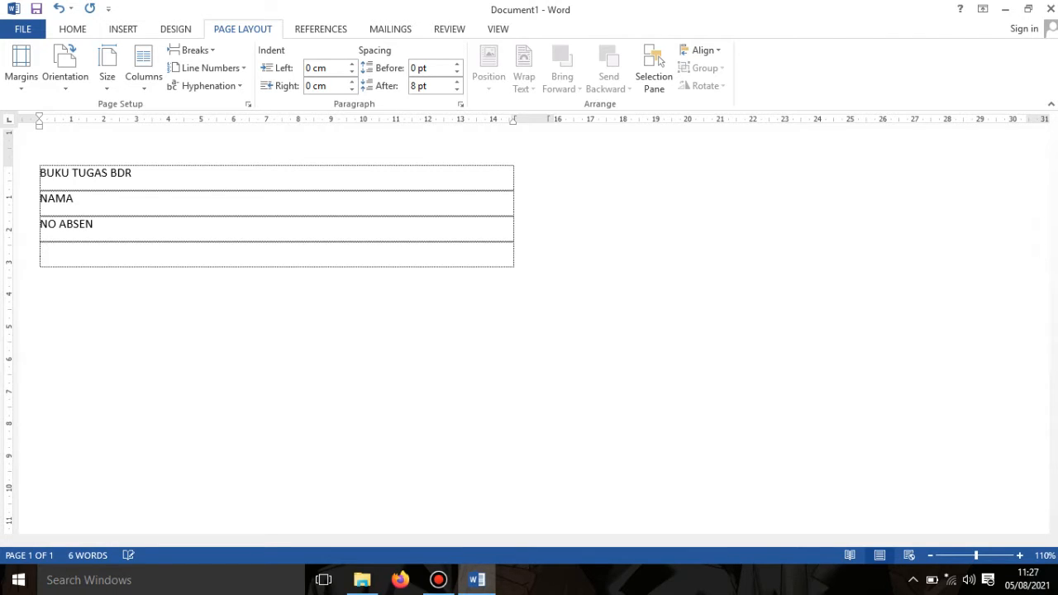
{"action": "type", "text": "KELAS VI"}
{"action": "key", "text": "Tab"}
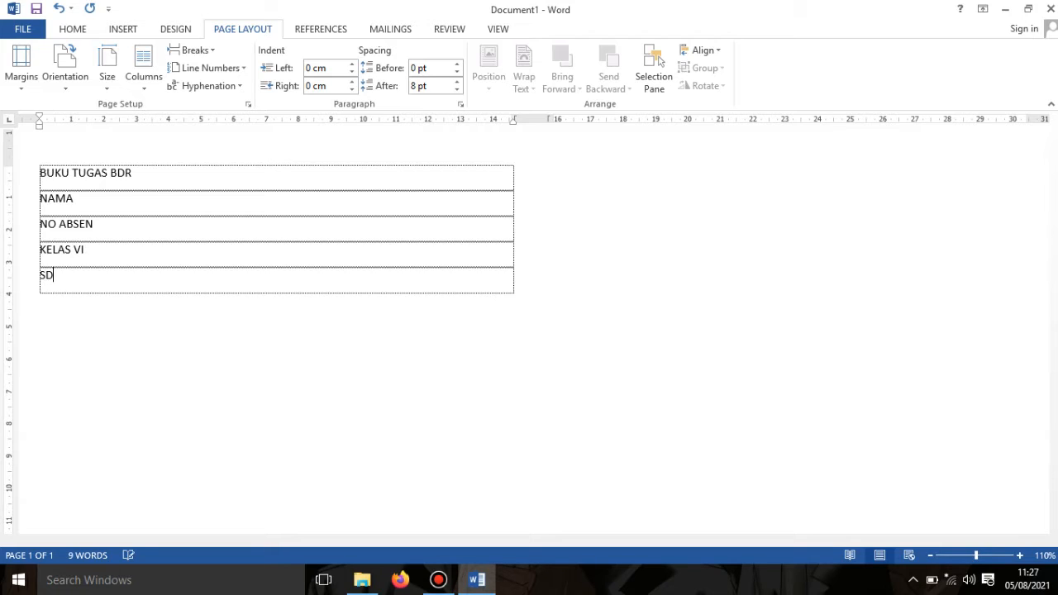
{"action": "type", "text": "NEGERI 2 PURWAREJA"}
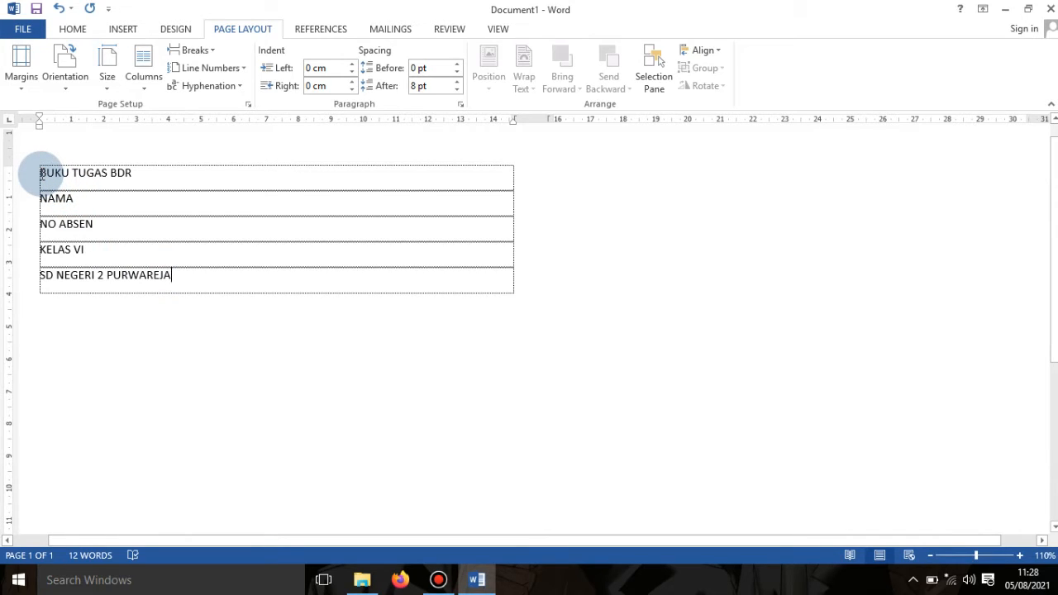
- Centre all five cover lines, from the title down to the school name
{"action": "left_click_drag", "start_coordinate": [37, 174], "coordinate": [185, 277]}
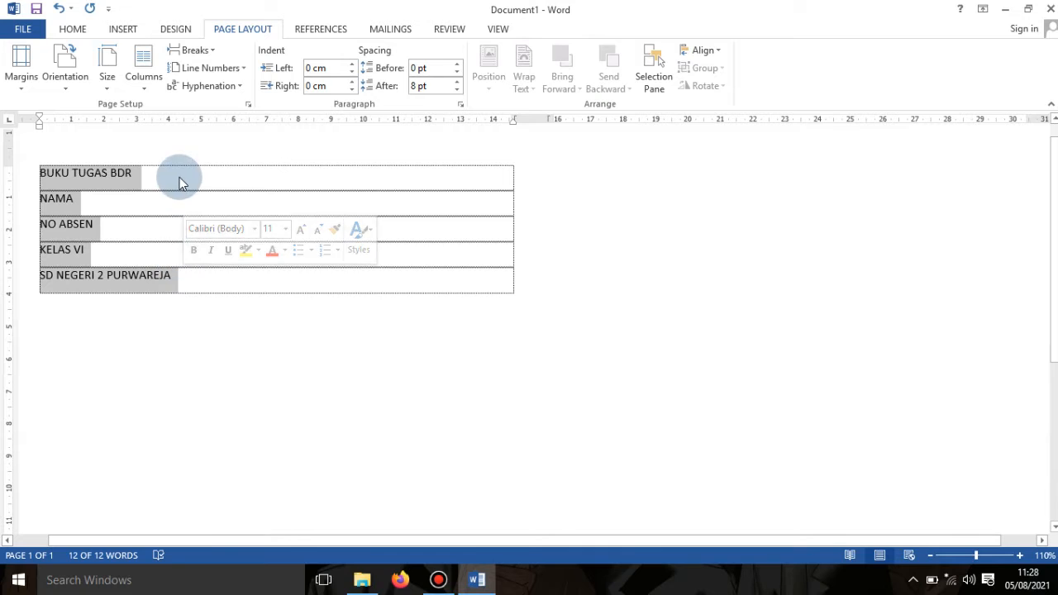
{"action": "left_click", "coordinate": [73, 31]}
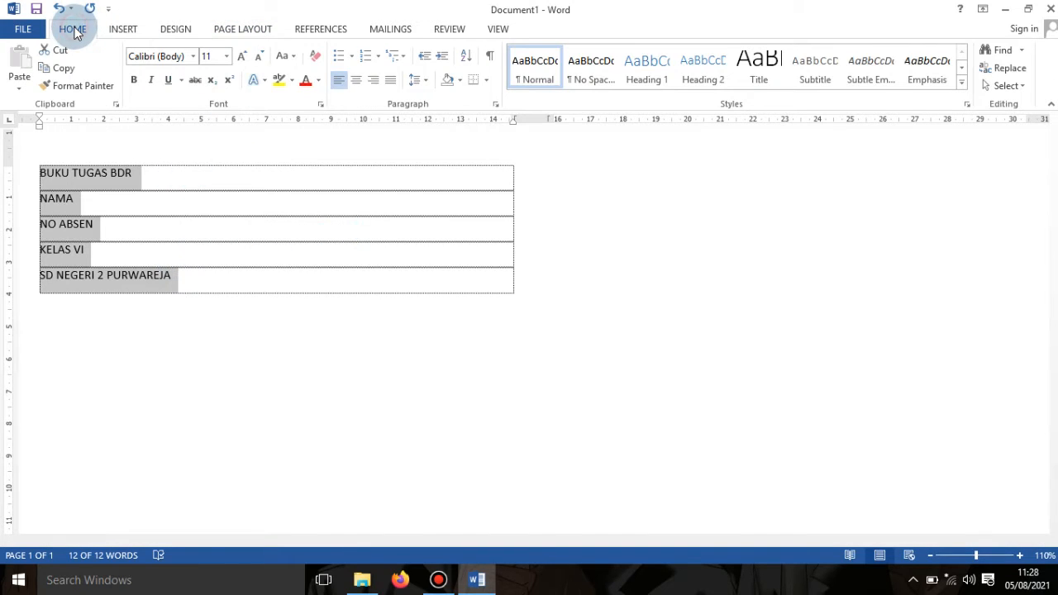
{"action": "left_click", "coordinate": [356, 81]}
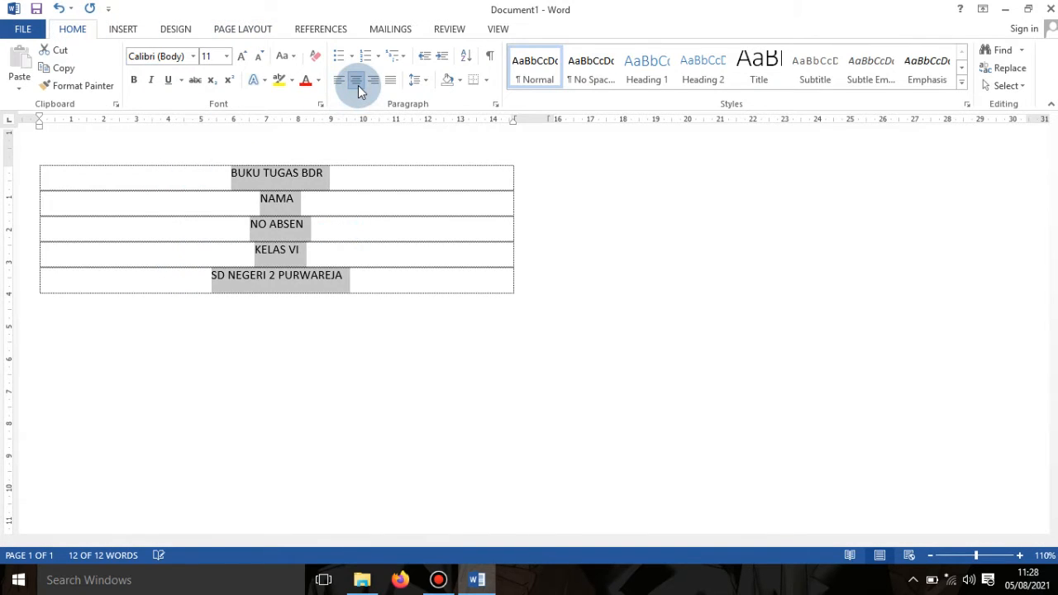
{"action": "left_click", "coordinate": [360, 365]}
- Insert two blank paragraphs above the title "BUKU TUGAS BDR"
{"action": "left_click", "coordinate": [230, 174]}
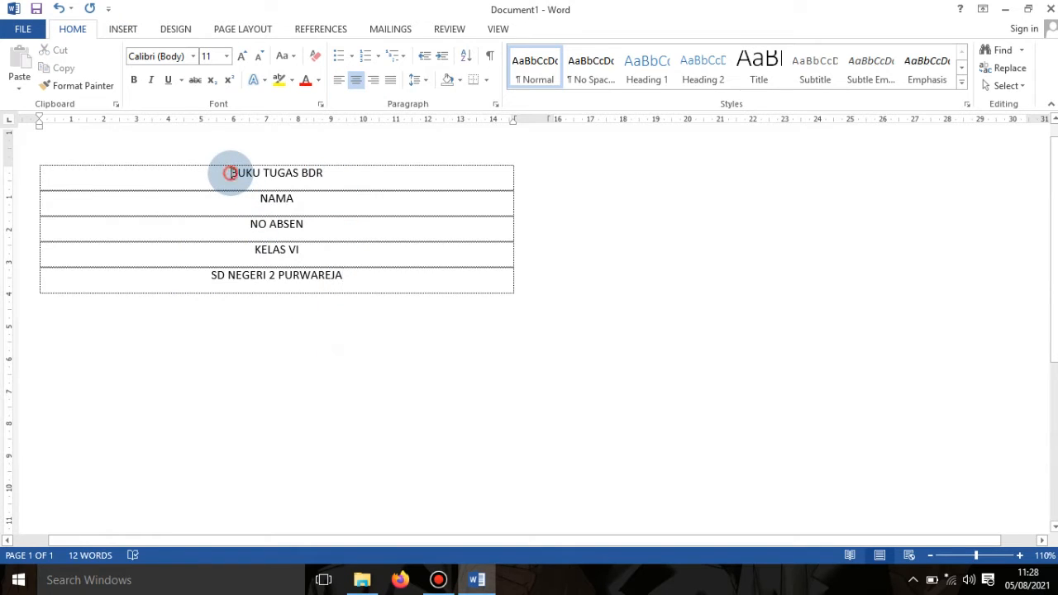
{"action": "key", "text": "Return"}
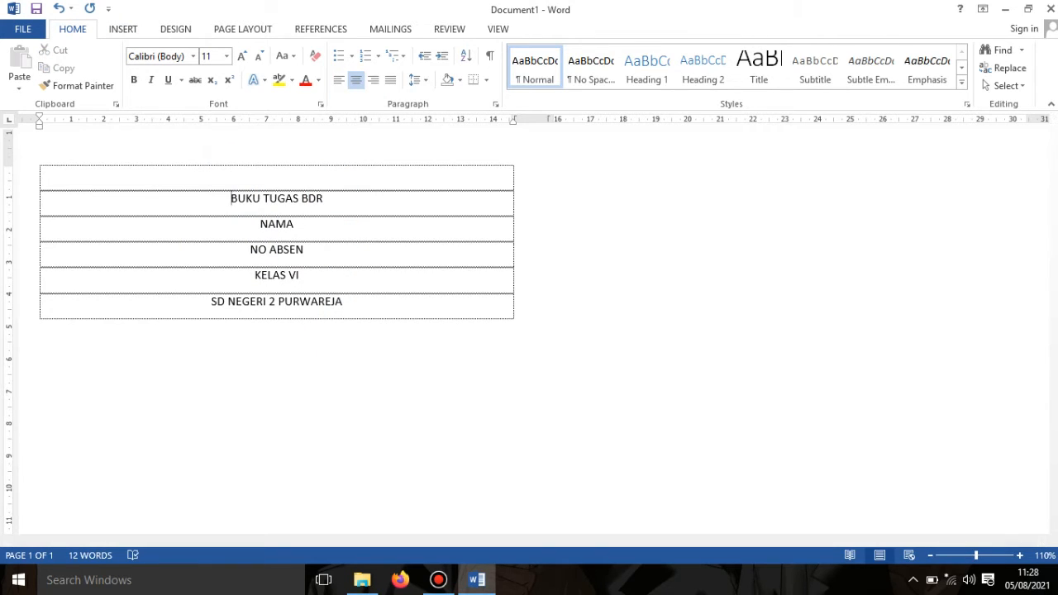
{"action": "key", "text": "Return"}
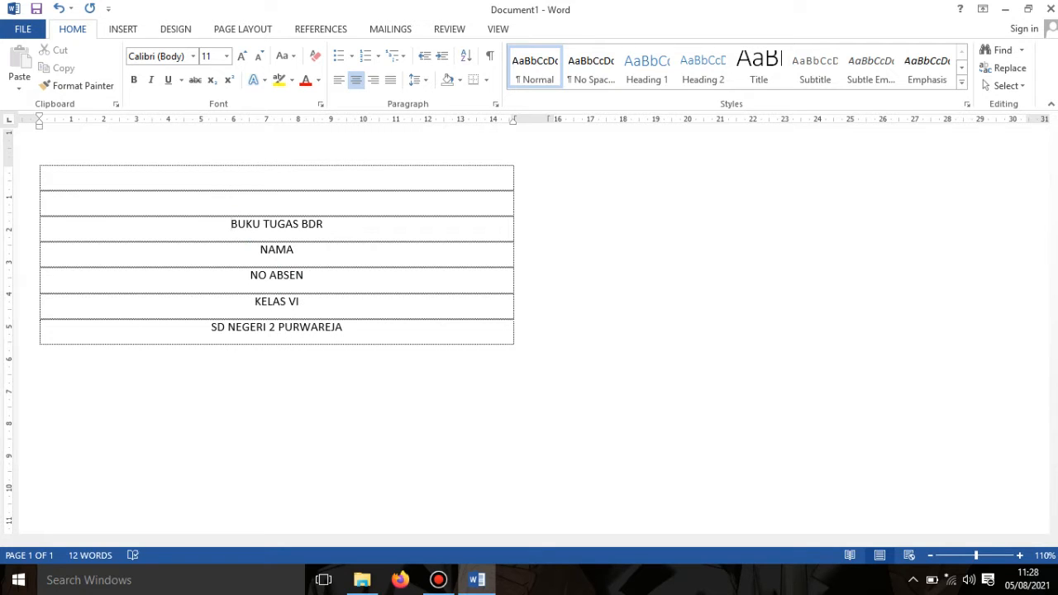
- Format the five cover text lines in bold Rockwell at 24 pt
{"action": "left_click_drag", "start_coordinate": [225, 222], "coordinate": [373, 350]}
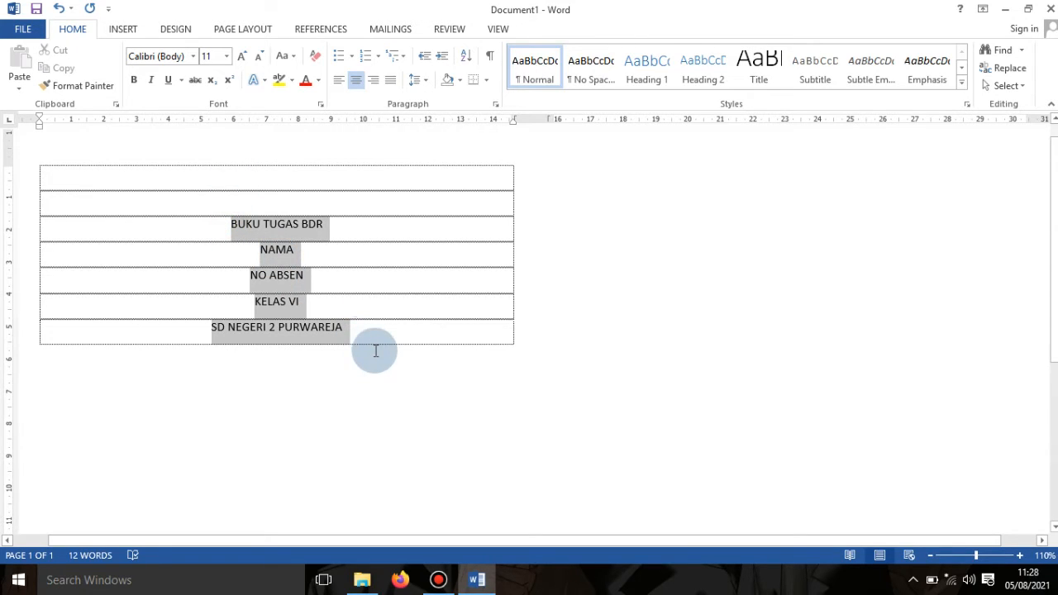
{"action": "left_click", "coordinate": [194, 56]}
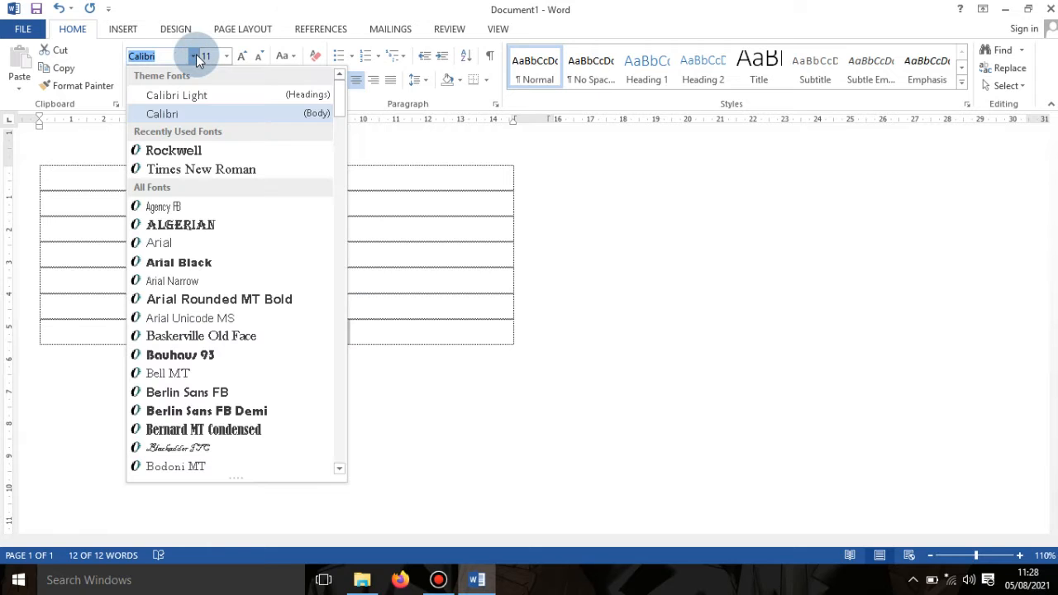
{"action": "left_click", "coordinate": [190, 152]}
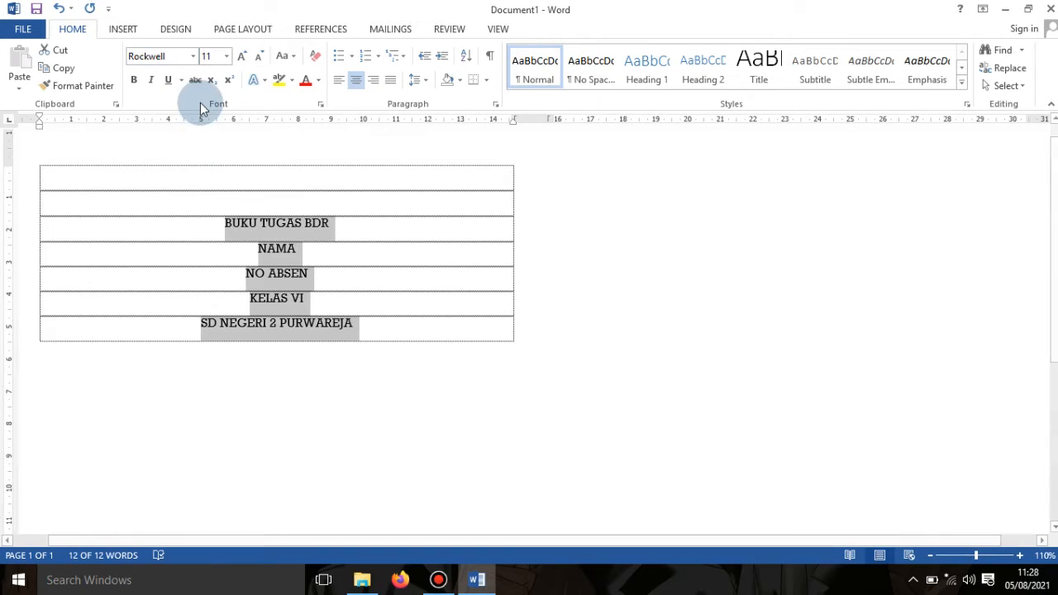
{"action": "left_click", "coordinate": [231, 57]}
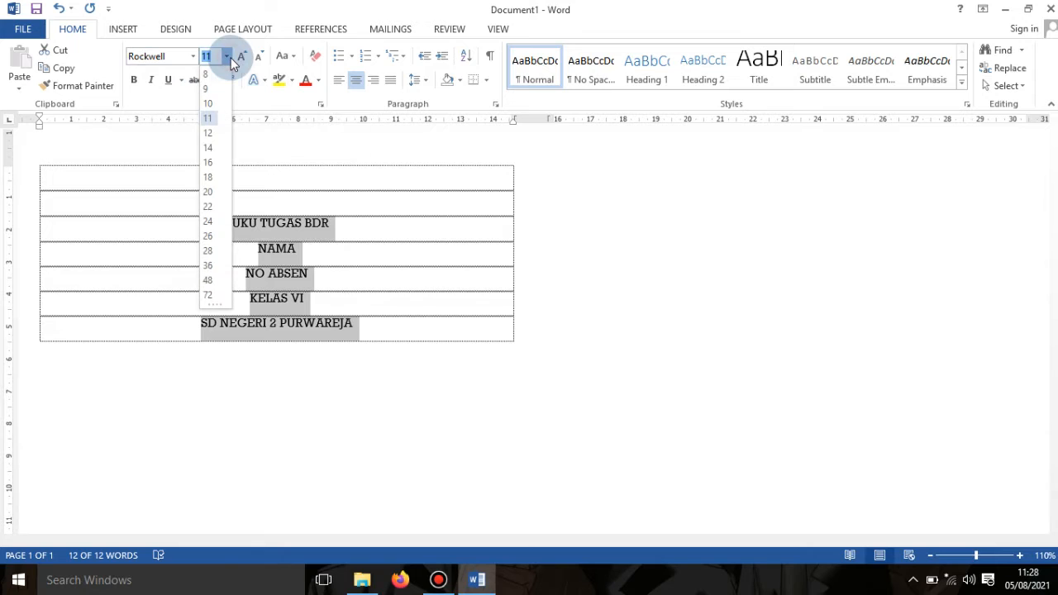
{"action": "left_click", "coordinate": [207, 221]}
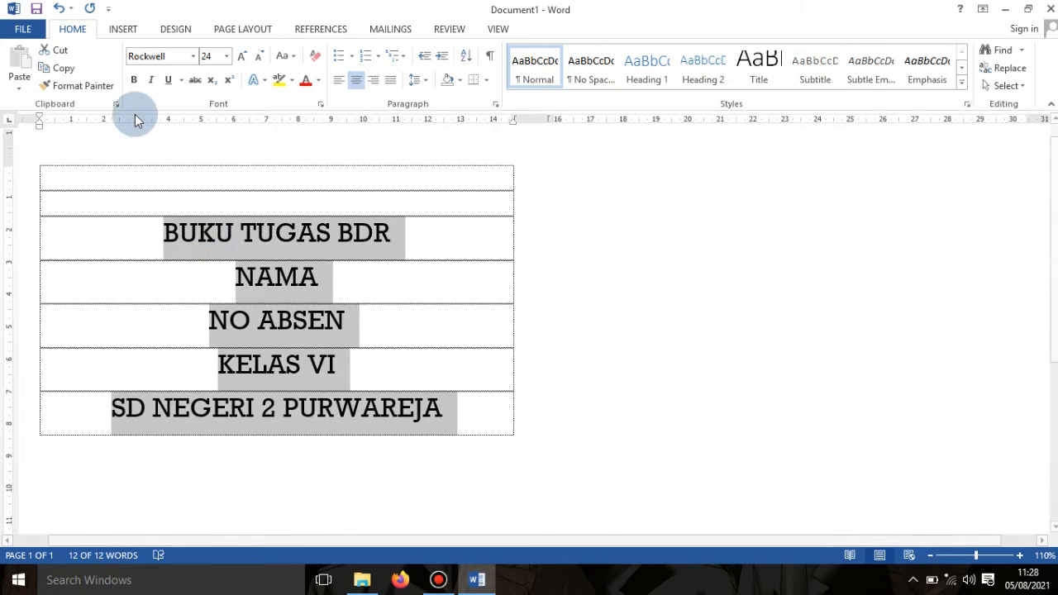
{"action": "left_click", "coordinate": [133, 81]}
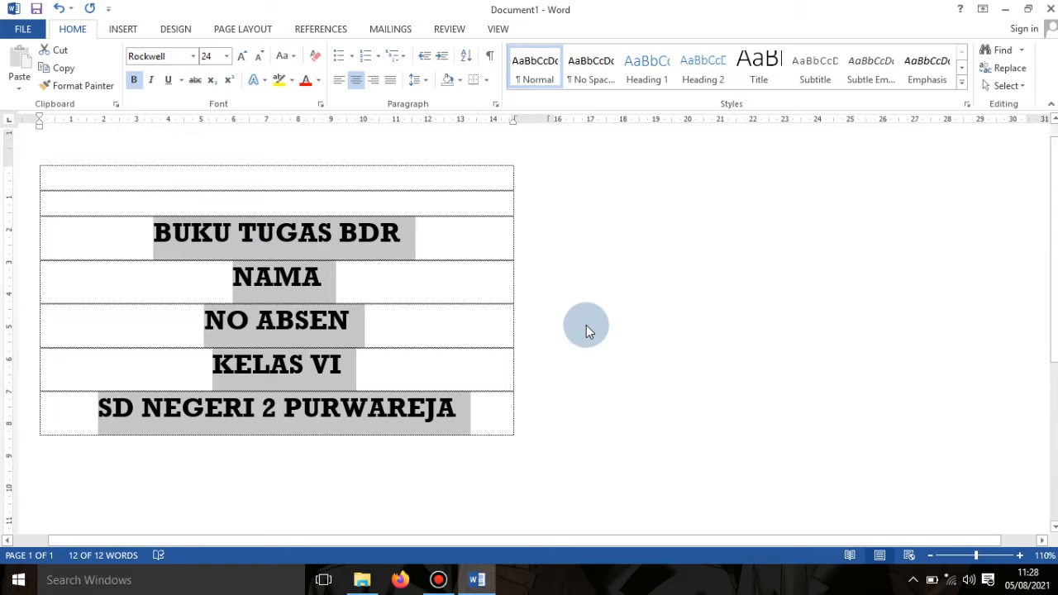
- Add the line “A”, including the quotation marks, directly below the title "BUKU TUGAS BDR"
{"action": "left_click", "coordinate": [402, 232]}
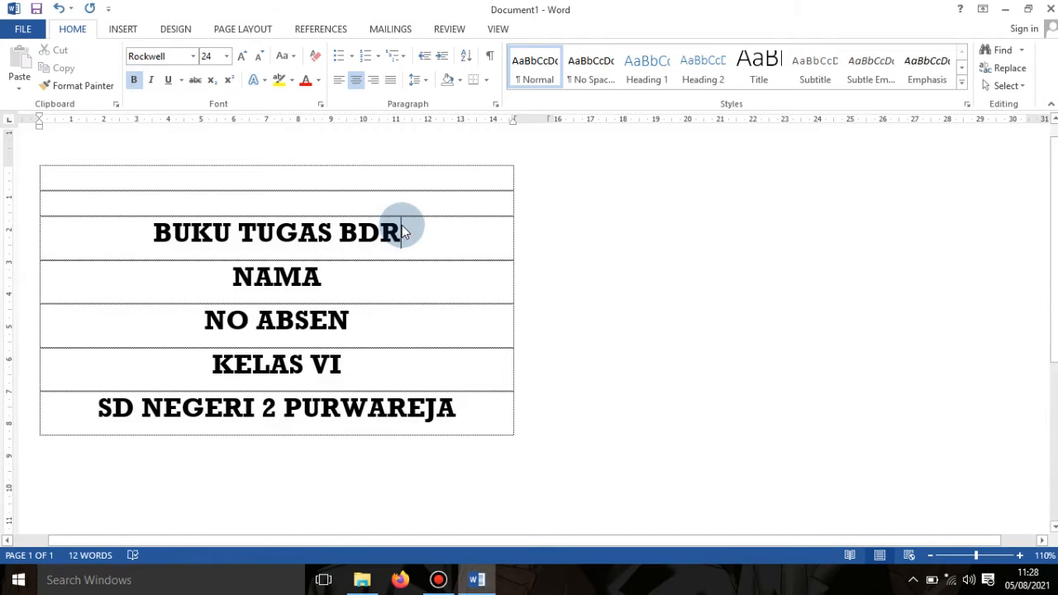
{"action": "key", "text": "Return"}
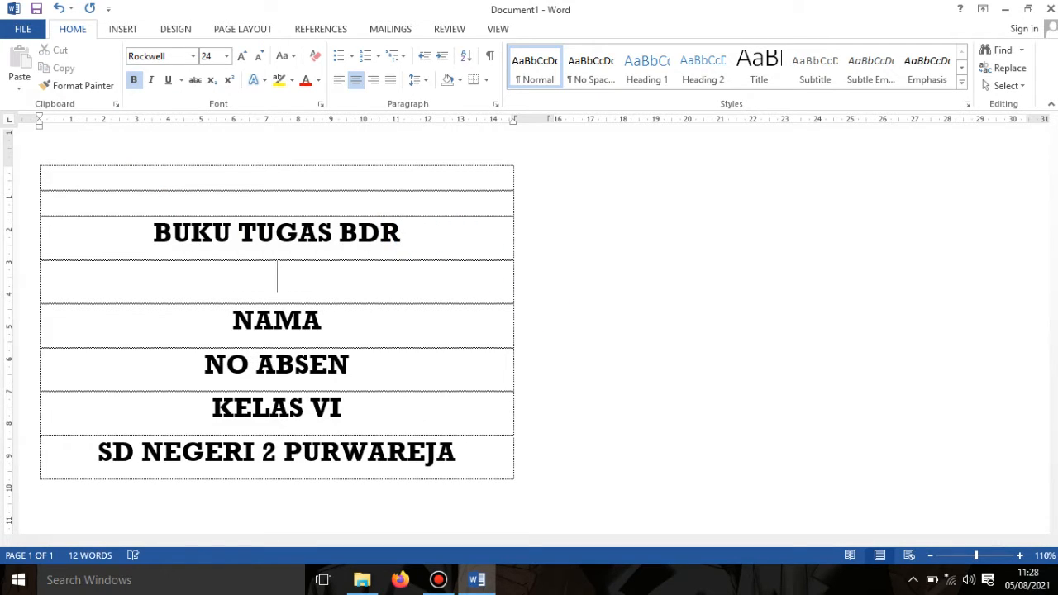
{"action": "type", "text": "\""}
{"action": "type", "text": "A"}
{"action": "type", "text": "\""}
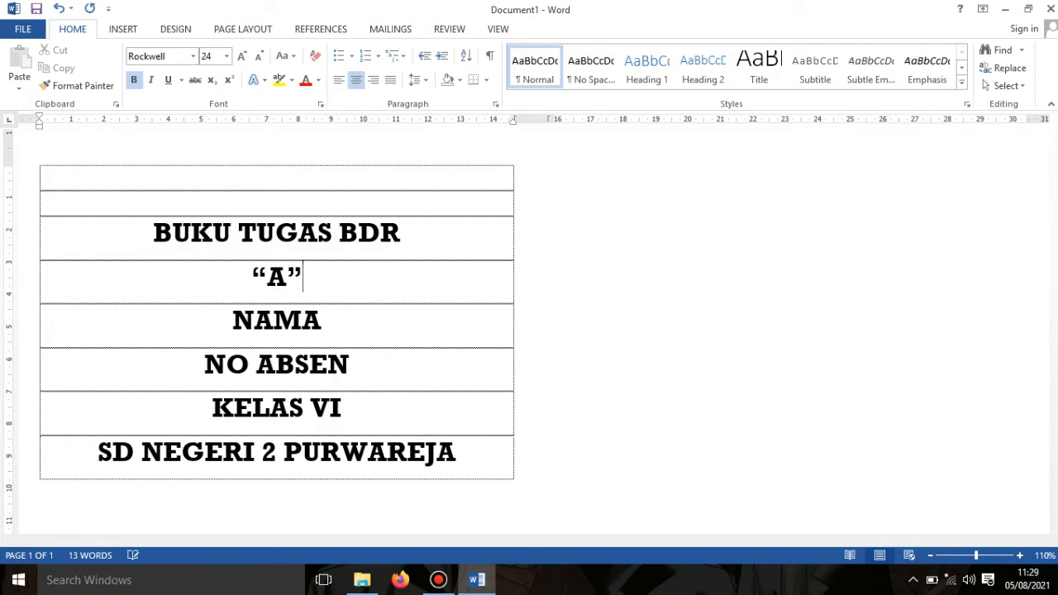
- Insert one blank paragraph below "NAMA" and another below "NO ABSEN"
{"action": "left_click", "coordinate": [355, 329]}
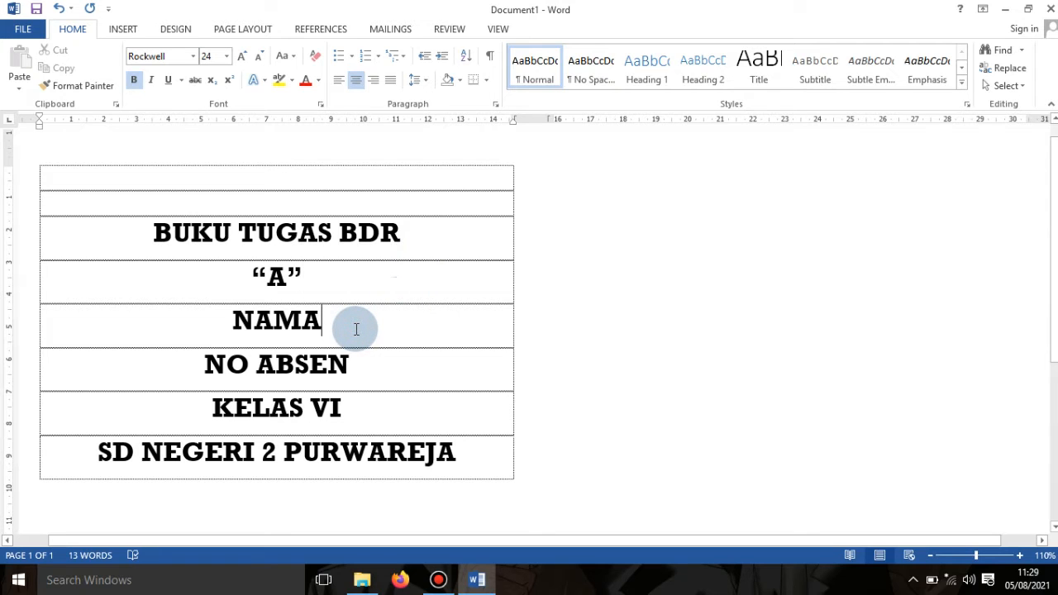
{"action": "key", "text": "Return"}
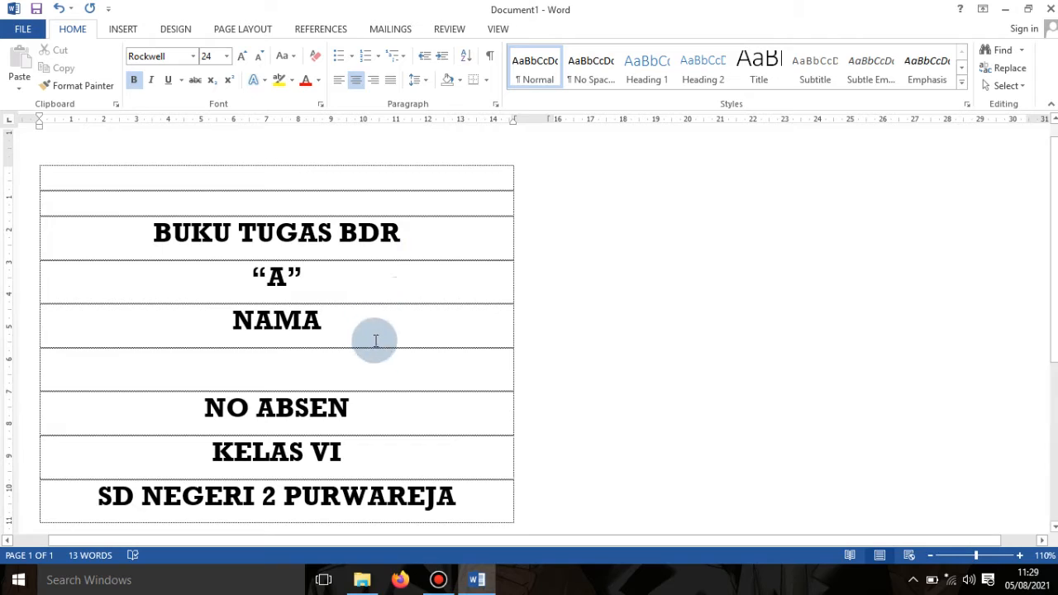
{"action": "left_click", "coordinate": [369, 411]}
{"action": "key", "text": "Return"}
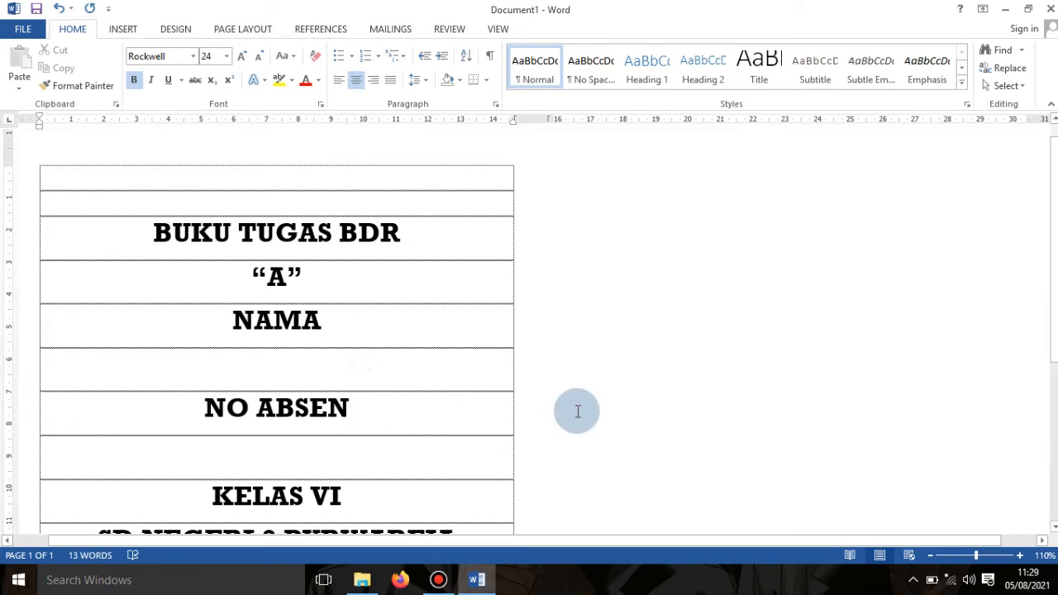
- Add the line "TAHUN PELAJARAN 2020/2021" below the school name "SD NEGERI 2 PURWAREJA"
{"action": "scroll", "coordinate": [1051, 309], "scroll_direction": "down", "scroll_amount": 3}
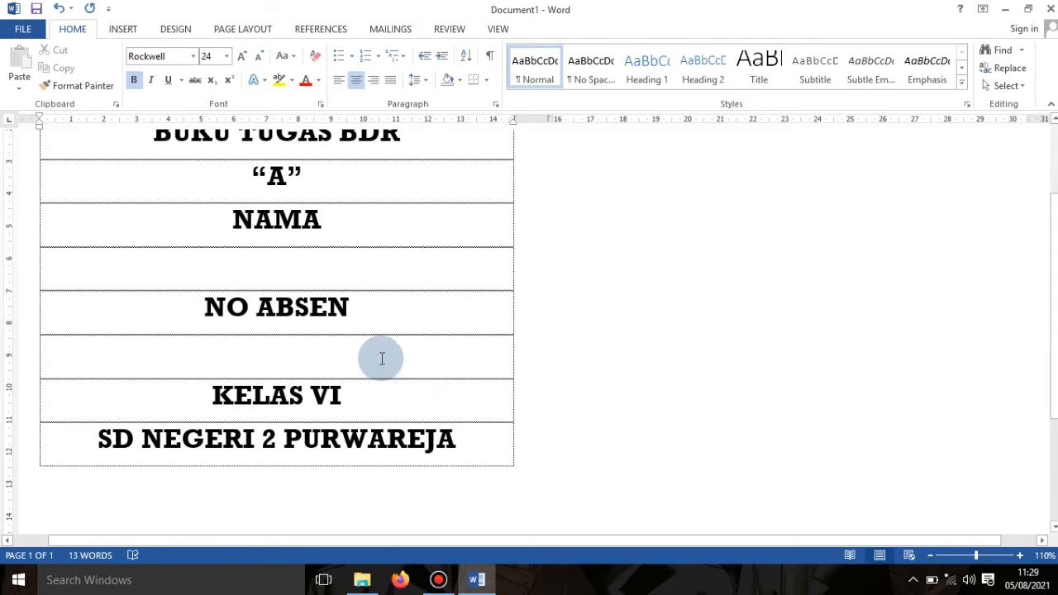
{"action": "left_click", "coordinate": [468, 442]}
{"action": "key", "text": "Tab"}
{"action": "type", "text": "TAHUN "}
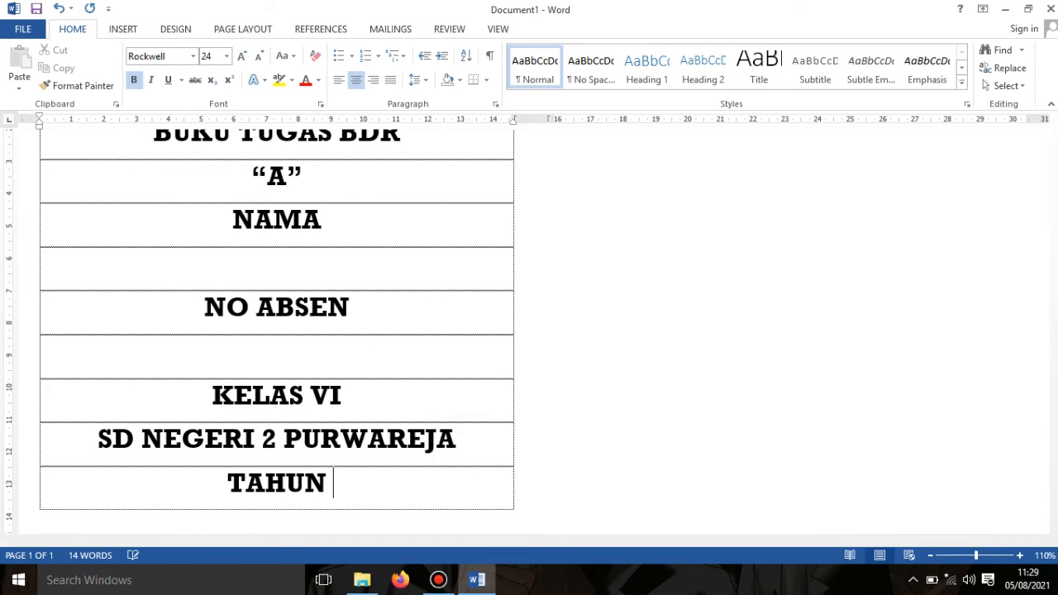
{"action": "type", "text": "PELA"}
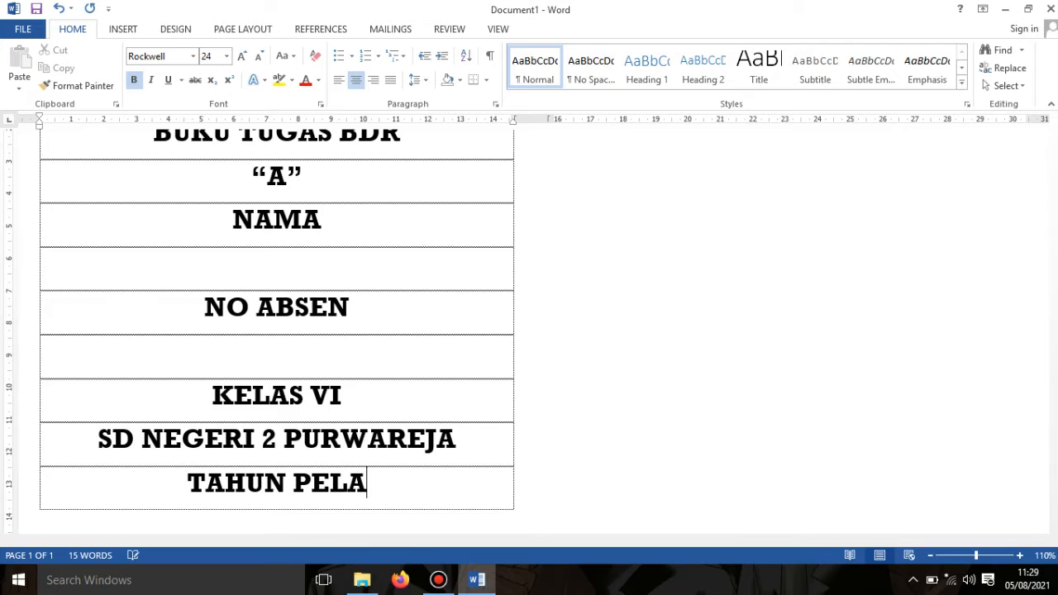
{"action": "type", "text": "JARAN 2020"}
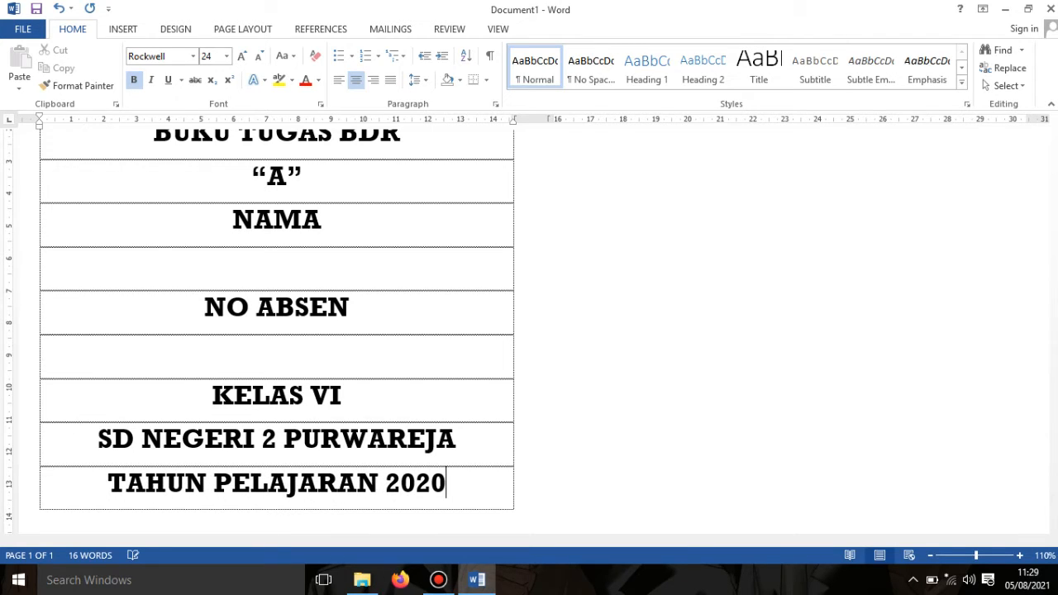
{"action": "type", "text": "/2021"}
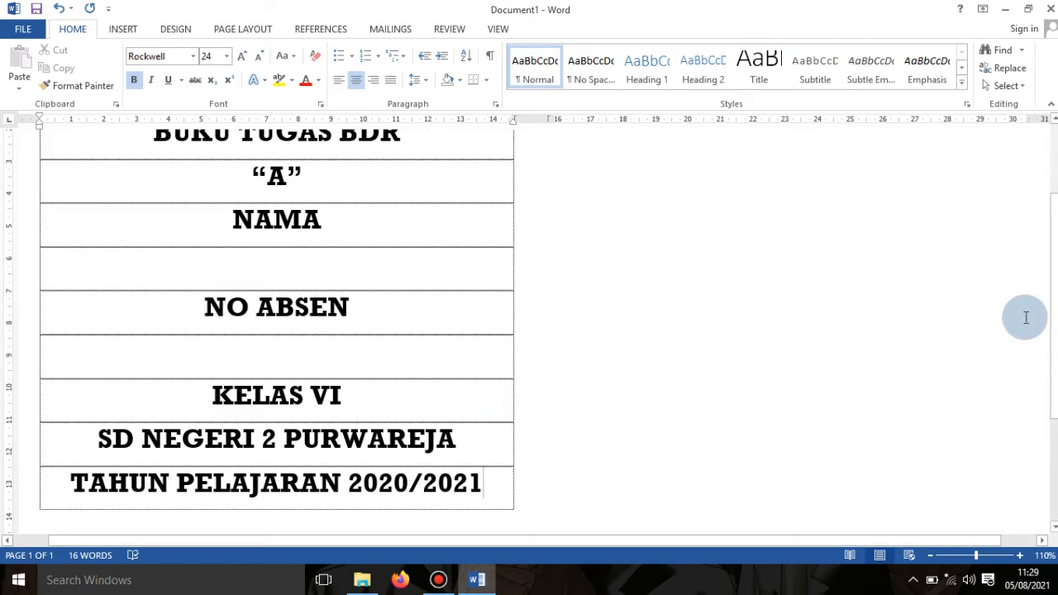
- Enlarge the title line "BUKU TUGAS BDR" by one font size increment
{"action": "left_click_drag", "start_coordinate": [1047, 322], "coordinate": [1046, 273]}
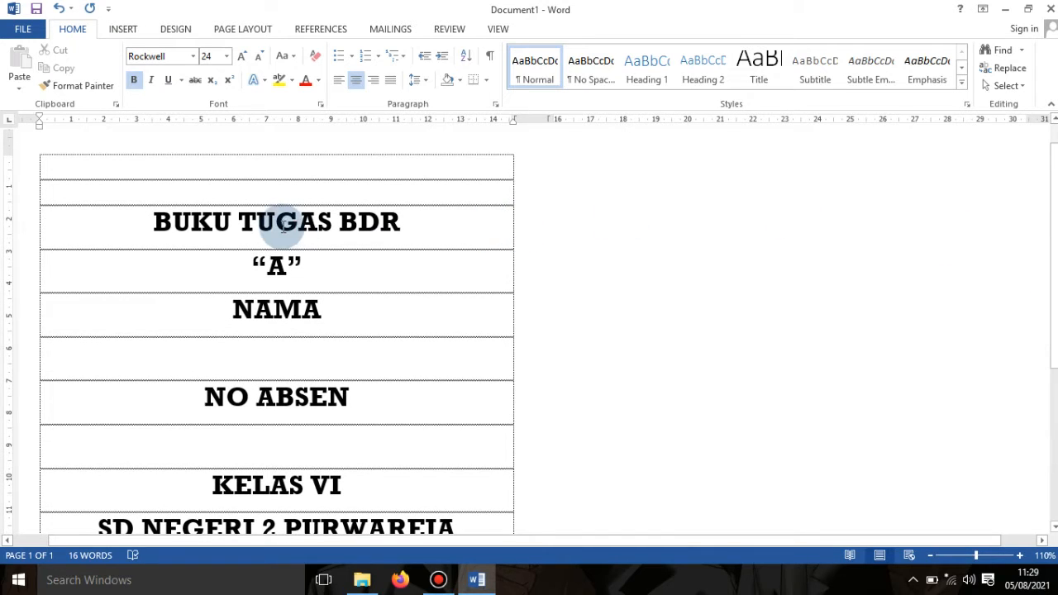
{"action": "left_click_drag", "start_coordinate": [151, 220], "coordinate": [411, 237]}
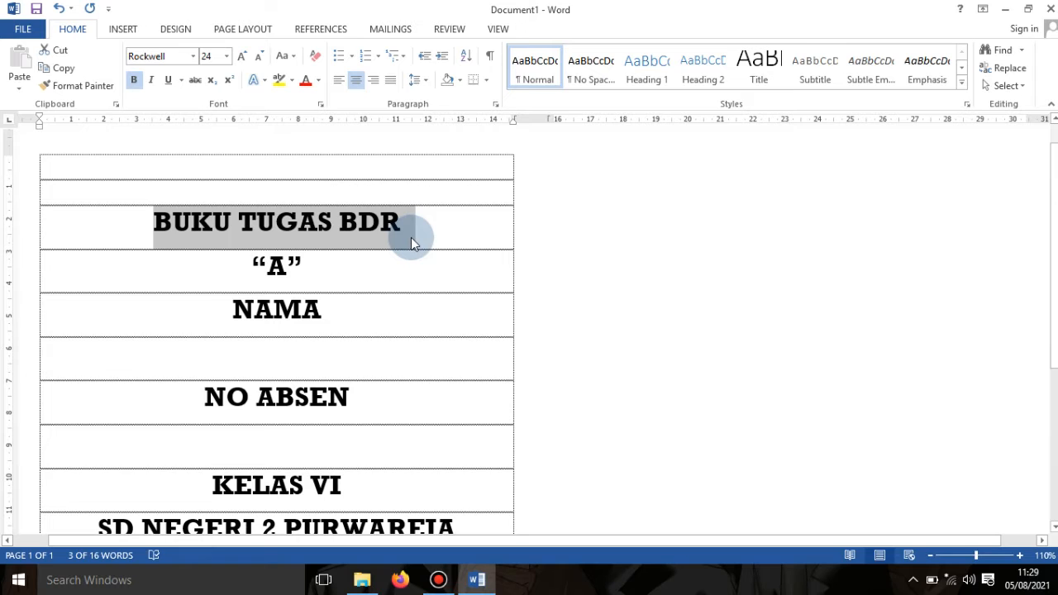
{"action": "key", "text": "ctrl+shift+period"}
- Enlarge the “A” line below the title to 41 pt
{"action": "left_click_drag", "start_coordinate": [246, 263], "coordinate": [370, 277]}
{"action": "key", "text": "ctrl+shift+period"}
{"action": "key", "text": "ctrl+bracketright"}
{"action": "key", "text": "ctrl+bracketright"}
{"action": "key", "text": "ctrl+bracketright"}
{"action": "key", "text": "ctrl+bracketright"}
{"action": "key", "text": "ctrl+bracketright"}
{"action": "key", "text": "ctrl+bracketright"}
{"action": "key", "text": "ctrl+bracketright"}
{"action": "key", "text": "ctrl+bracketright"}
{"action": "key", "text": "ctrl+bracketright"}
{"action": "key", "text": "ctrl+bracketright"}
{"action": "key", "text": "ctrl+bracketright"}
{"action": "key", "text": "ctrl+bracketright"}
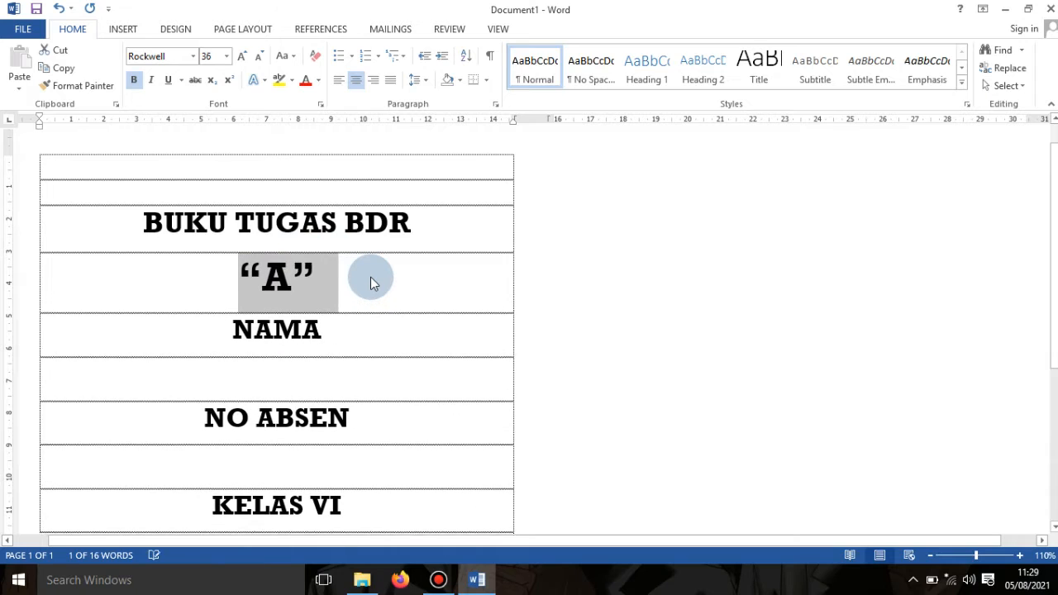
{"action": "key", "text": "ctrl+bracketright"}
{"action": "key", "text": "ctrl+bracketright"}
{"action": "key", "text": "ctrl+bracketright"}
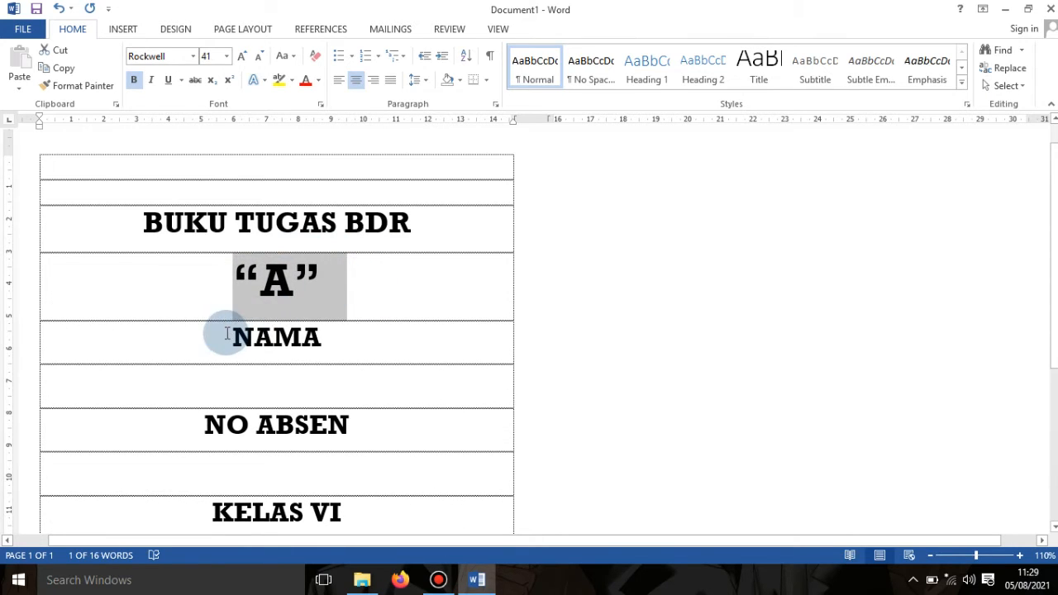
- Set the font size of the "NAMA" and "NO ABSEN" lines to 16 pt
{"action": "left_click", "coordinate": [236, 335]}
{"action": "left_click_drag", "start_coordinate": [236, 335], "coordinate": [349, 346]}
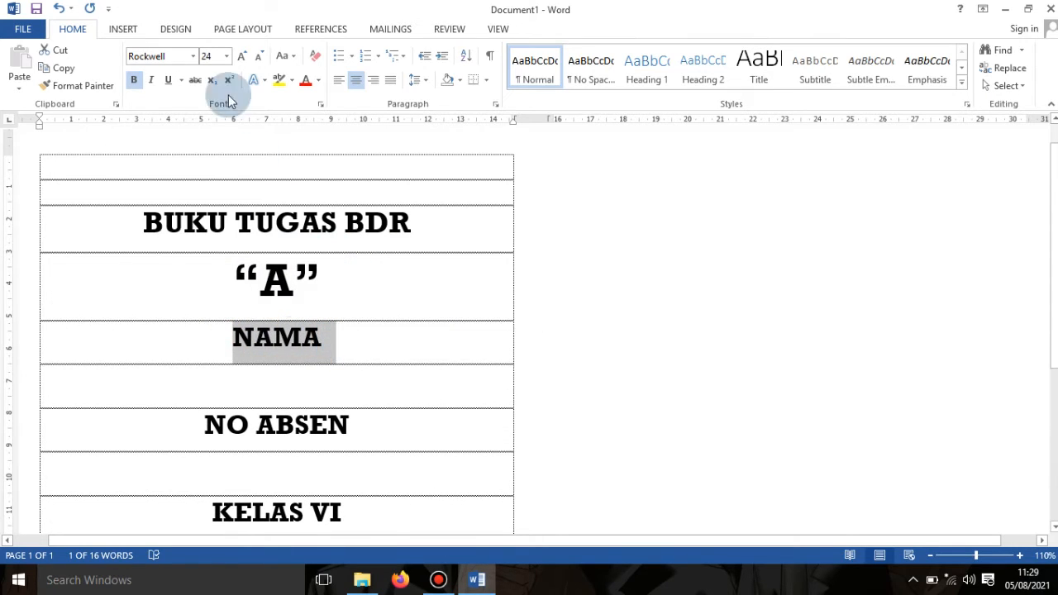
{"action": "left_click", "coordinate": [227, 57]}
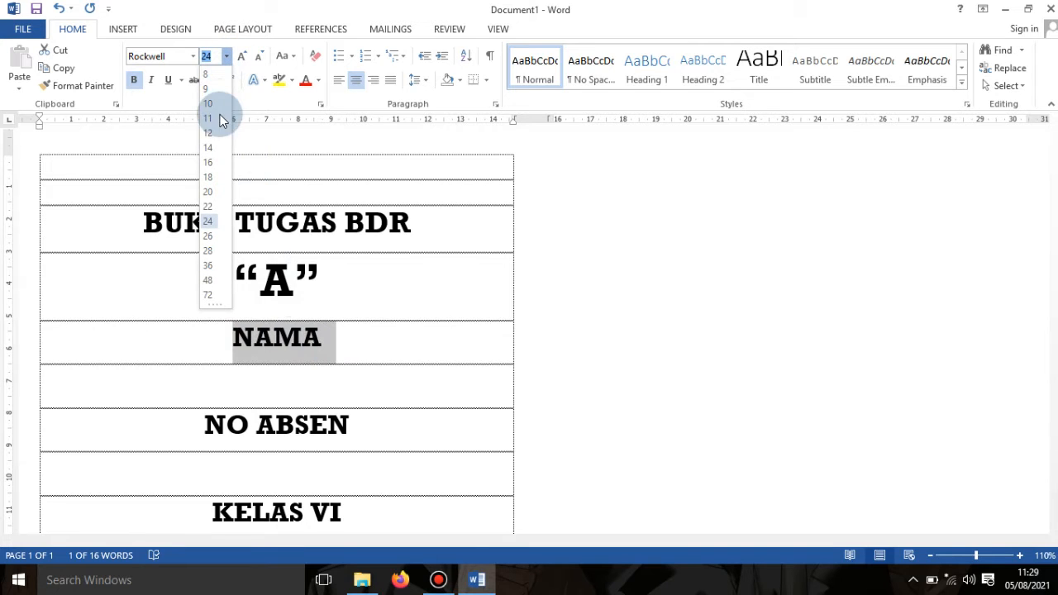
{"action": "left_click", "coordinate": [208, 162]}
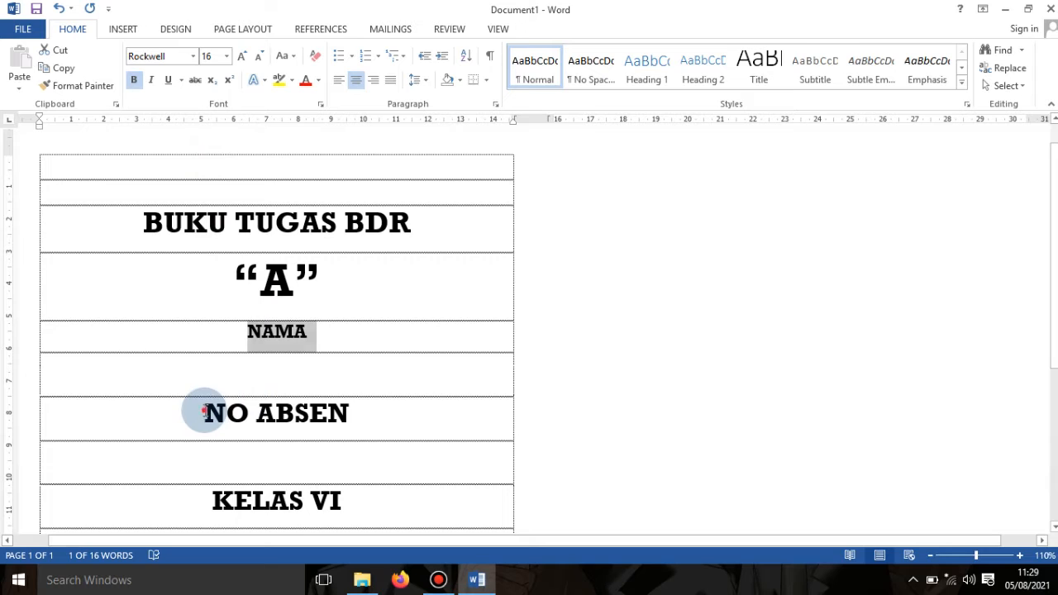
{"action": "left_click_drag", "start_coordinate": [203, 411], "coordinate": [355, 428]}
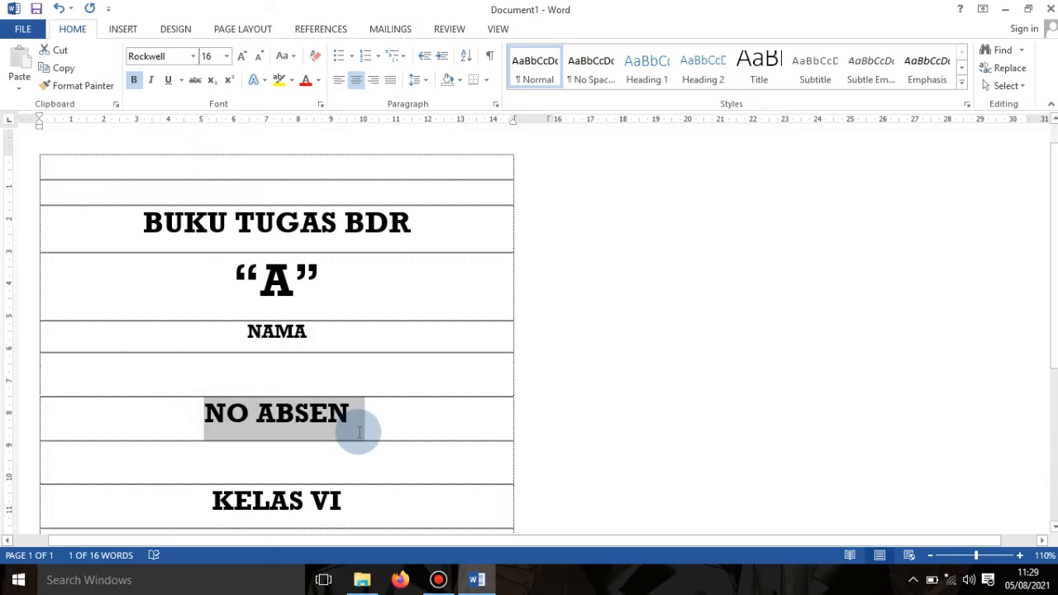
{"action": "left_click", "coordinate": [226, 56]}
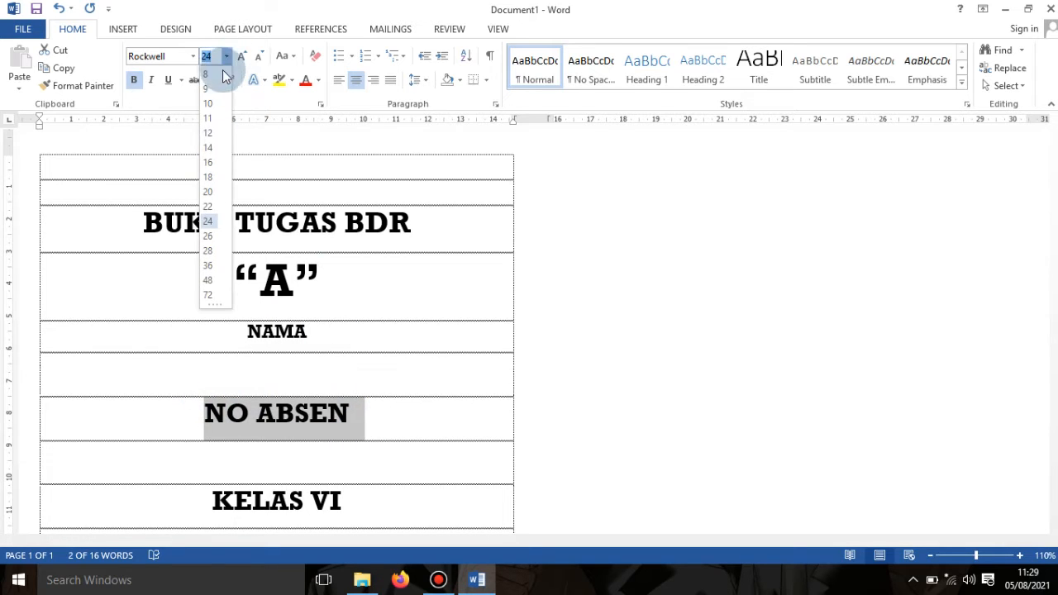
{"action": "left_click", "coordinate": [213, 162]}
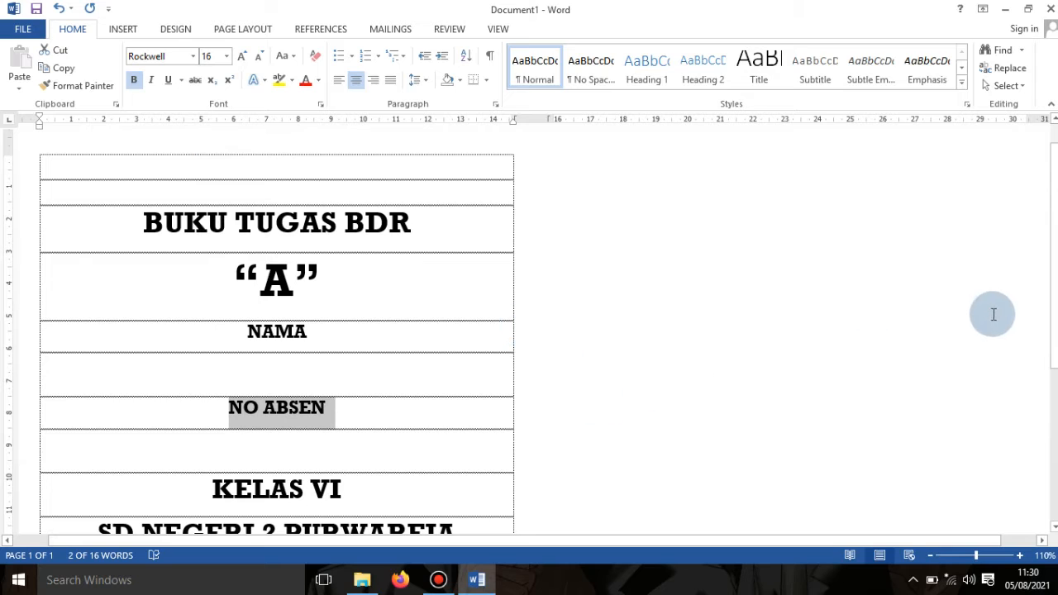
- Set the font size of the "SD NEGERI 2 PURWAREJA" and "TAHUN PELAJARAN 2020/2021" lines to 18 pt
{"action": "scroll", "coordinate": [1053, 295], "scroll_direction": "down", "scroll_amount": 3}
{"action": "scroll", "coordinate": [1052, 295], "scroll_direction": "down", "scroll_amount": 1}
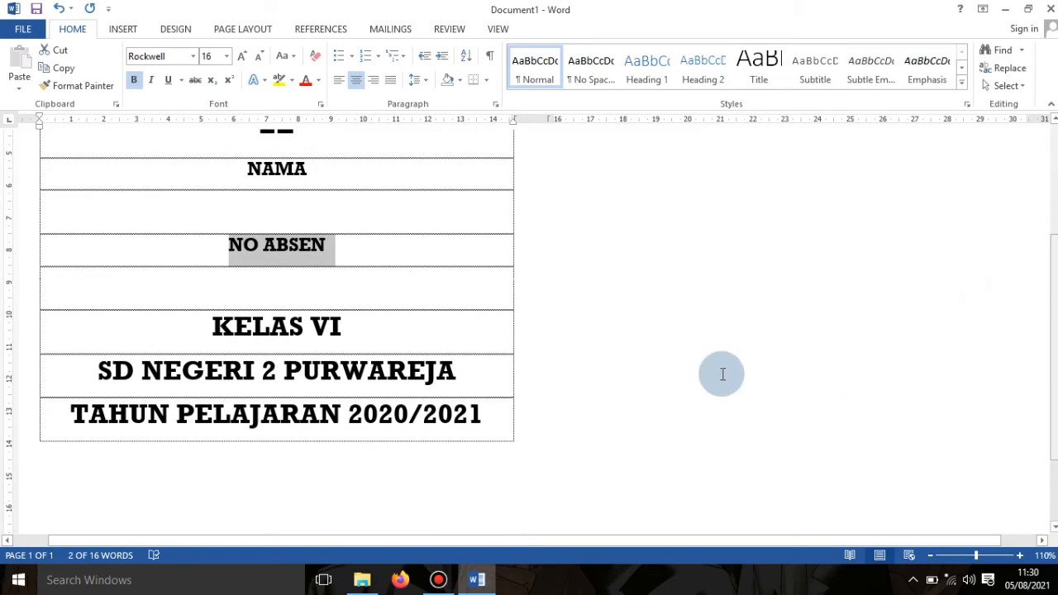
{"action": "left_click_drag", "start_coordinate": [89, 366], "coordinate": [503, 435]}
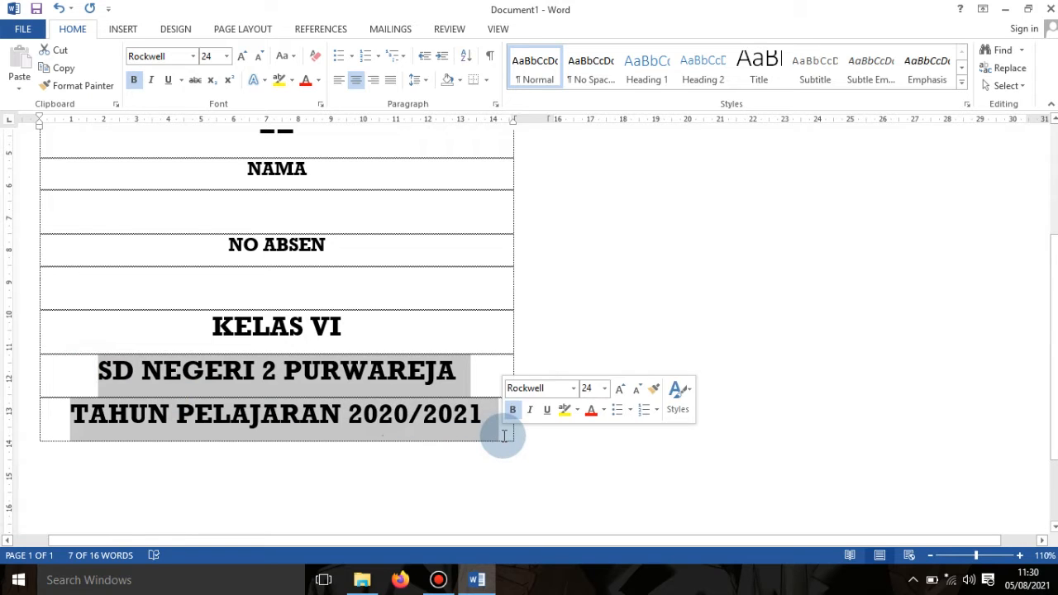
{"action": "key", "text": "ctrl+bracketleft"}
{"action": "key", "text": "ctrl+bracketleft"}
{"action": "key", "text": "ctrl+bracketleft"}
{"action": "key", "text": "ctrl+bracketleft"}
{"action": "key", "text": "ctrl+bracketleft"}
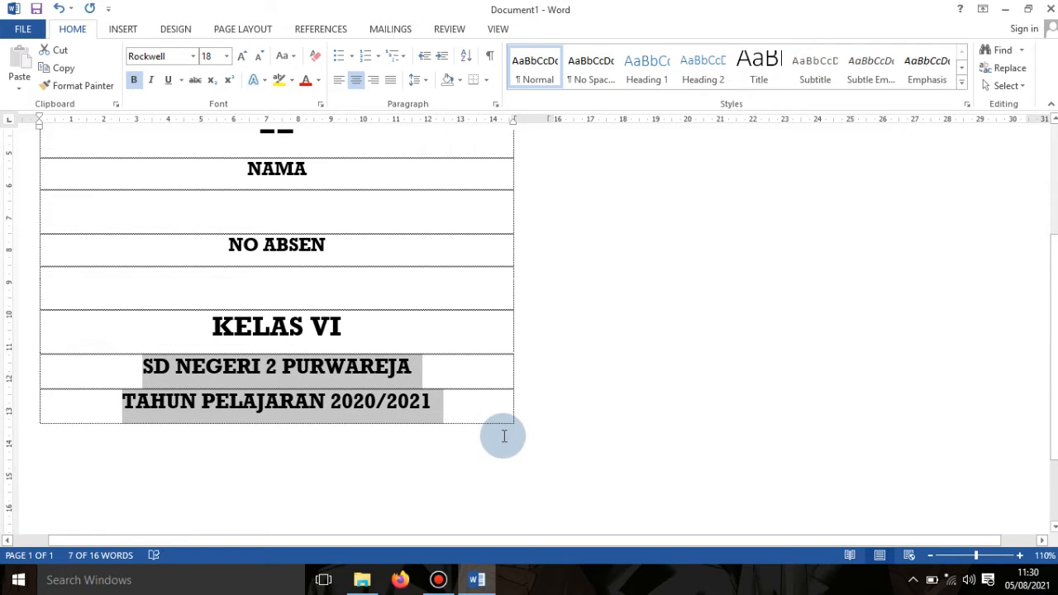
{"action": "key", "text": "ctrl+bracketleft"}
{"action": "key", "text": "ctrl+bracketleft"}
{"action": "key", "text": "ctrl+bracketleft"}
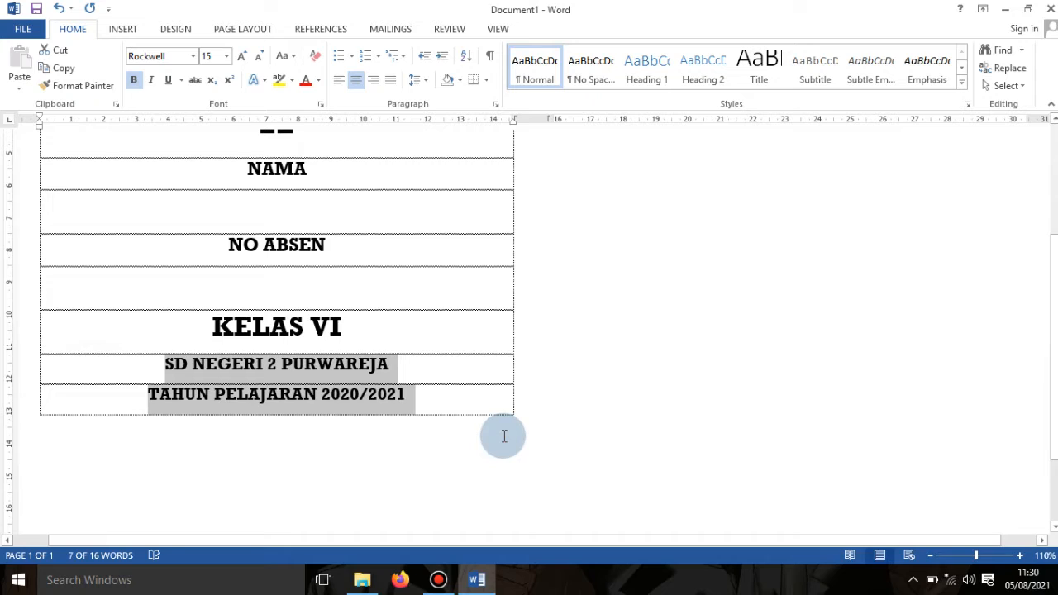
{"action": "key", "text": "ctrl+bracketright"}
{"action": "key", "text": "ctrl+bracketright"}
{"action": "key", "text": "ctrl+bracketright"}
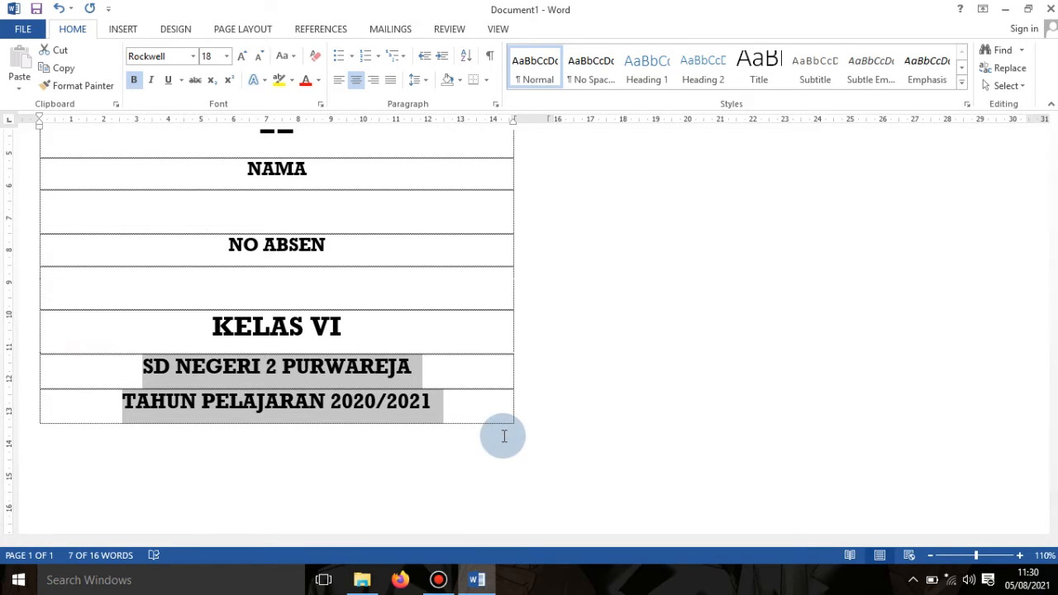
{"action": "left_click", "coordinate": [636, 407]}
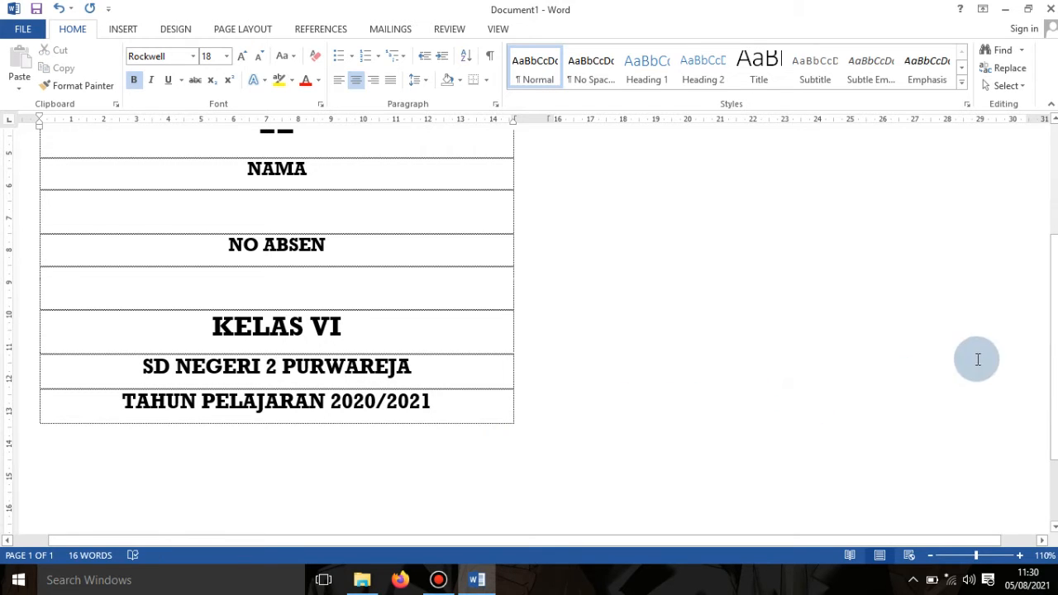
- Copy the cover text from the title "BUKU TUGAS BDR" through the line "TAHUN PELAJARAN 2020/2021"
{"action": "scroll", "coordinate": [1034, 239], "scroll_direction": "up", "scroll_amount": 5}
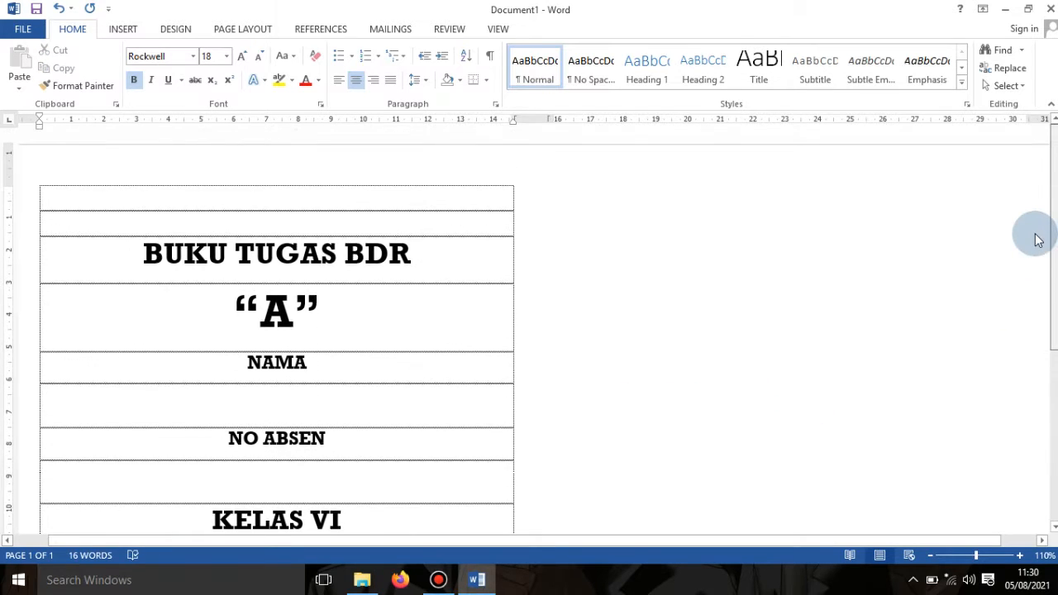
{"action": "scroll", "coordinate": [1039, 262], "scroll_direction": "down", "scroll_amount": 1}
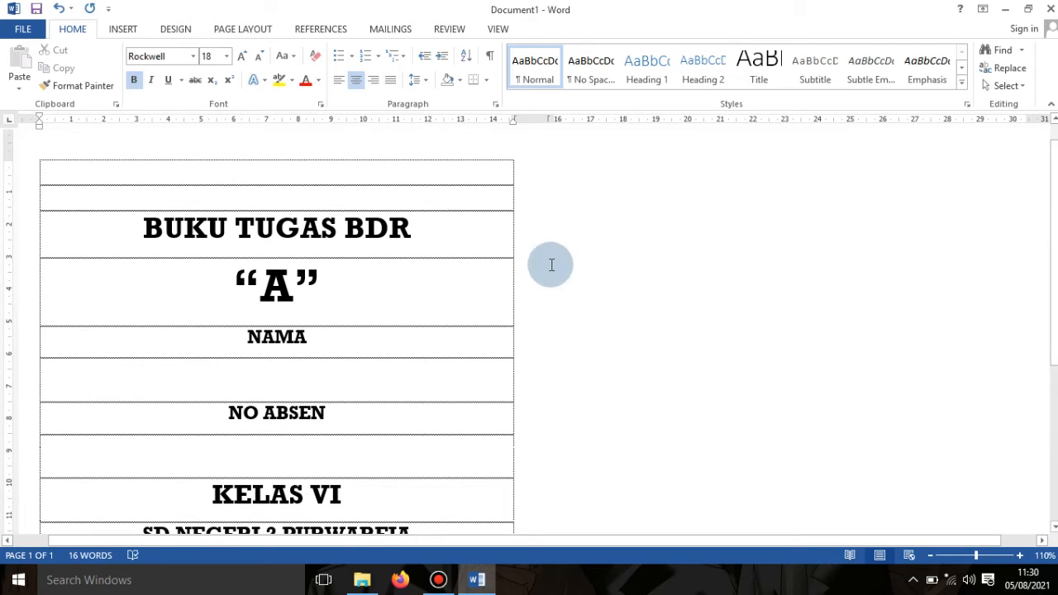
{"action": "left_click_drag", "start_coordinate": [130, 225], "coordinate": [348, 278]}
{"action": "right_click", "coordinate": [348, 269]}
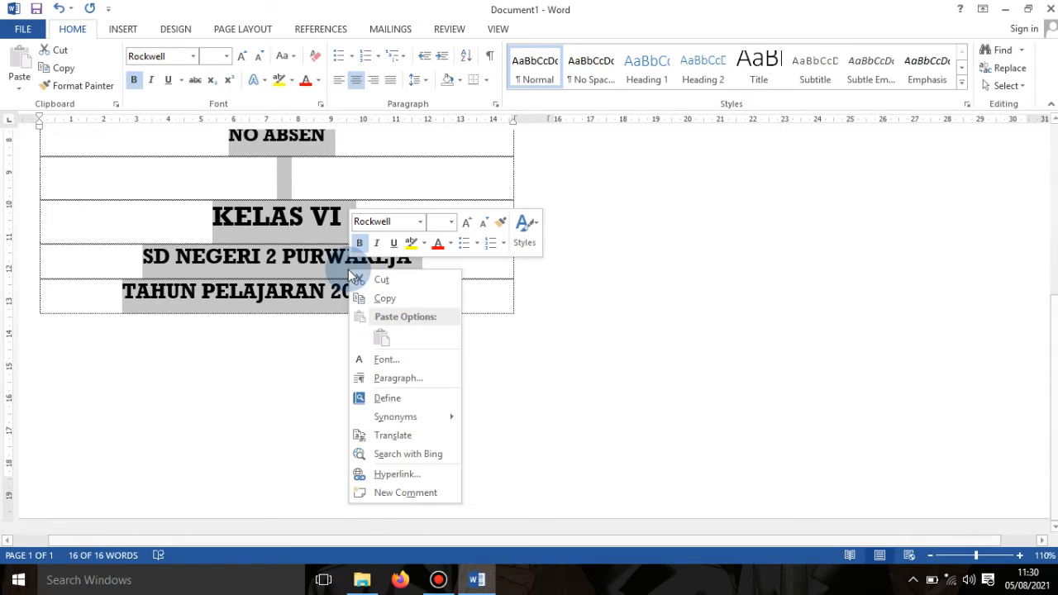
{"action": "left_click", "coordinate": [390, 298]}
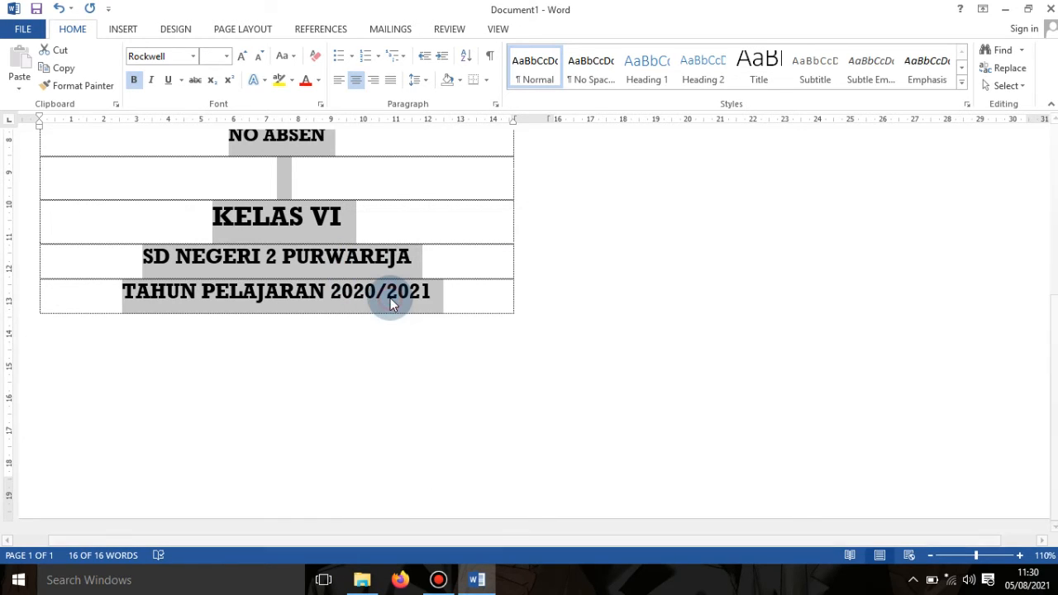
- Add blank lines after "TAHUN PELAJARAN 2020/2021" until the second column begins, and paste the copied cover text there
{"action": "left_click", "coordinate": [455, 295]}
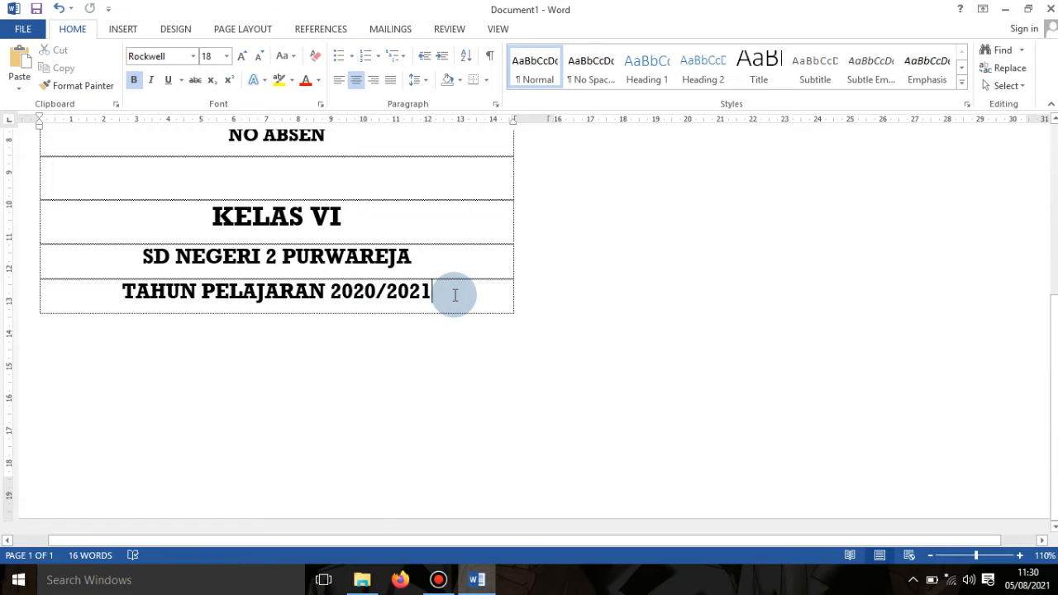
{"action": "key", "text": "Tab"}
{"action": "key", "text": "Tab"}
{"action": "key", "text": "Tab"}
{"action": "key", "text": "Tab"}
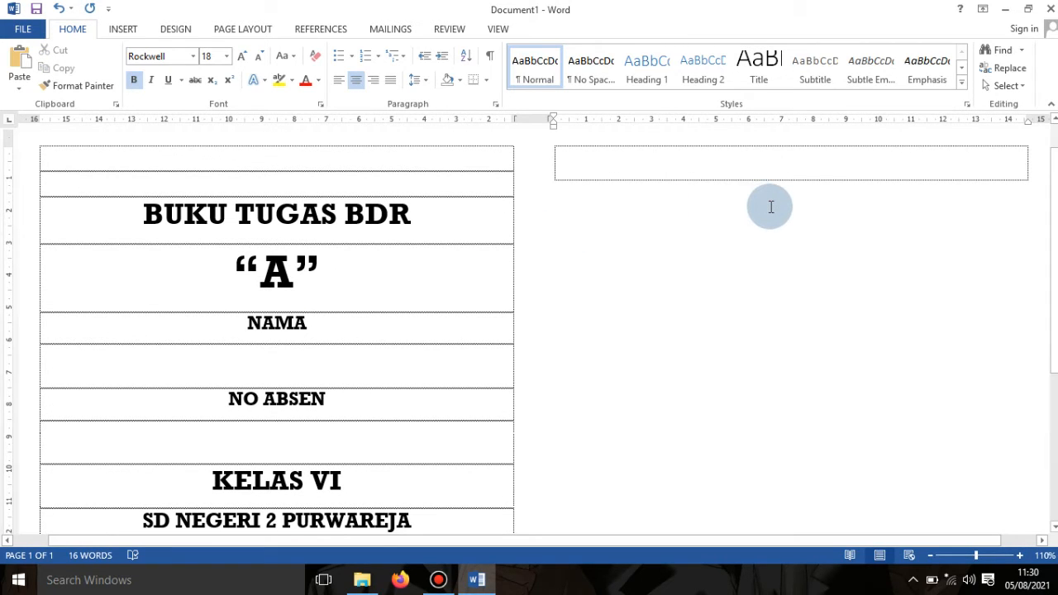
{"action": "key", "text": "ctrl+v"}
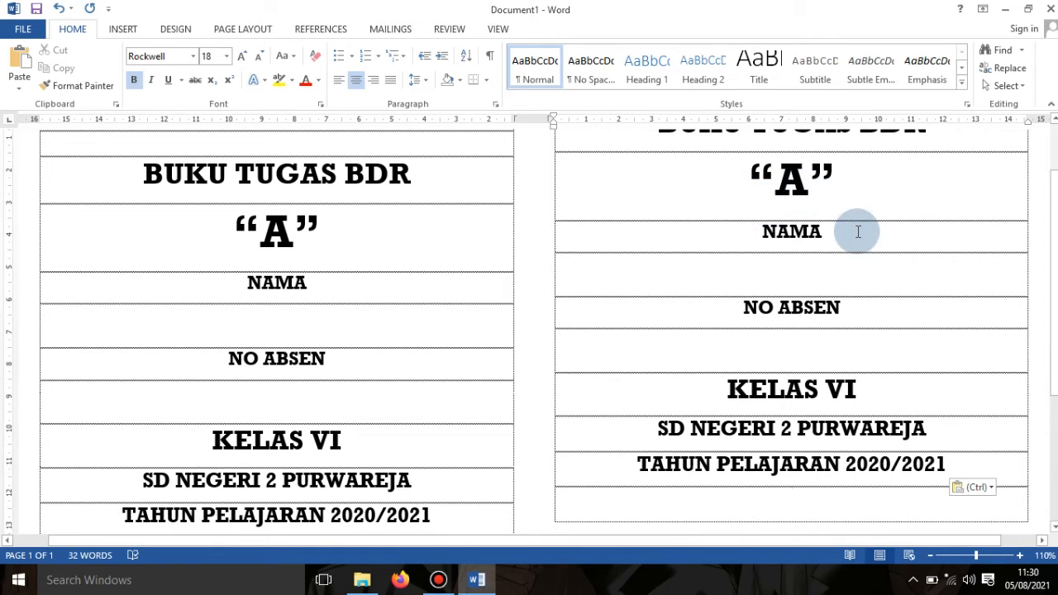
{"action": "left_click_drag", "start_coordinate": [1054, 329], "coordinate": [1055, 323]}
{"action": "key", "text": "ctrl+v"}
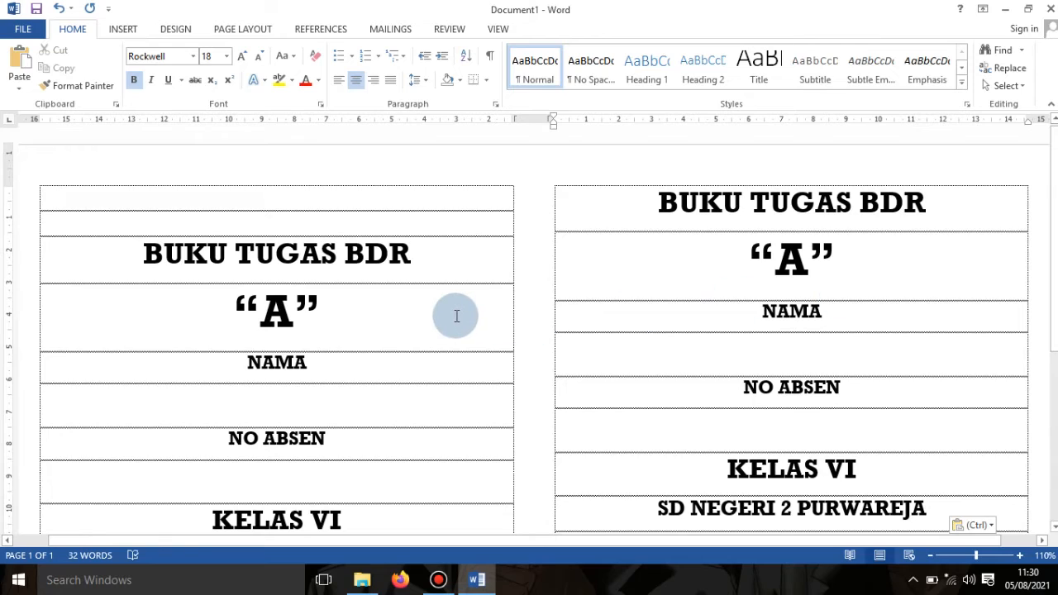
- Change the letter in the second column's cover to "B" and insert a blank line above its title
{"action": "left_click", "coordinate": [811, 276]}
{"action": "key", "text": "BackSpace"}
{"action": "type", "text": "B"}
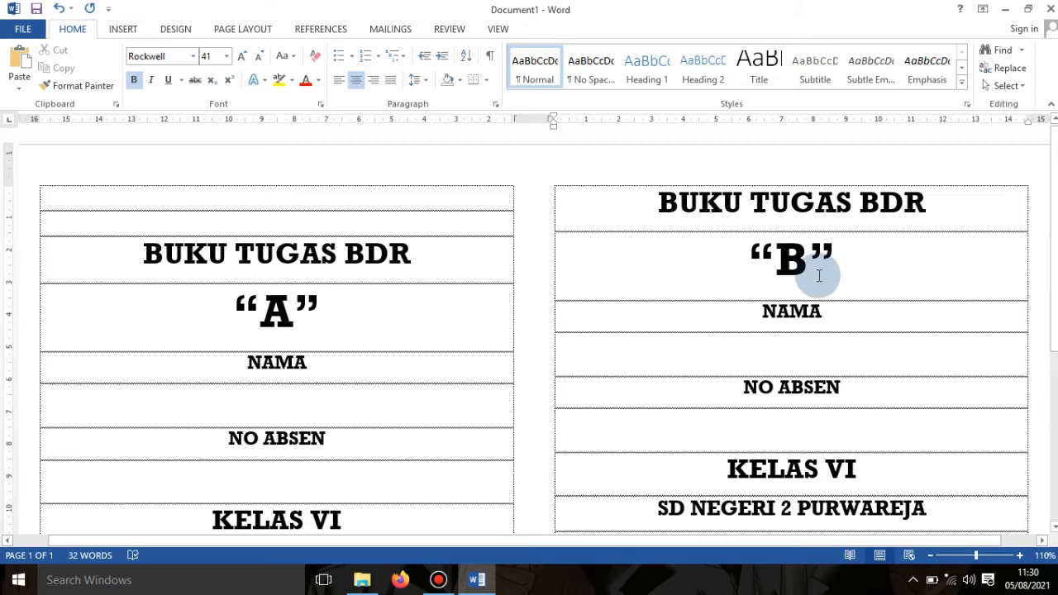
{"action": "left_click", "coordinate": [653, 210]}
{"action": "key", "text": "Return"}
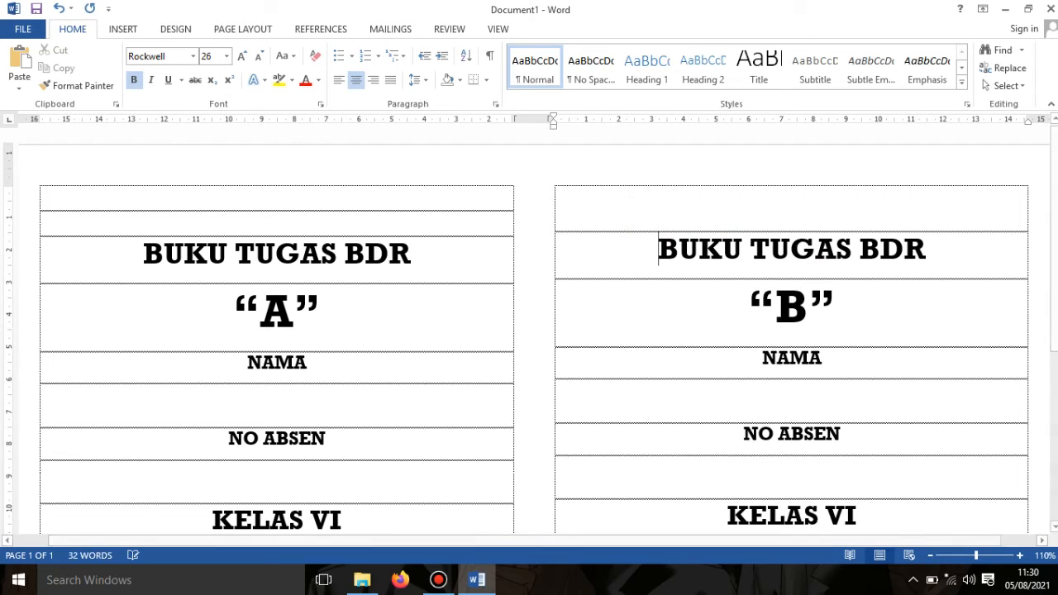
- Insert two blank lines between "KELAS VI" and "SD NEGERI 2 PURWAREJA" in both columns
{"action": "left_click_drag", "start_coordinate": [1054, 252], "coordinate": [1053, 375]}
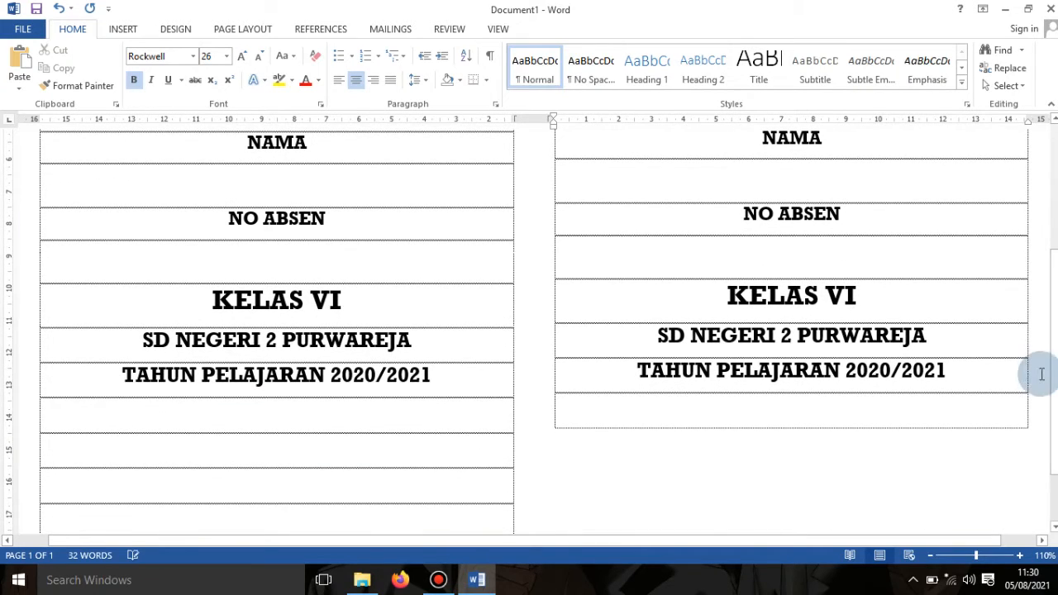
{"action": "left_click", "coordinate": [866, 267]}
{"action": "left_click", "coordinate": [868, 303]}
{"action": "key", "text": "Return"}
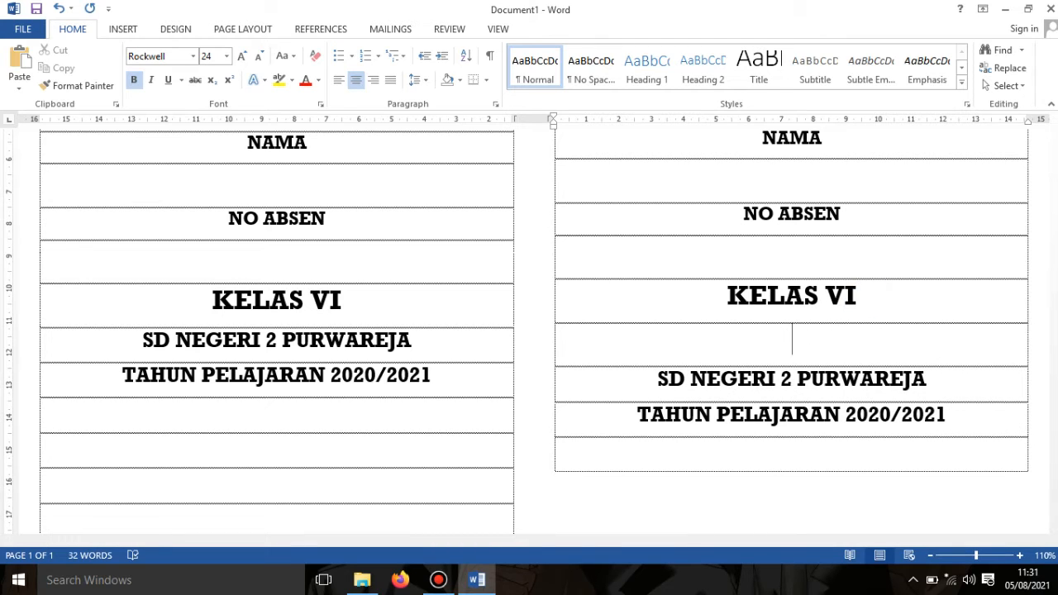
{"action": "key", "text": "Return"}
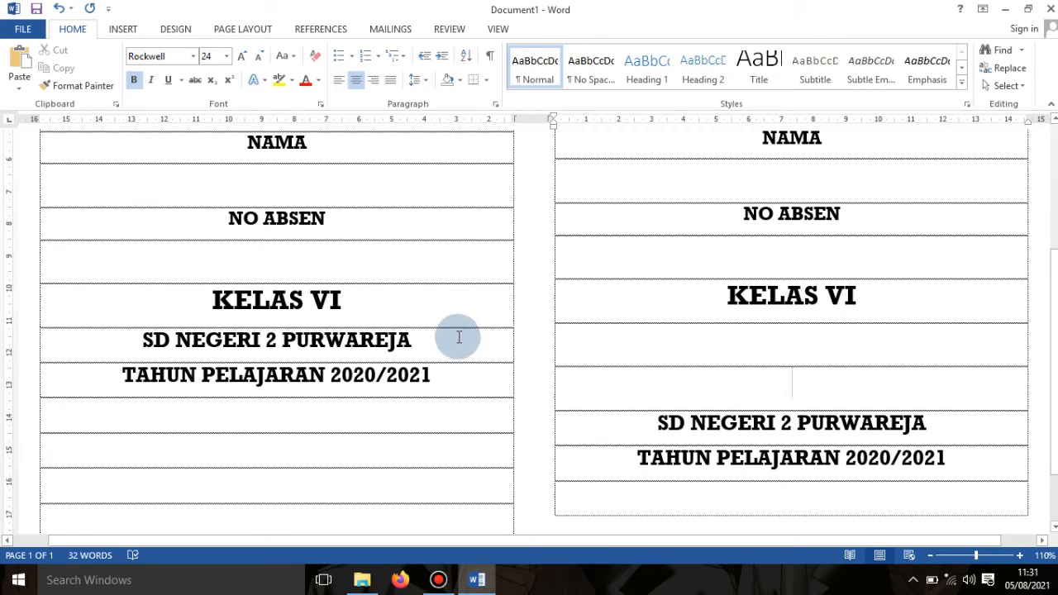
{"action": "left_click", "coordinate": [444, 305]}
{"action": "key", "text": "Return"}
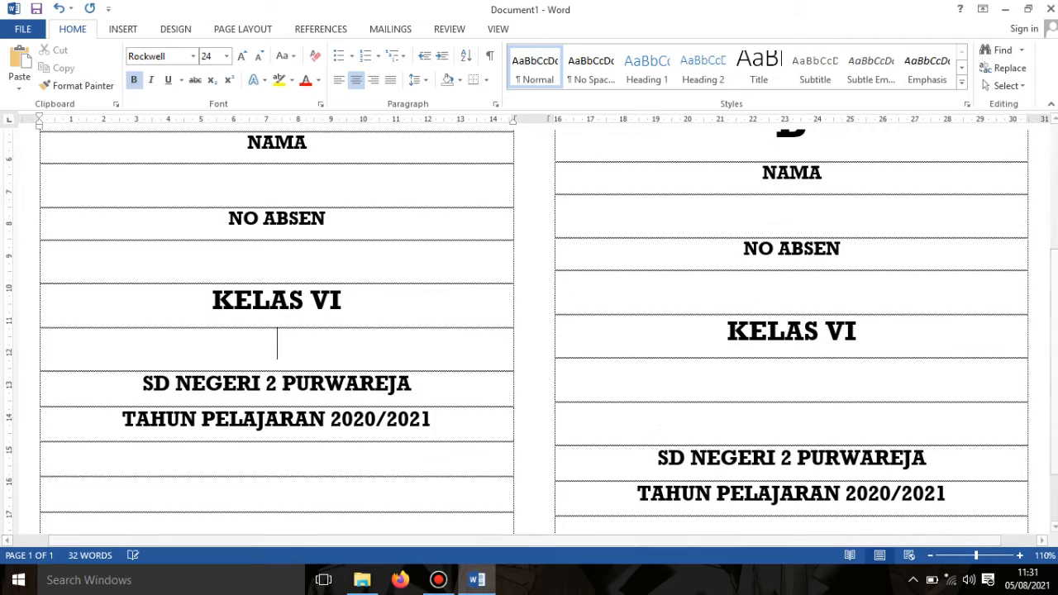
{"action": "key", "text": "Return"}
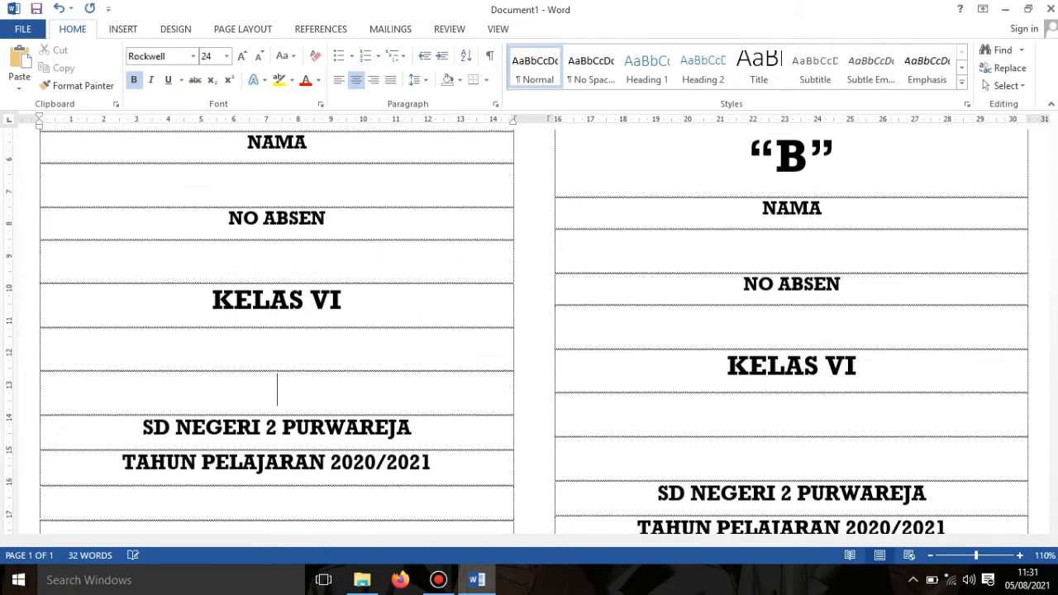
- Remove the surplus blank lines above the second column's title, keeping a single blank line at the column start
{"action": "left_click_drag", "start_coordinate": [1055, 283], "coordinate": [1054, 220]}
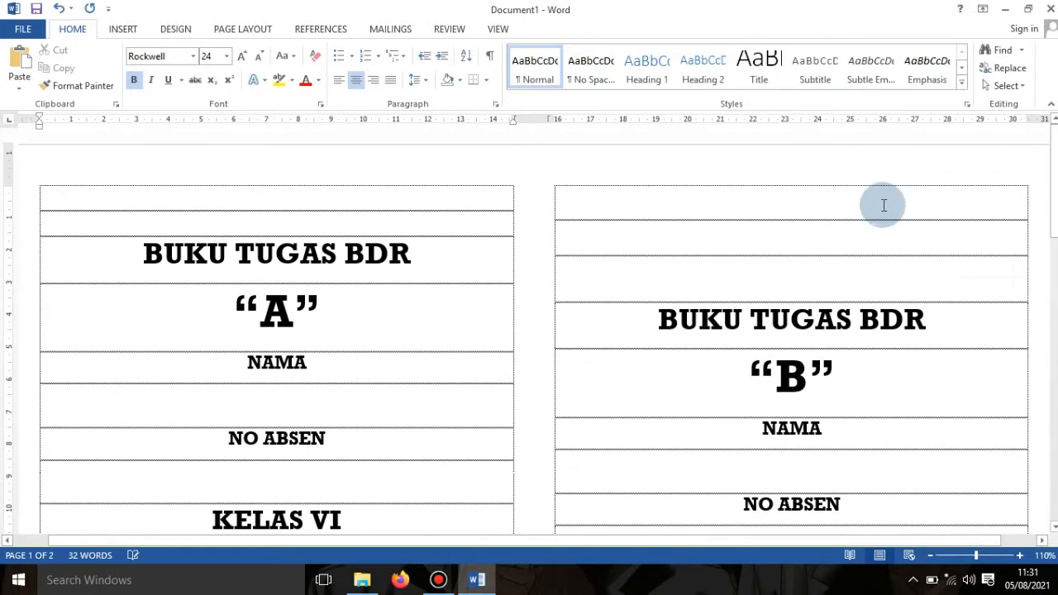
{"action": "left_click", "coordinate": [857, 271]}
{"action": "key", "text": "BackSpace"}
{"action": "key", "text": "BackSpace"}
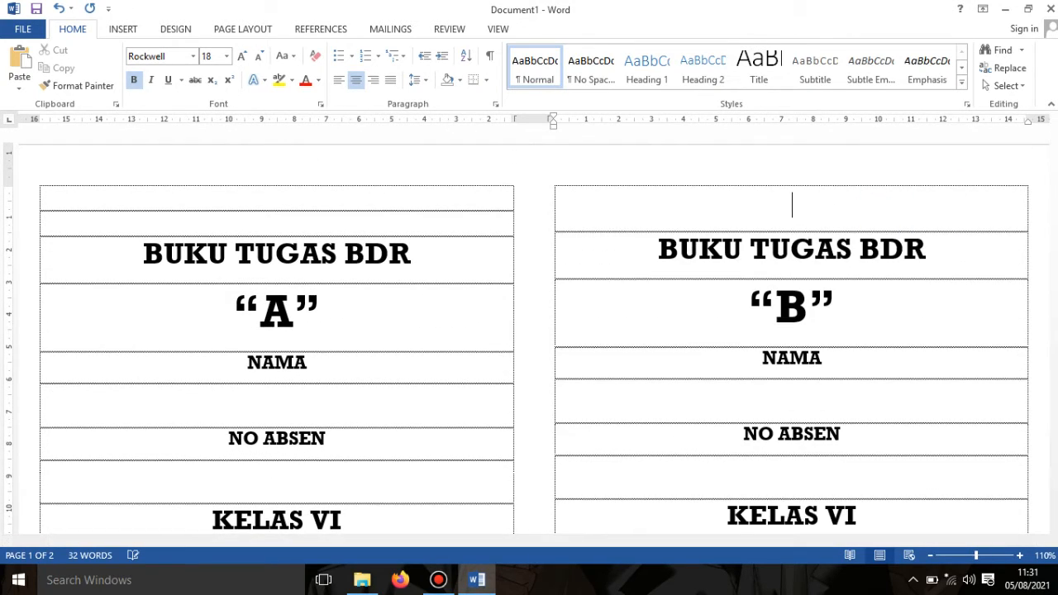
{"action": "key", "text": "BackSpace"}
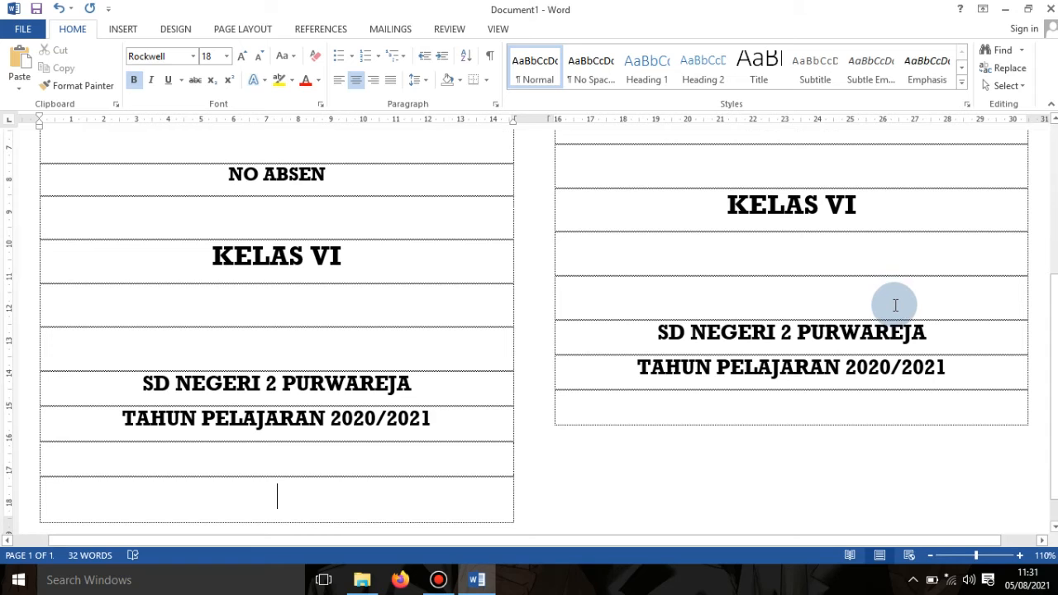
{"action": "key", "text": "ctrl+z"}
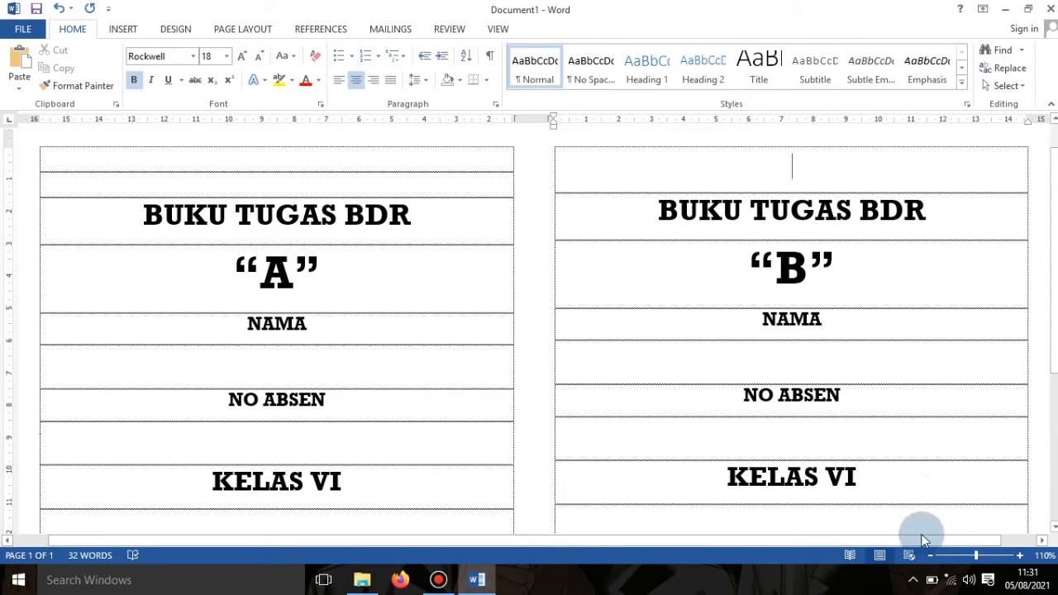
- Insert the picture BORDER2 from the Downloads folder above the second column's title
{"action": "left_click_drag", "start_coordinate": [975, 555], "coordinate": [961, 556]}
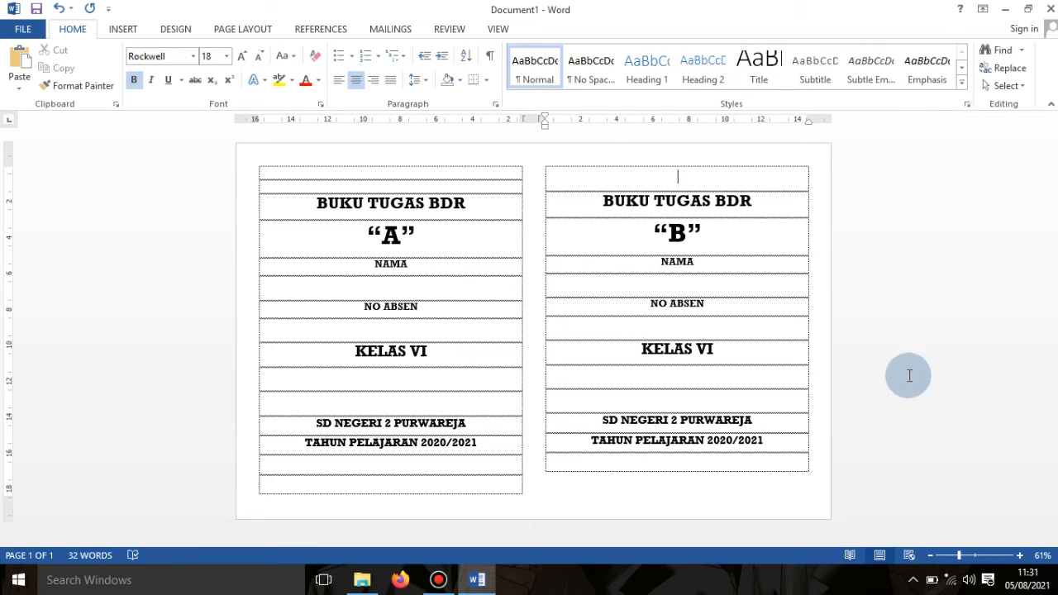
{"action": "left_click", "coordinate": [120, 32]}
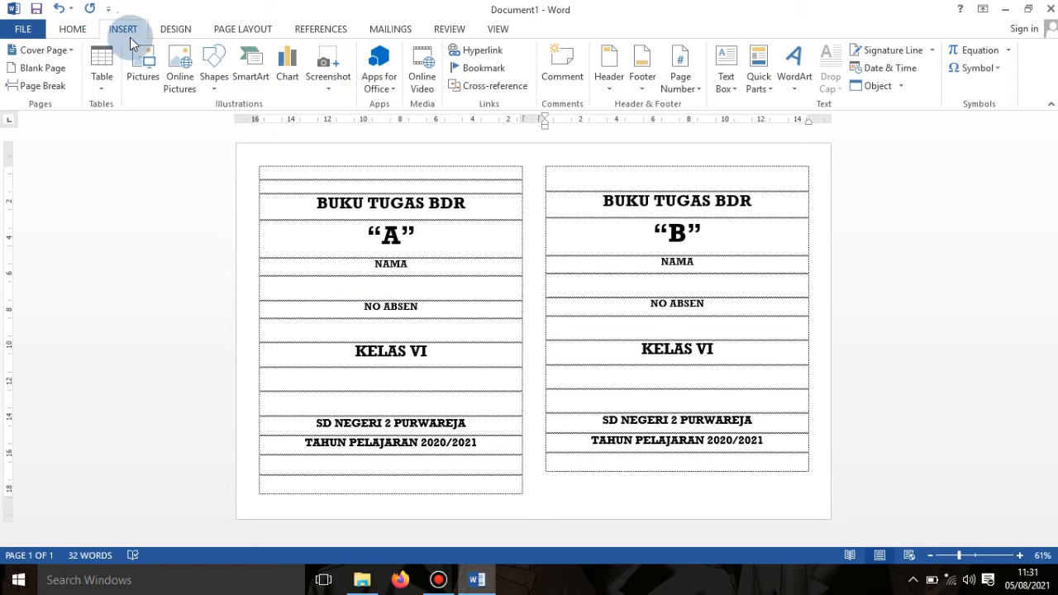
{"action": "left_click", "coordinate": [145, 64]}
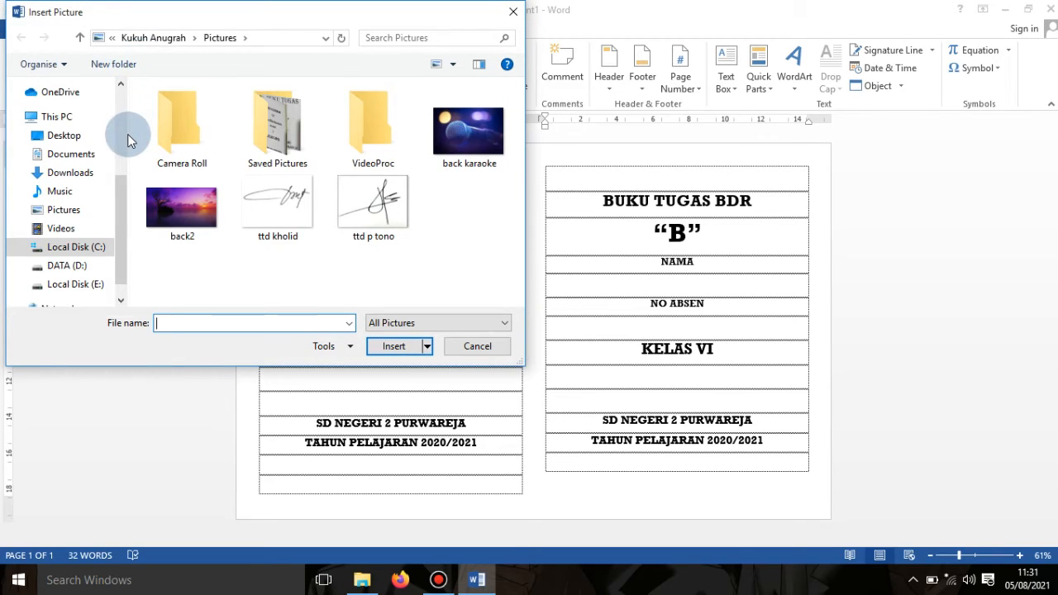
{"action": "left_click", "coordinate": [83, 215]}
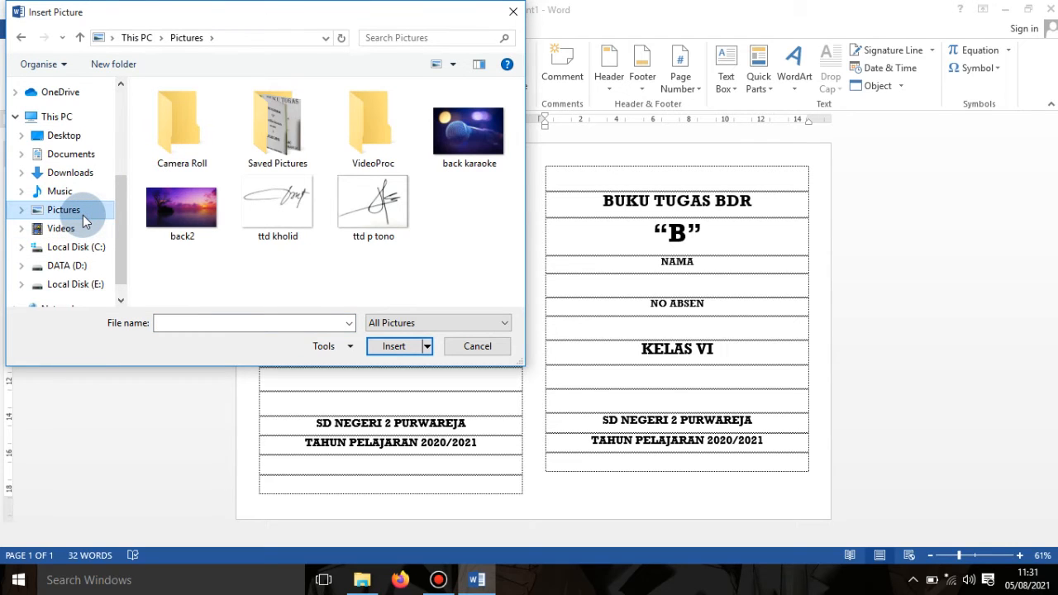
{"action": "left_click", "coordinate": [87, 173]}
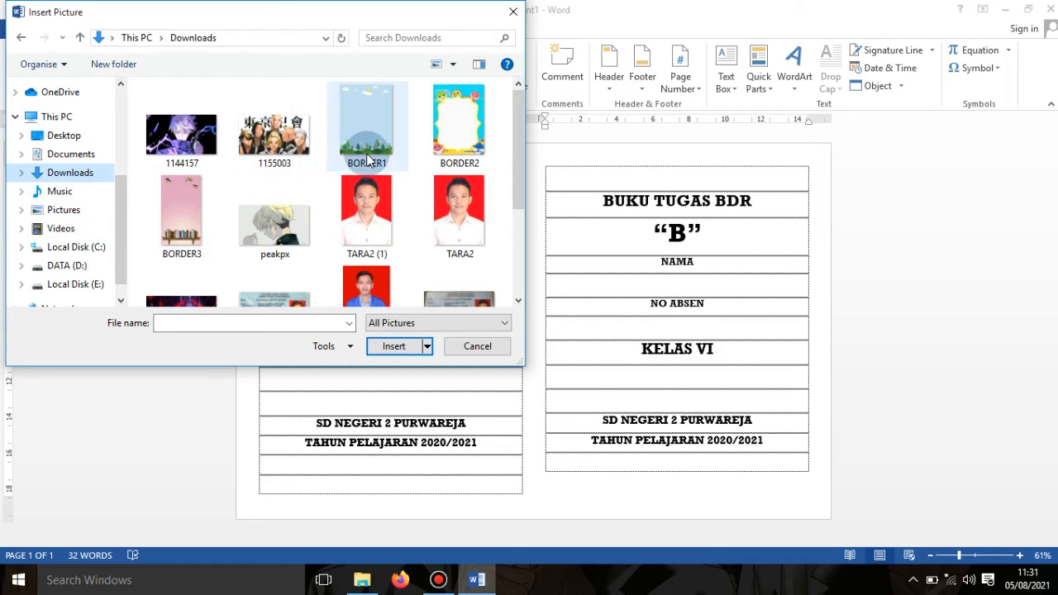
{"action": "left_click", "coordinate": [444, 140]}
{"action": "double_click", "coordinate": [443, 141]}
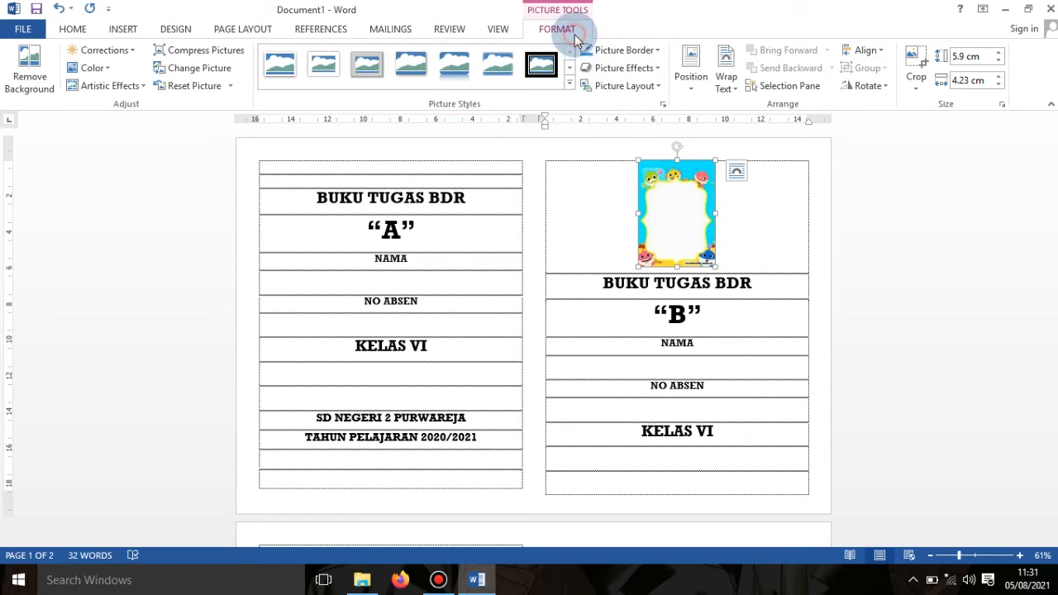
- Place the BORDER2 picture behind the text and stretch it to about 14.46 cm wide, covering the whole second column
{"action": "left_click", "coordinate": [739, 90]}
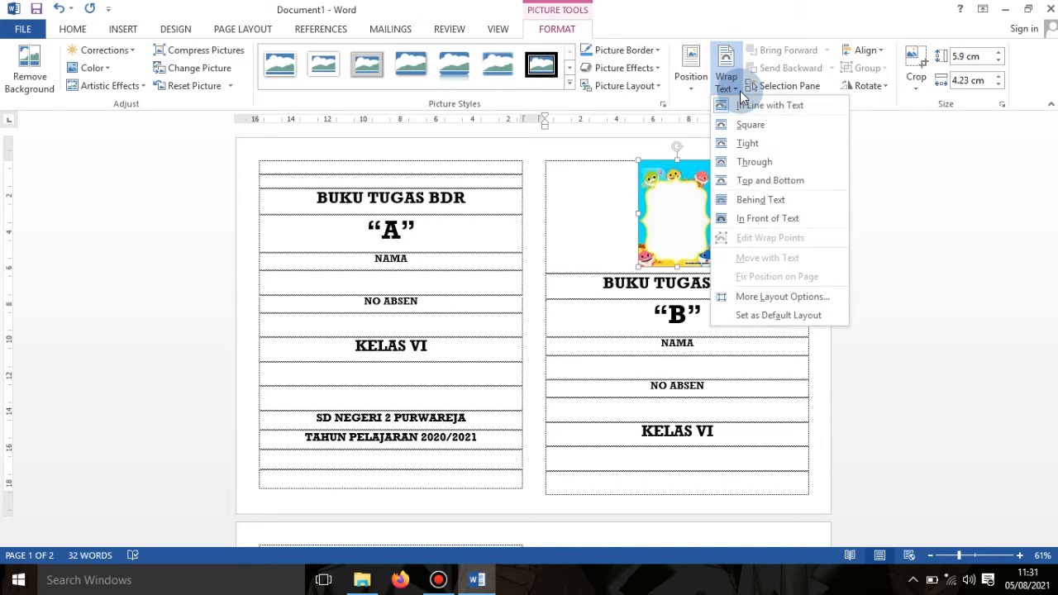
{"action": "left_click", "coordinate": [766, 199]}
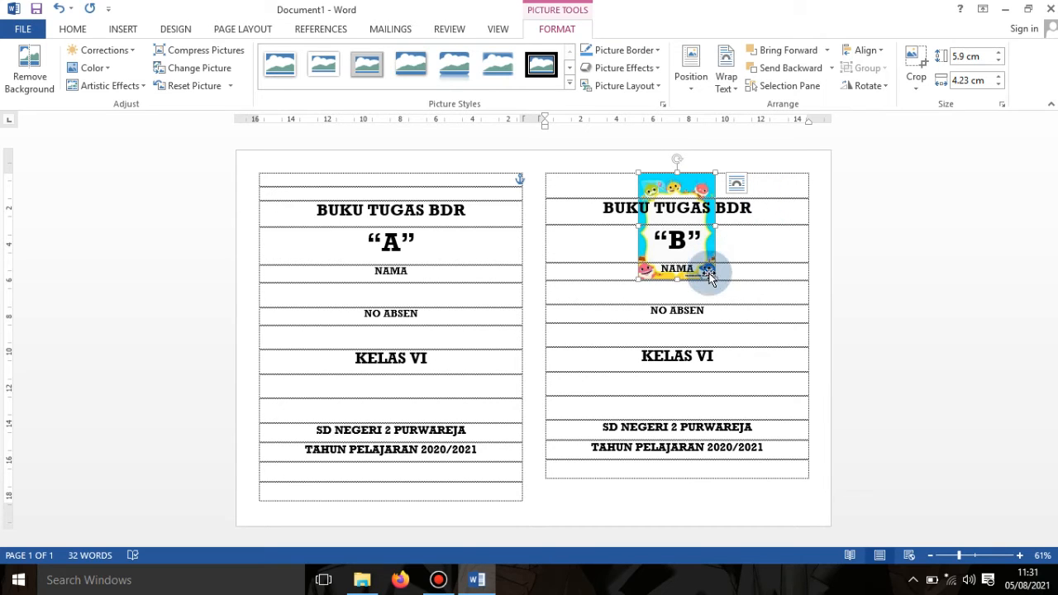
{"action": "left_click_drag", "start_coordinate": [720, 279], "coordinate": [807, 339]}
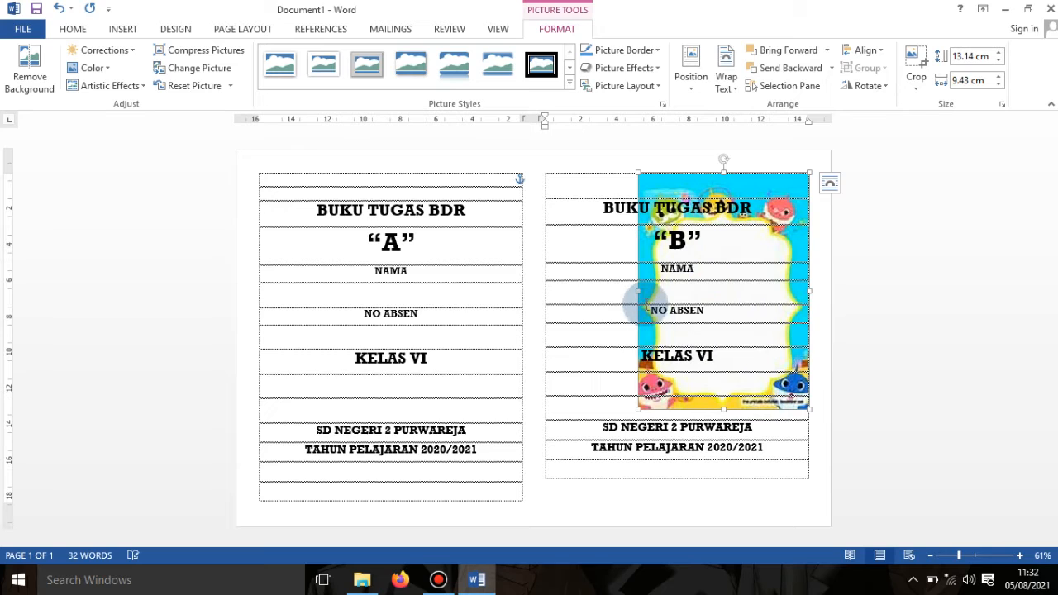
{"action": "left_click_drag", "start_coordinate": [636, 291], "coordinate": [546, 303]}
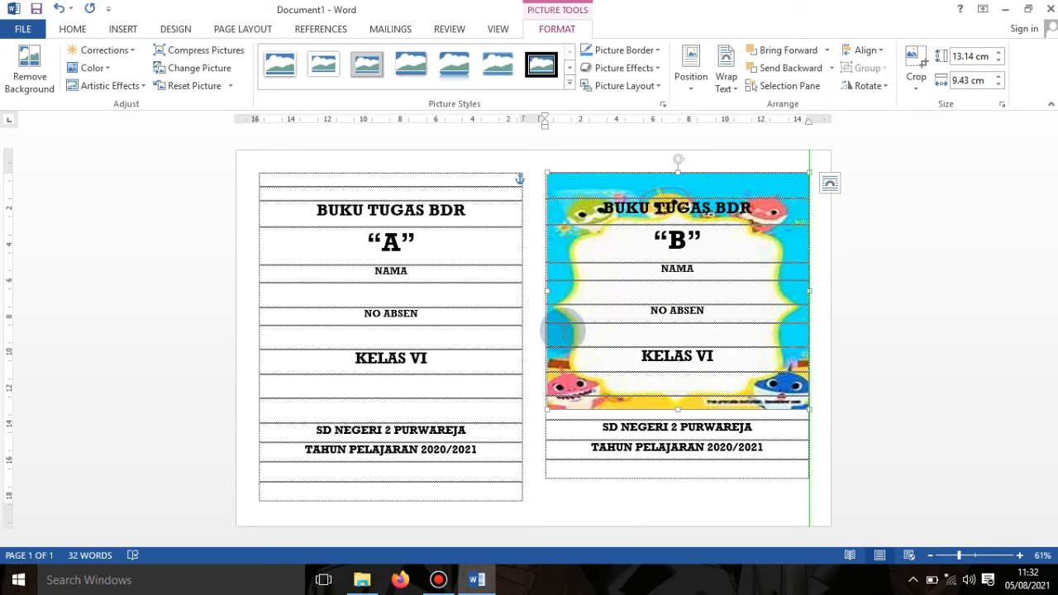
{"action": "left_click_drag", "start_coordinate": [683, 411], "coordinate": [679, 499]}
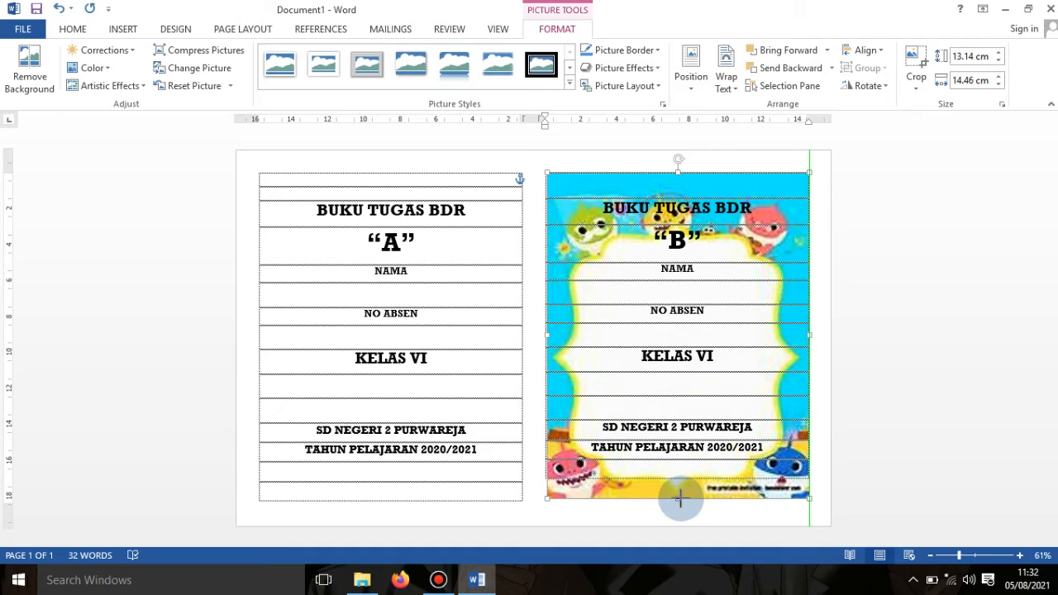
{"action": "left_click", "coordinate": [901, 396]}
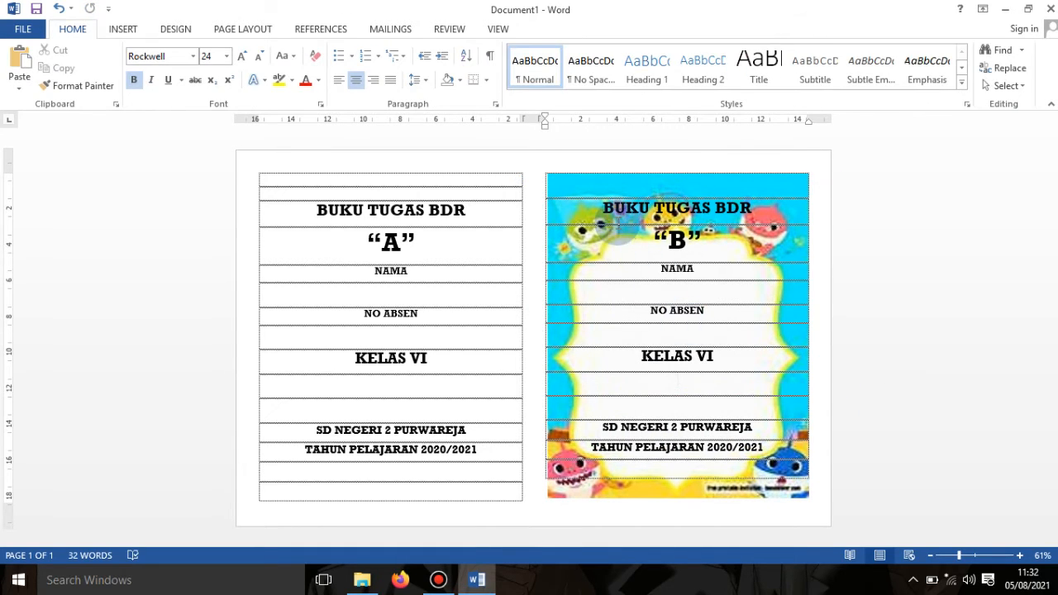
- Insert two blank lines above the second column's title and remove one blank line below its "KELAS VI"
{"action": "left_click", "coordinate": [604, 208]}
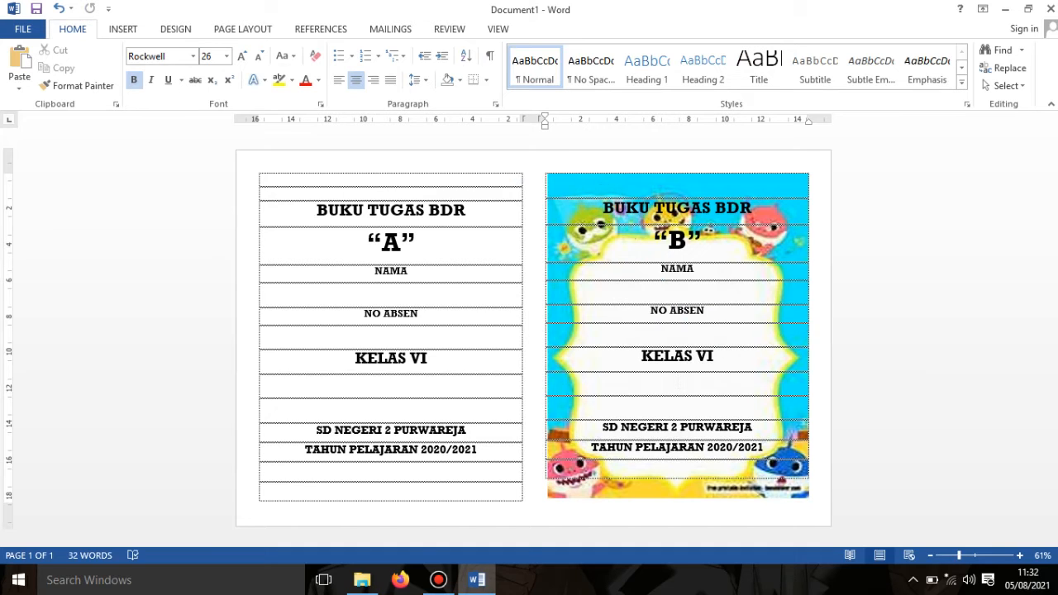
{"action": "key", "text": "Return"}
{"action": "key", "text": "Return"}
{"action": "scroll", "coordinate": [501, 203], "scroll_direction": "down", "scroll_amount": 3}
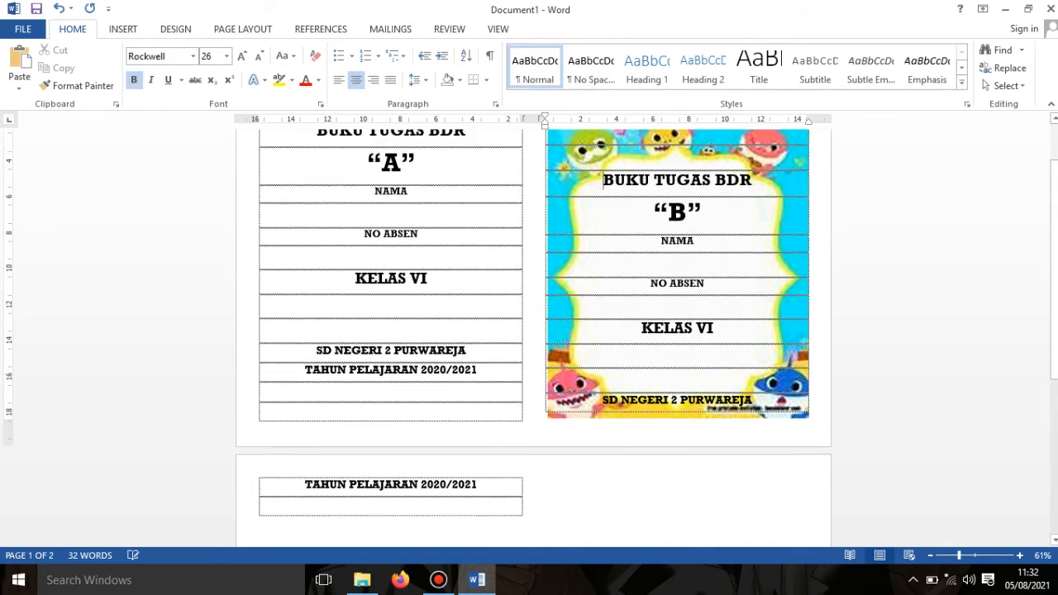
{"action": "left_click", "coordinate": [667, 353]}
{"action": "key", "text": "BackSpace"}
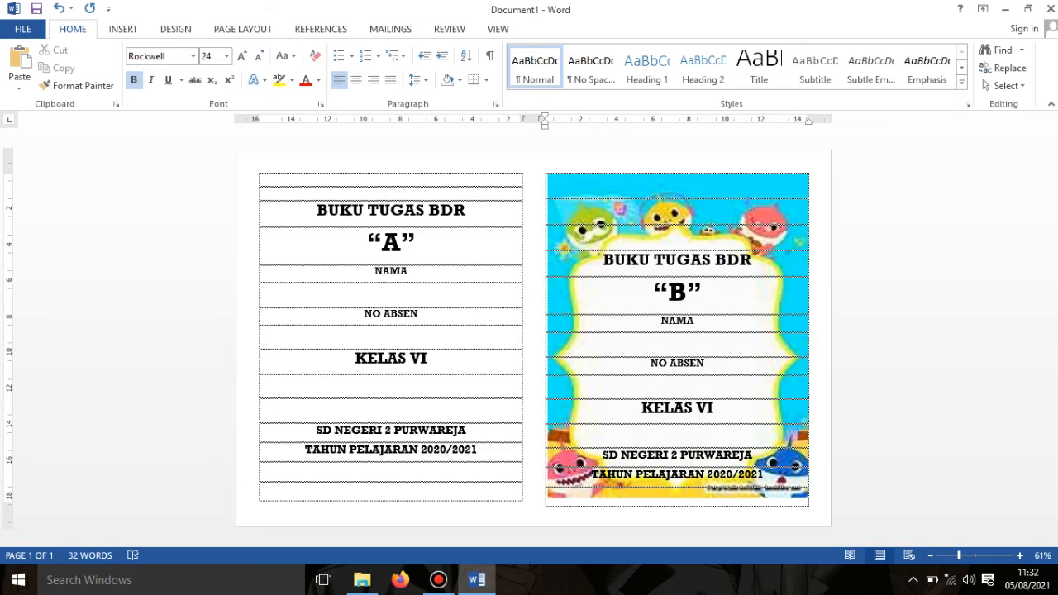
{"action": "left_click", "coordinate": [669, 334]}
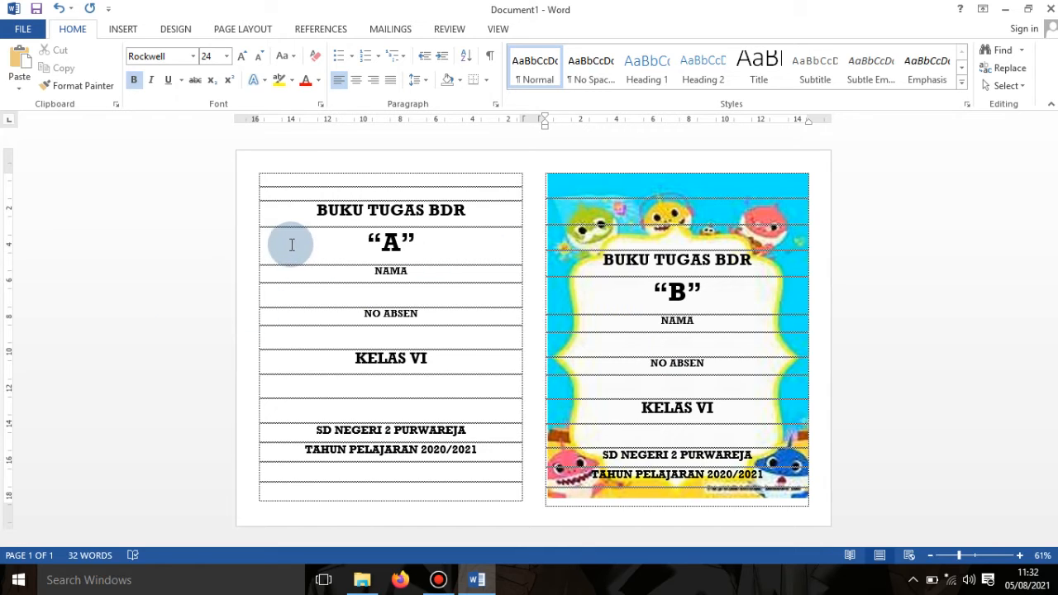
- Insert the picture BORDER1 from the Downloads folder at the start of the first column and set it behind the text
{"action": "left_click", "coordinate": [279, 190]}
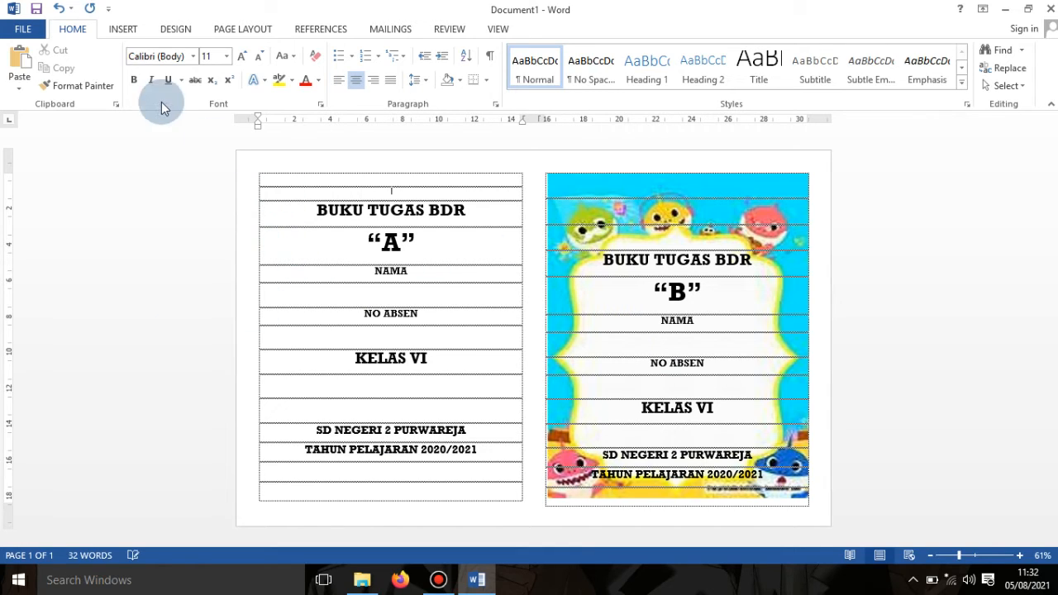
{"action": "left_click", "coordinate": [123, 29]}
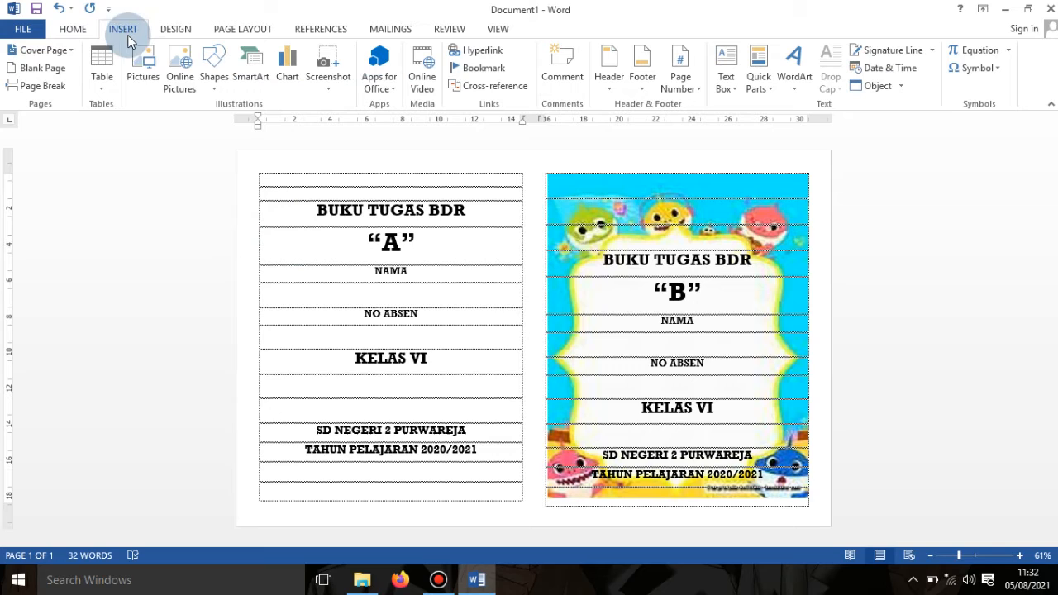
{"action": "left_click", "coordinate": [142, 65]}
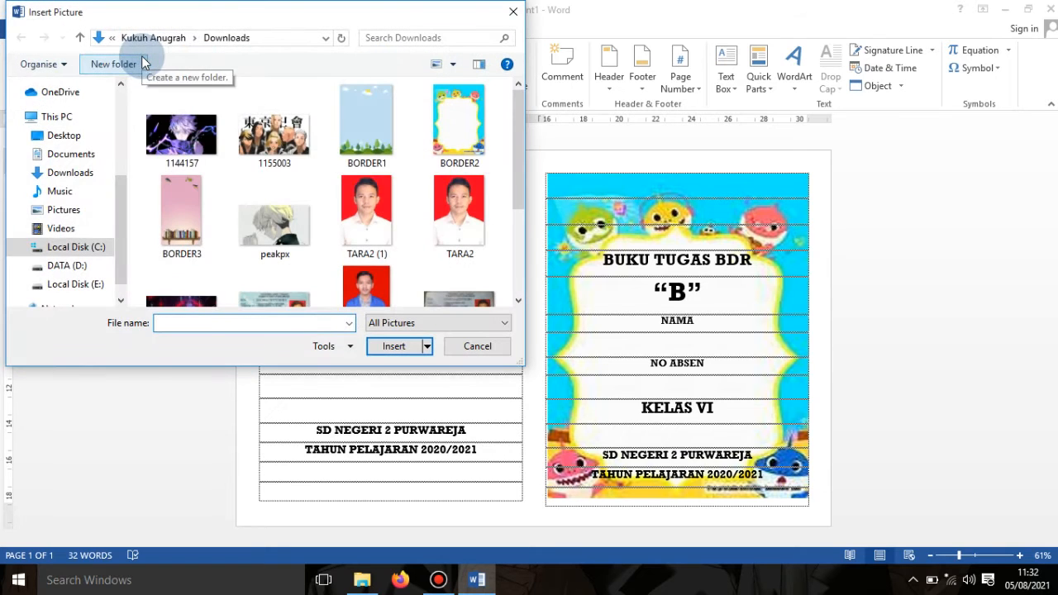
{"action": "left_click", "coordinate": [82, 179]}
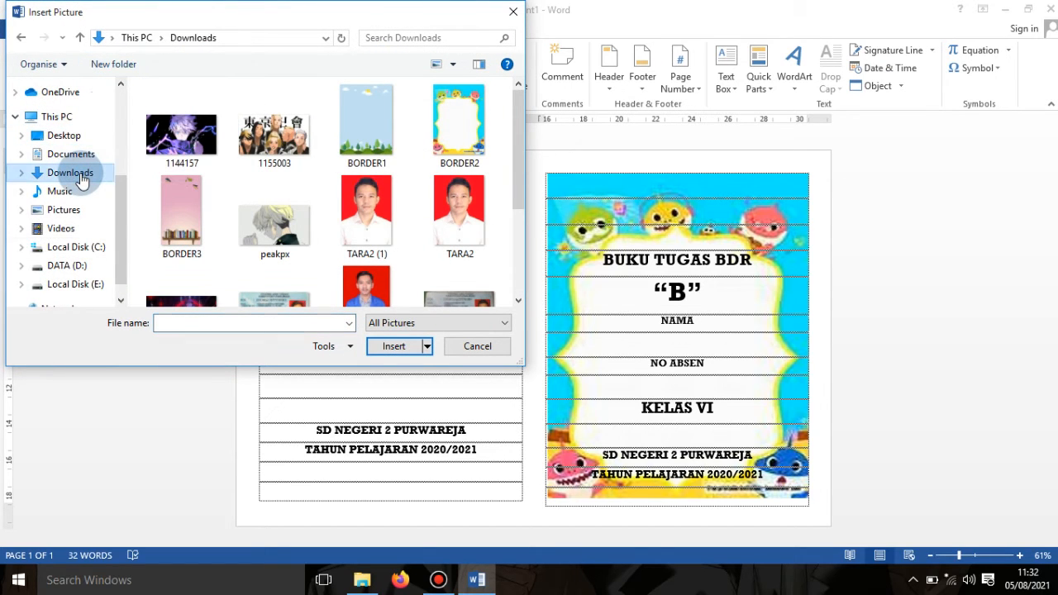
{"action": "left_click", "coordinate": [366, 144]}
{"action": "left_click", "coordinate": [383, 347]}
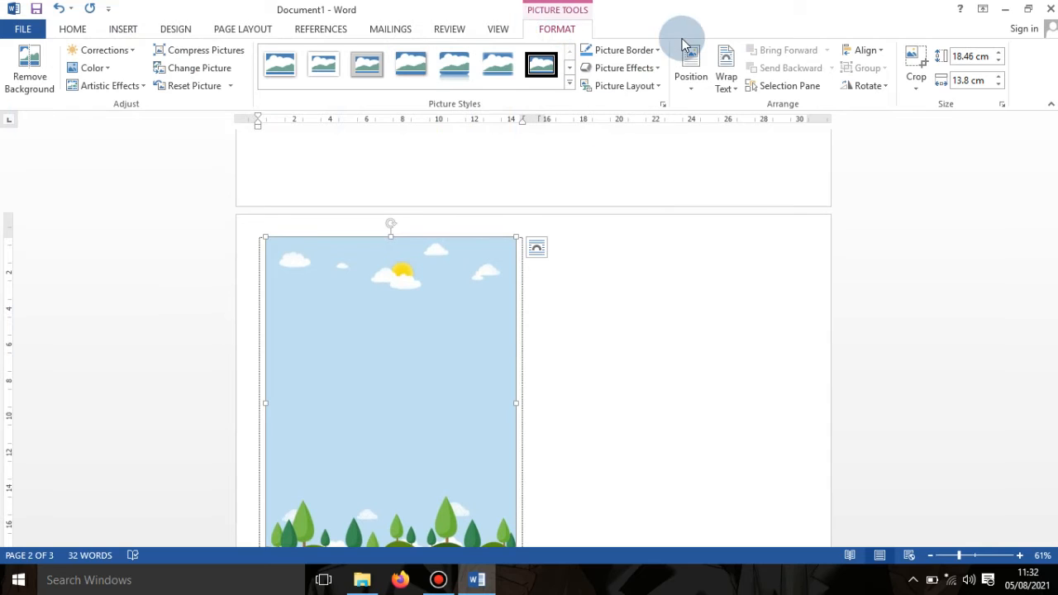
{"action": "left_click", "coordinate": [733, 91]}
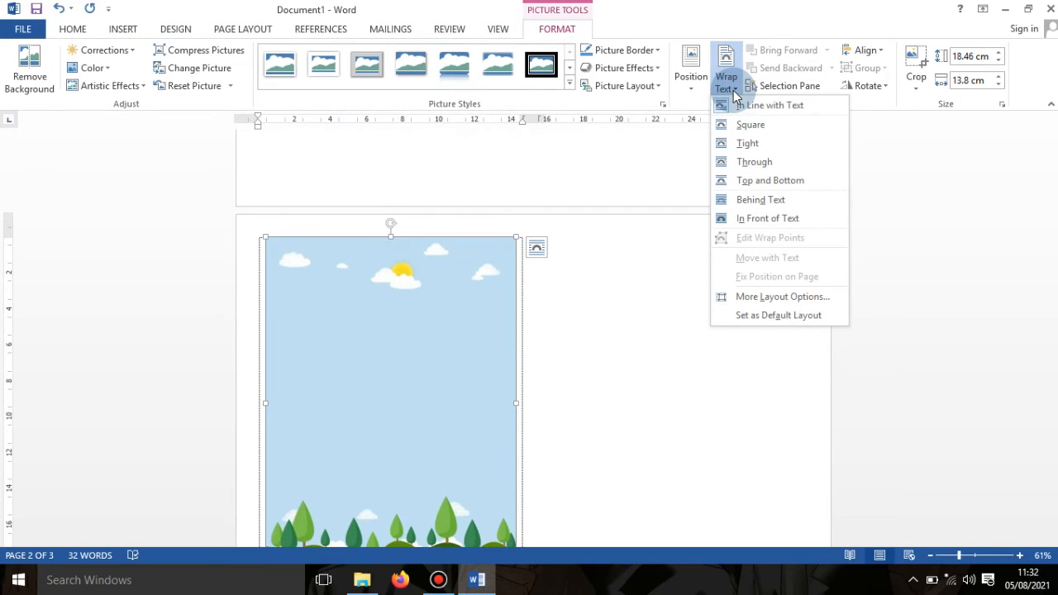
{"action": "left_click", "coordinate": [762, 203]}
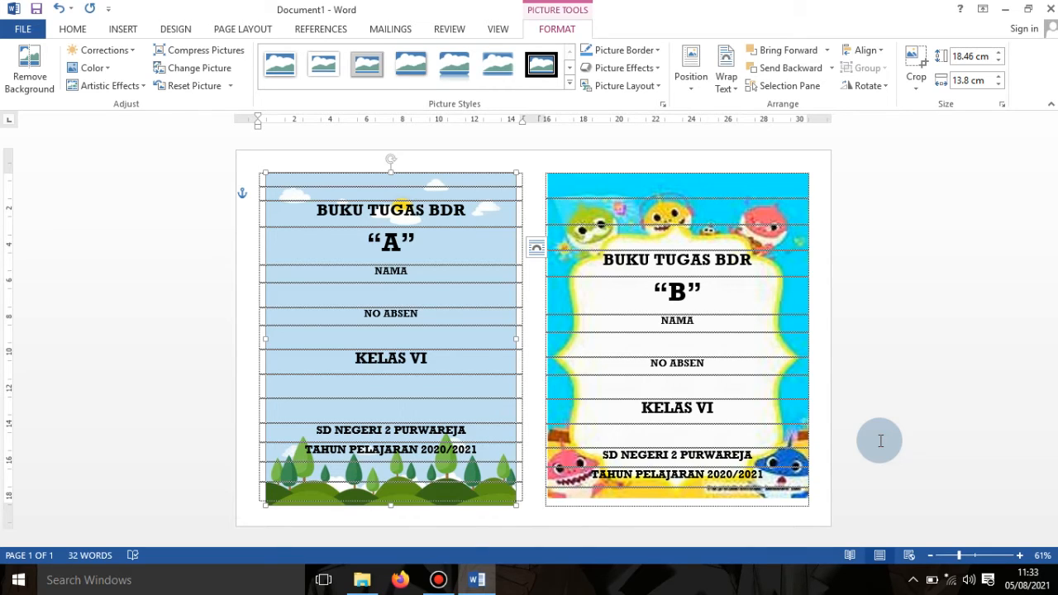
- Attach Sheet1$ of "daftar siswa kelas enam" from Documents as the mail merge recipient list, with the first row as column headers
{"action": "left_click", "coordinate": [399, 295]}
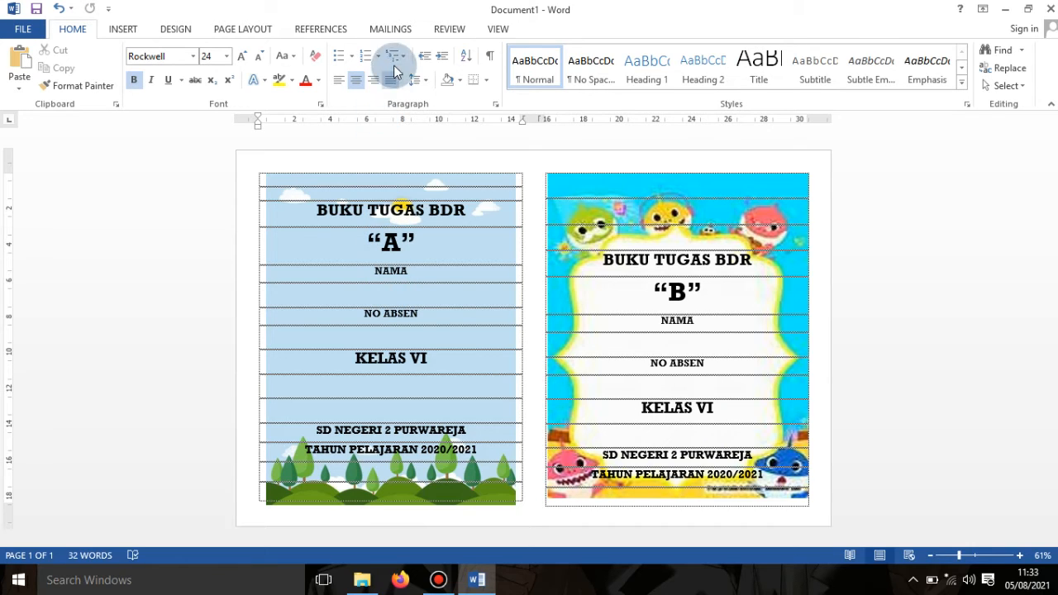
{"action": "left_click", "coordinate": [396, 32]}
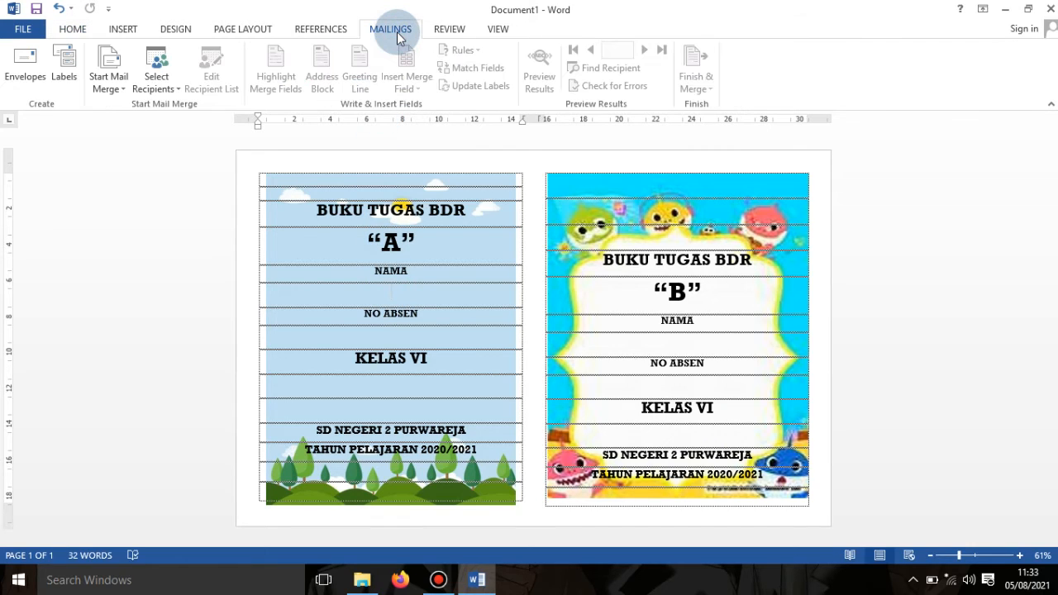
{"action": "left_click", "coordinate": [180, 89]}
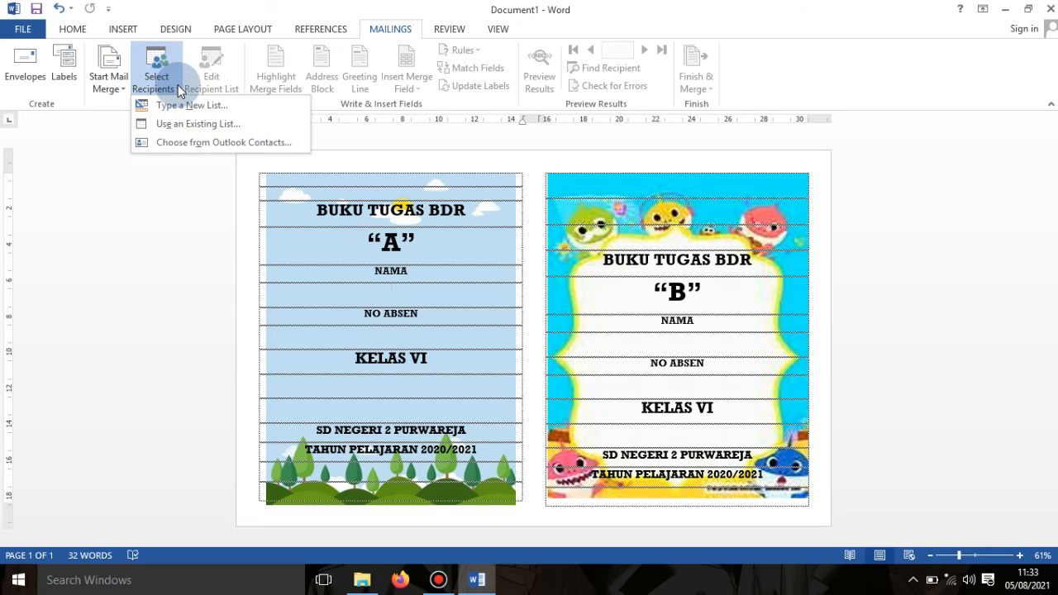
{"action": "left_click", "coordinate": [176, 132]}
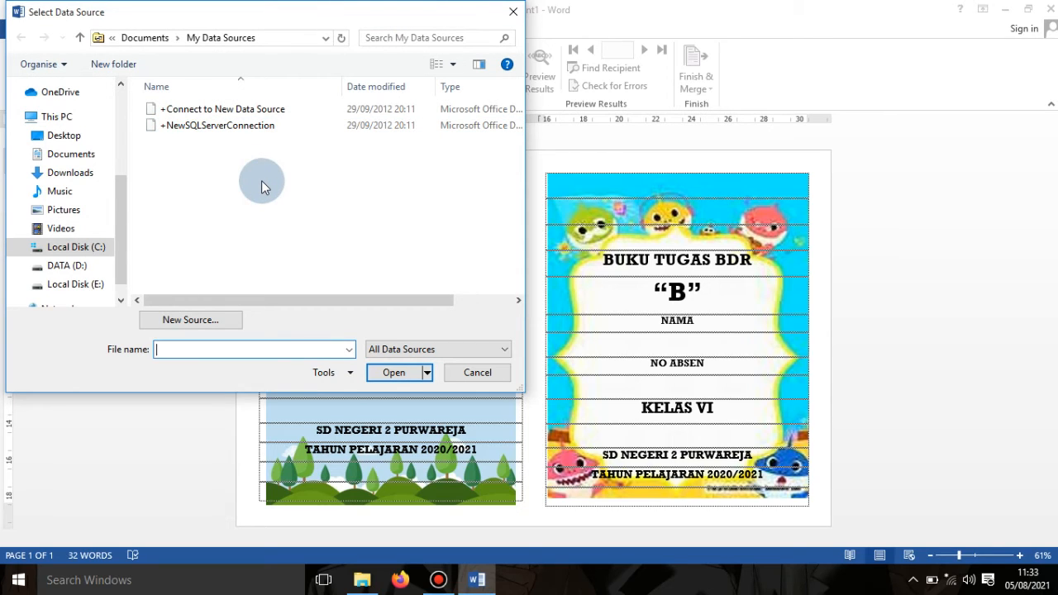
{"action": "left_click", "coordinate": [71, 157]}
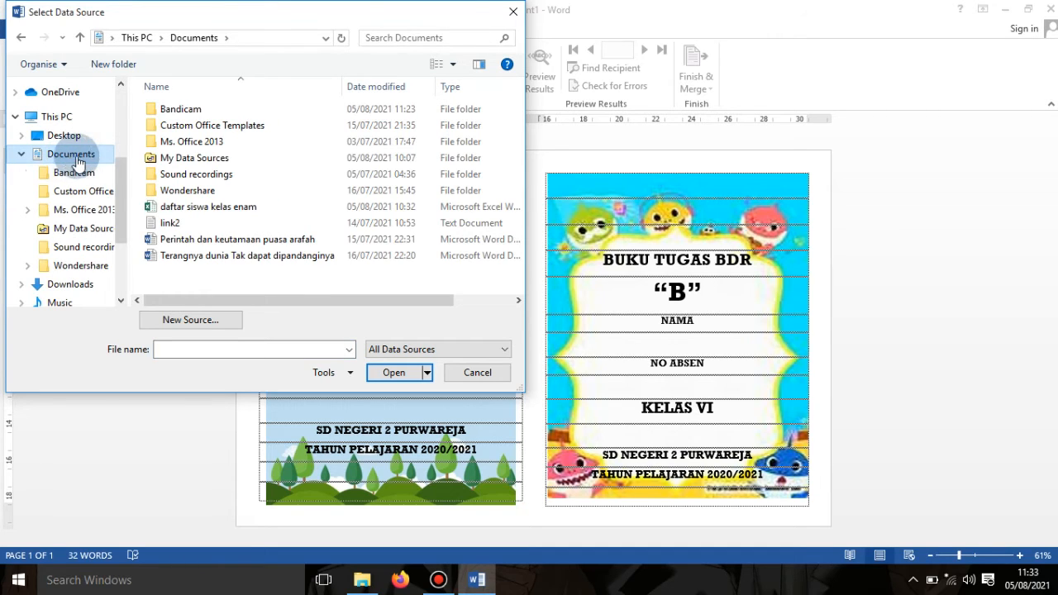
{"action": "double_click", "coordinate": [195, 210]}
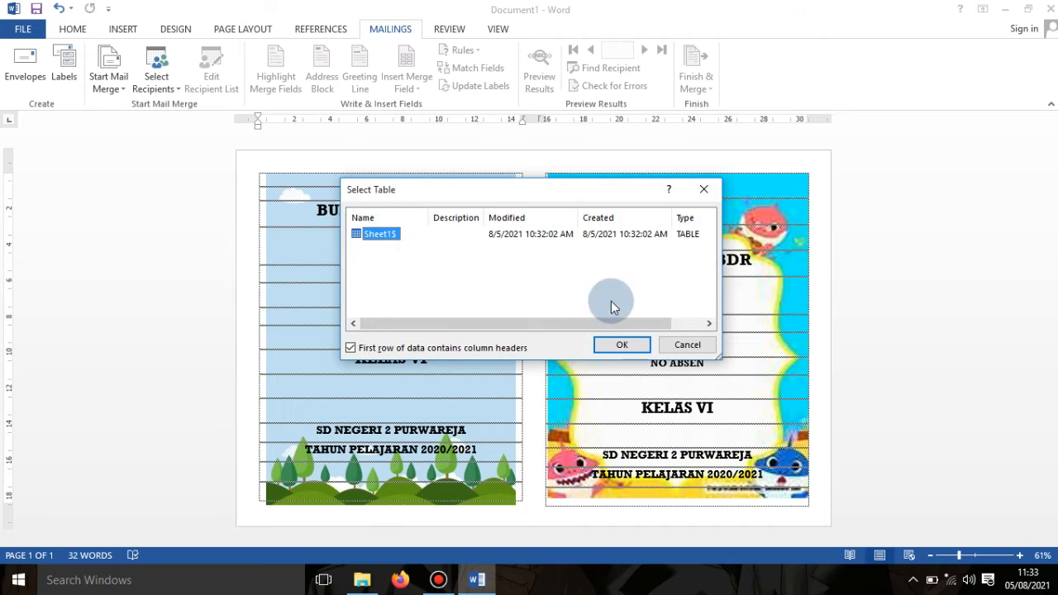
{"action": "left_click", "coordinate": [636, 347]}
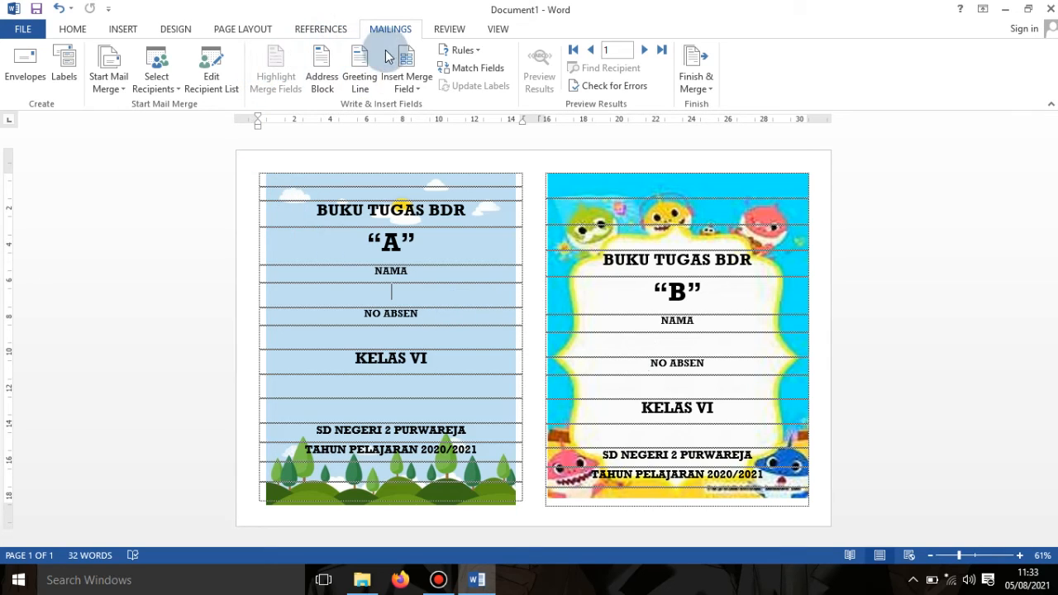
- Insert the merge field NAMA below "NAMA" and the merge field NO below "NO ABSEN" in the first column
{"action": "left_click", "coordinate": [420, 92]}
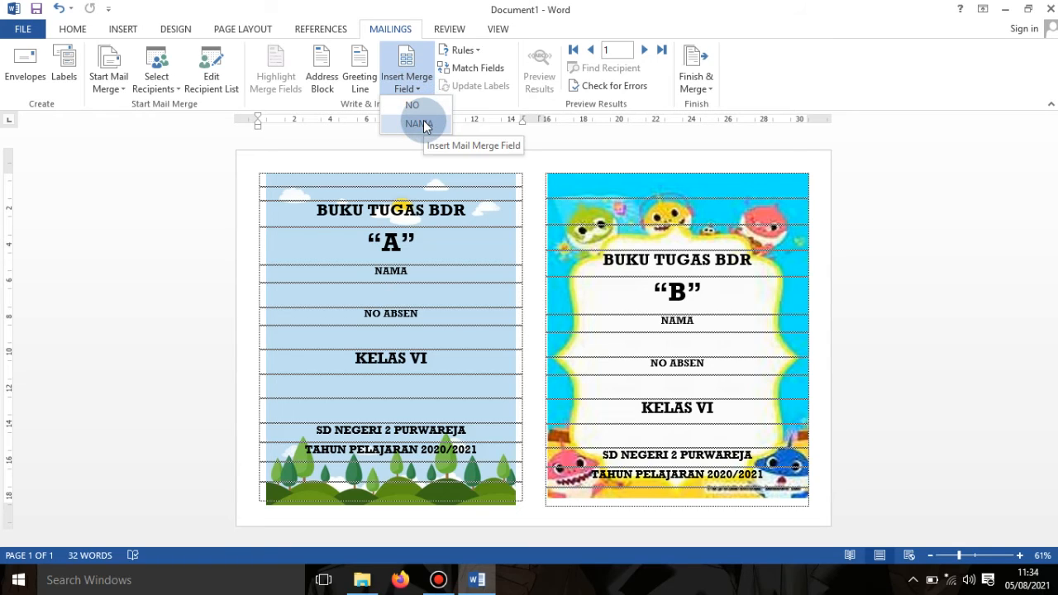
{"action": "left_click", "coordinate": [419, 124]}
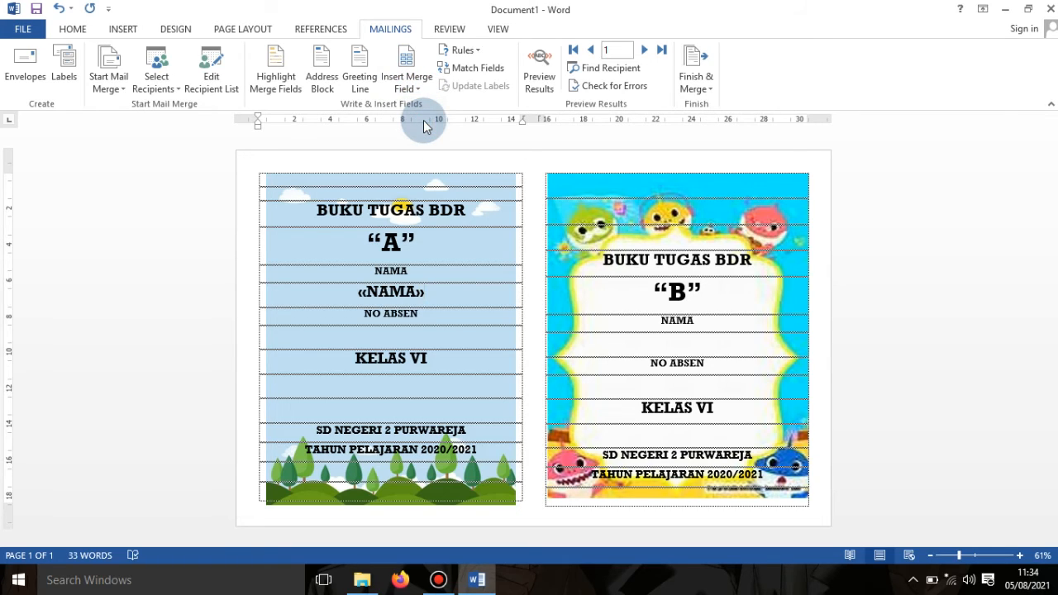
{"action": "left_click", "coordinate": [392, 336]}
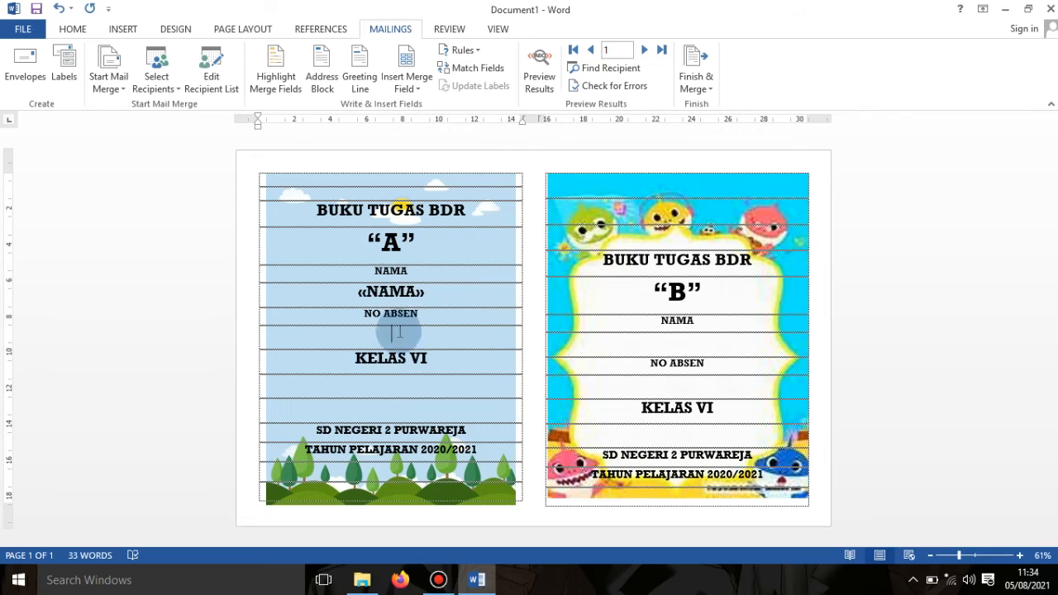
{"action": "left_click", "coordinate": [418, 92]}
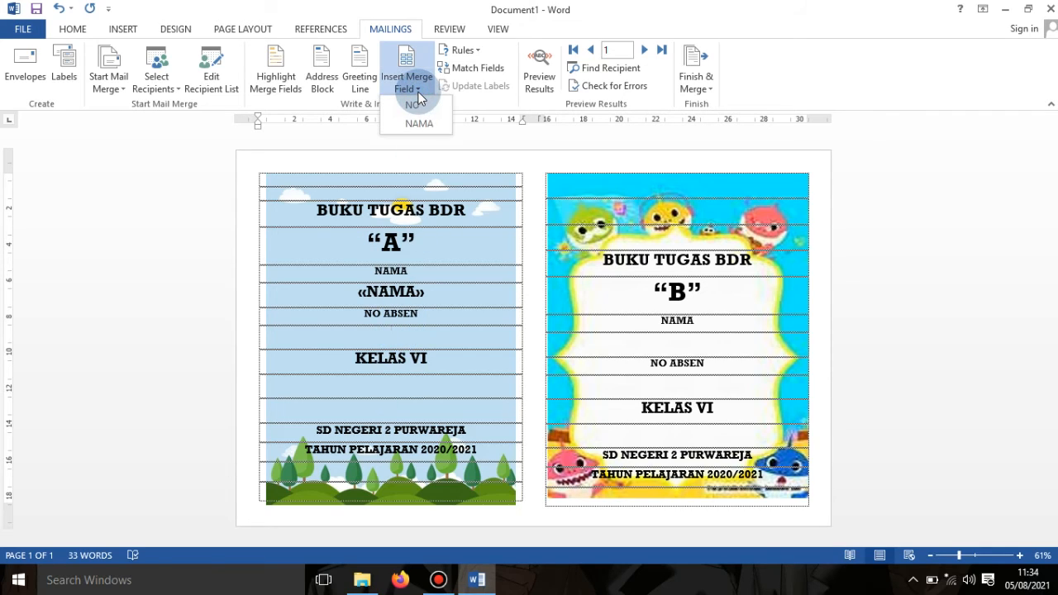
{"action": "left_click", "coordinate": [415, 107]}
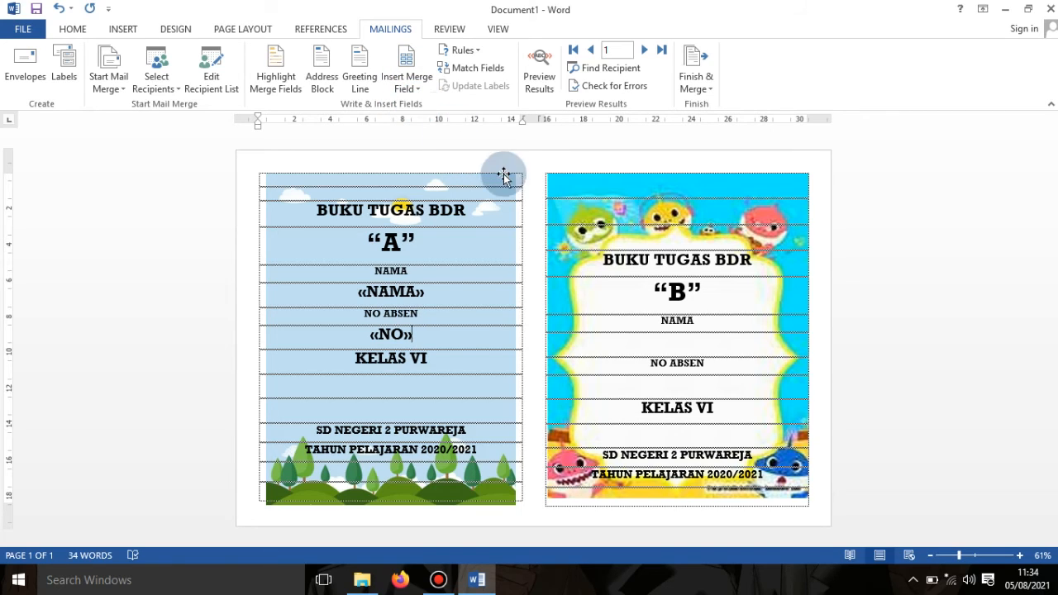
- Insert the merge field NAMA below "NAMA" and the merge field NO below "NO ABSEN" in the second column
{"action": "left_click", "coordinate": [676, 343]}
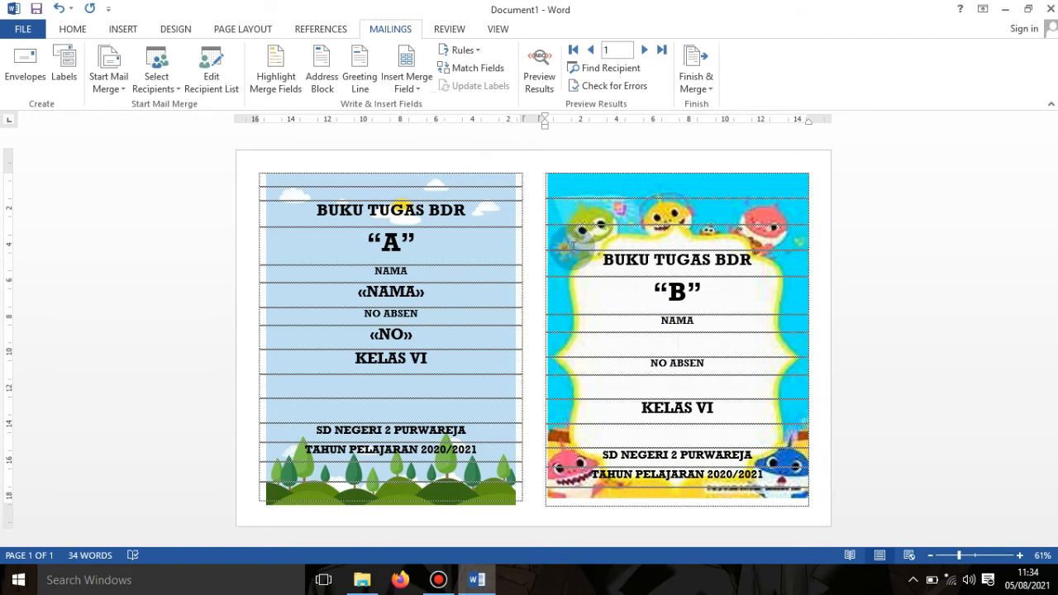
{"action": "left_click", "coordinate": [419, 89]}
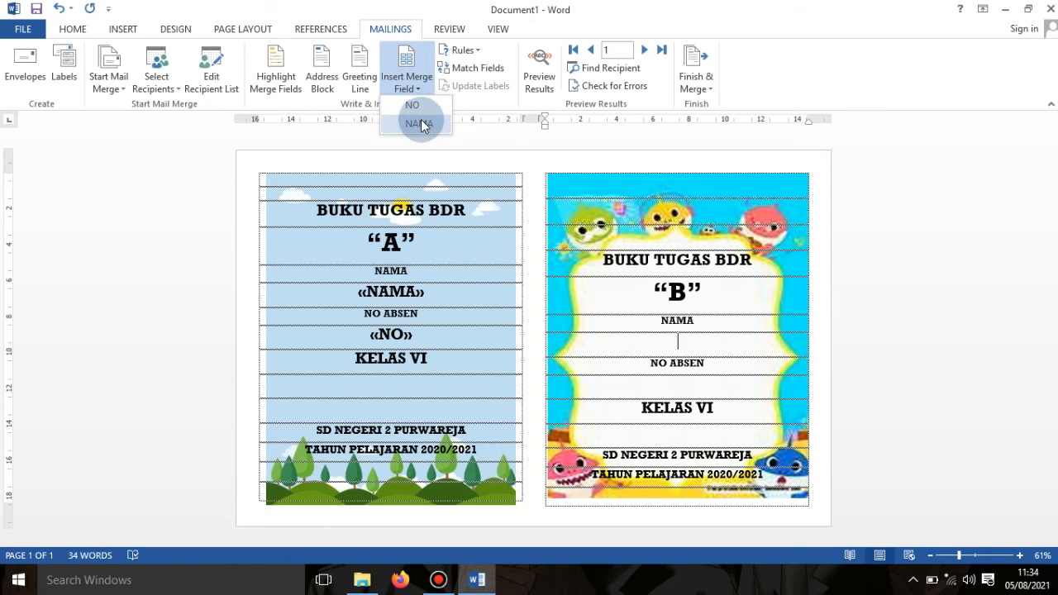
{"action": "left_click", "coordinate": [419, 124]}
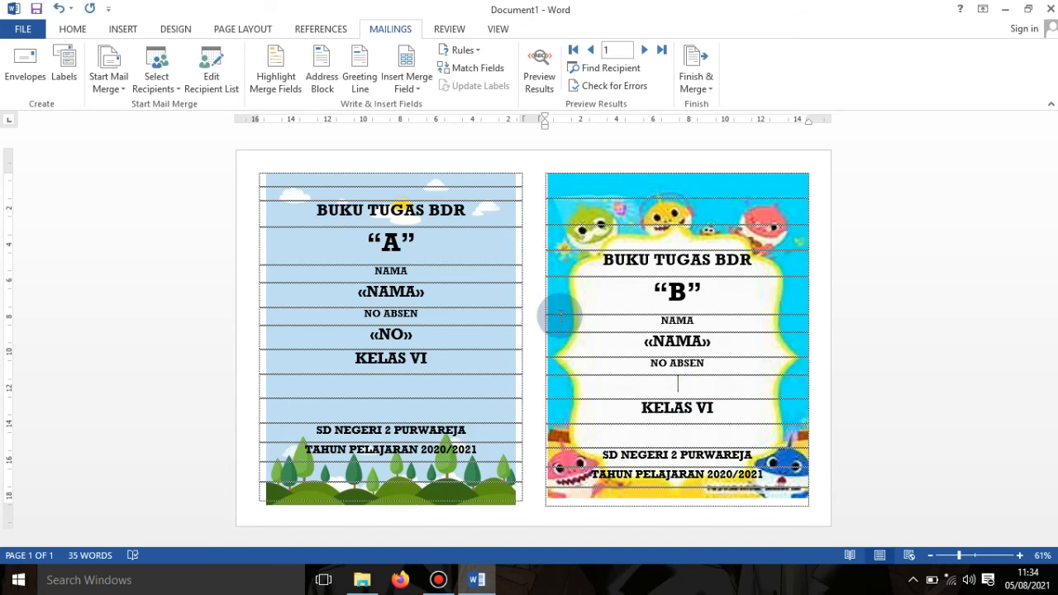
{"action": "left_click", "coordinate": [419, 89]}
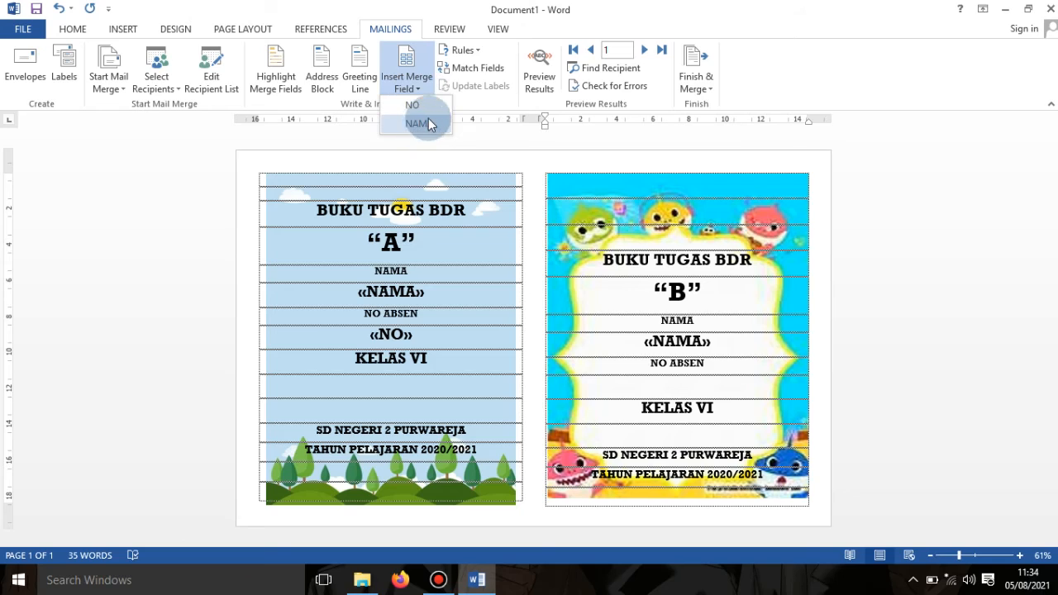
{"action": "left_click", "coordinate": [425, 105]}
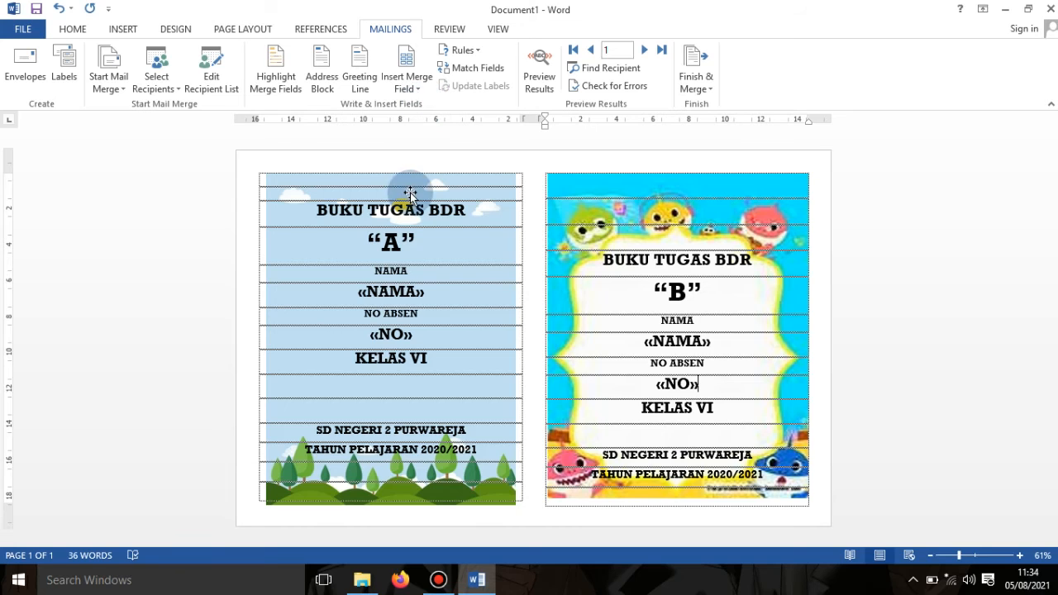
- Insert a blank line above "KELAS VI" in the first column
{"action": "left_click", "coordinate": [353, 358]}
{"action": "key", "text": "Return"}
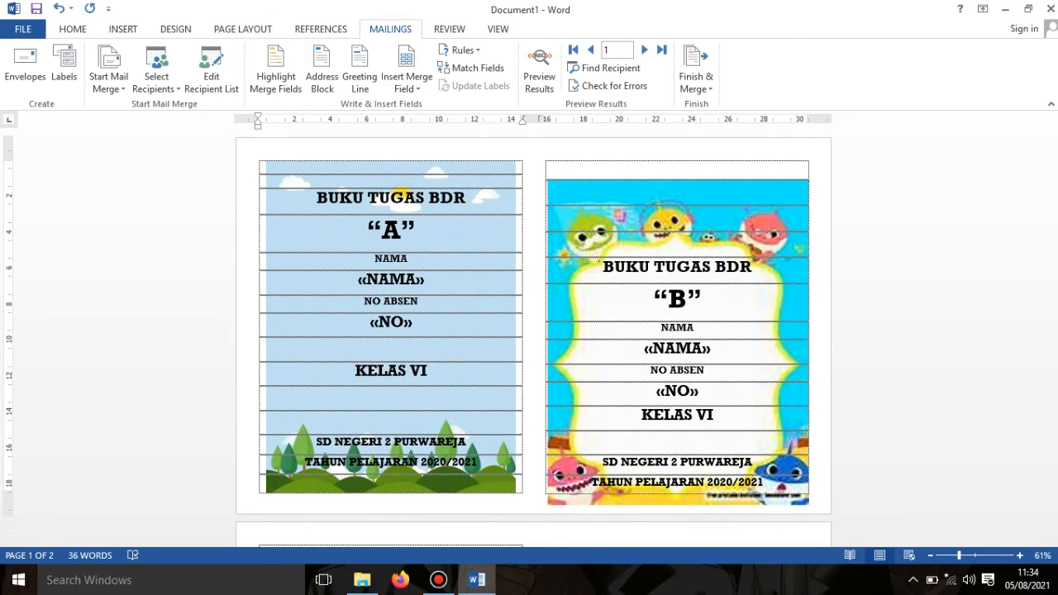
- Delete one blank line below "KELAS VI" in the first column and preview the merge results through record 3
{"action": "left_click", "coordinate": [393, 415]}
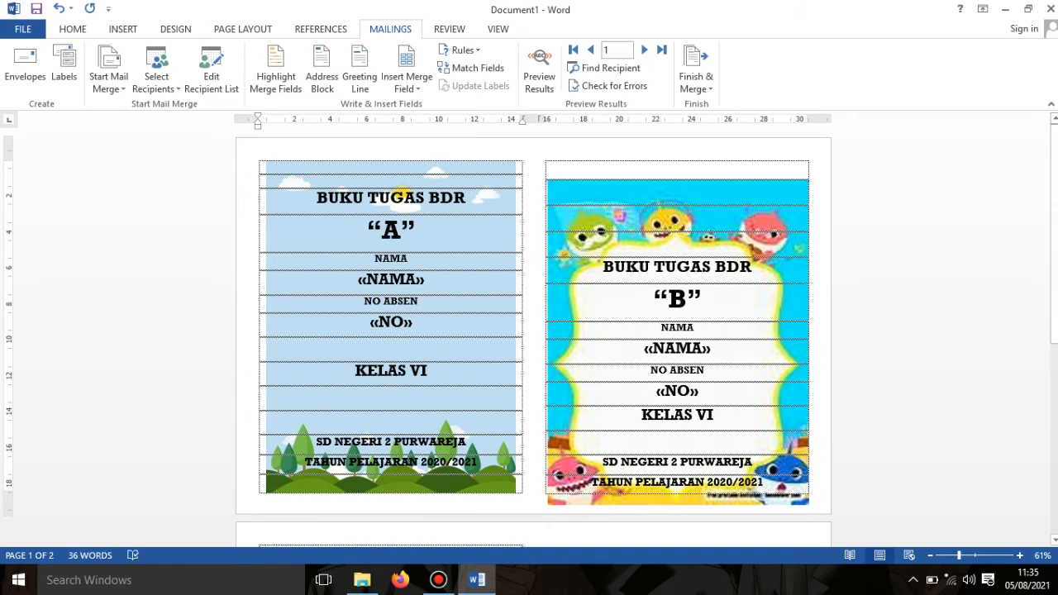
{"action": "key", "text": "BackSpace"}
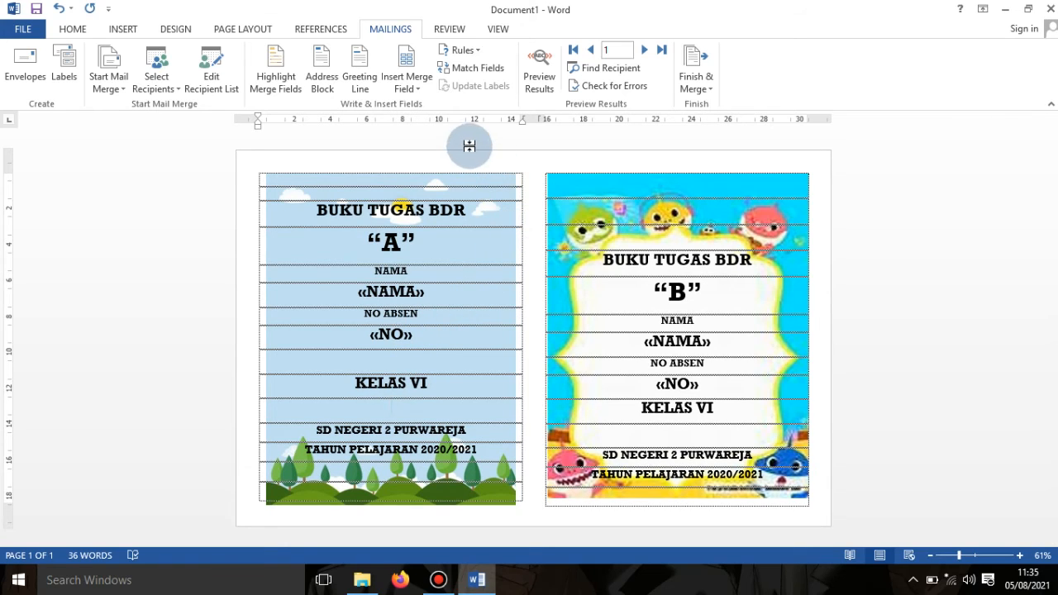
{"action": "left_click", "coordinate": [540, 76]}
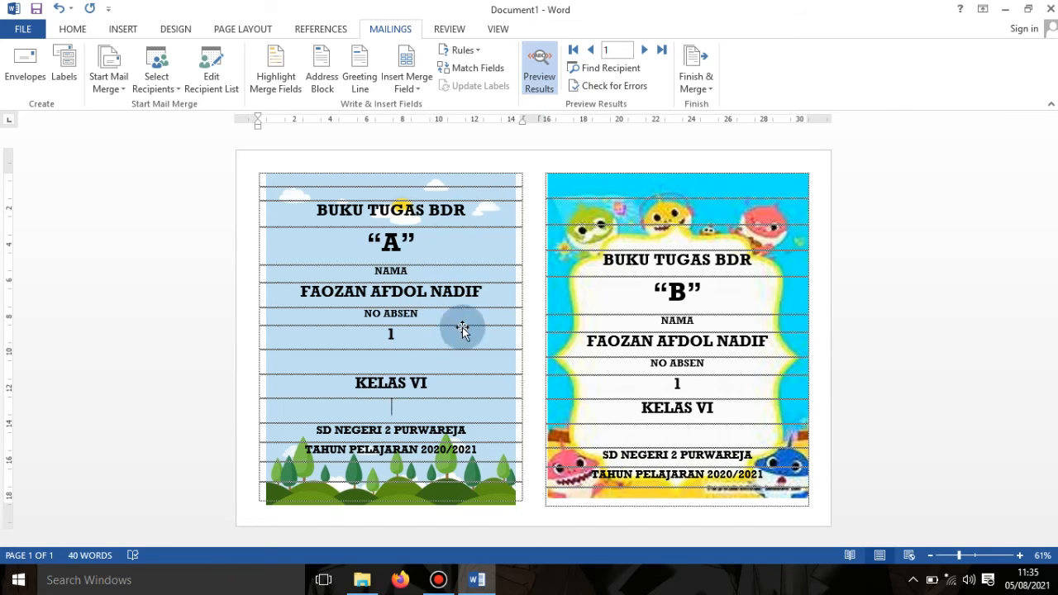
{"action": "left_click", "coordinate": [644, 51]}
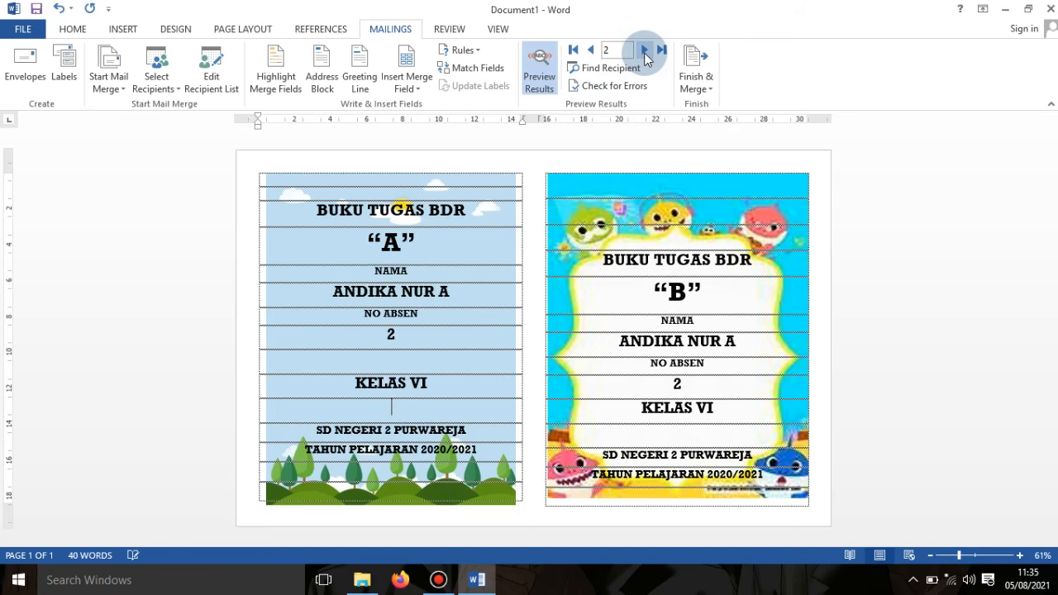
{"action": "left_click", "coordinate": [644, 52]}
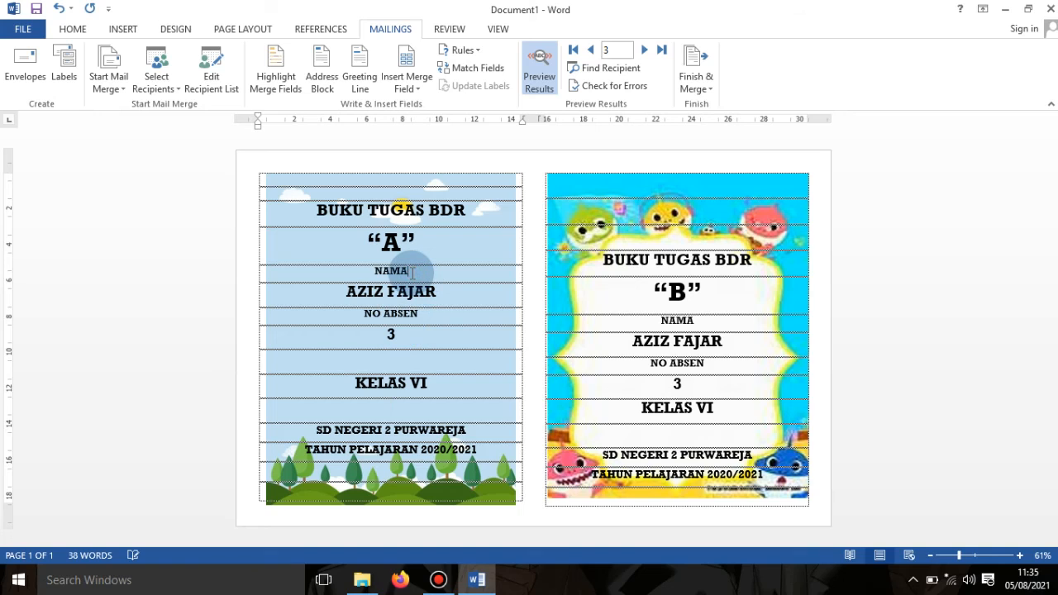
- Add a blank line above and below the student name in the first column, and remove the blank lines around "KELAS VI"
{"action": "key", "text": "Return"}
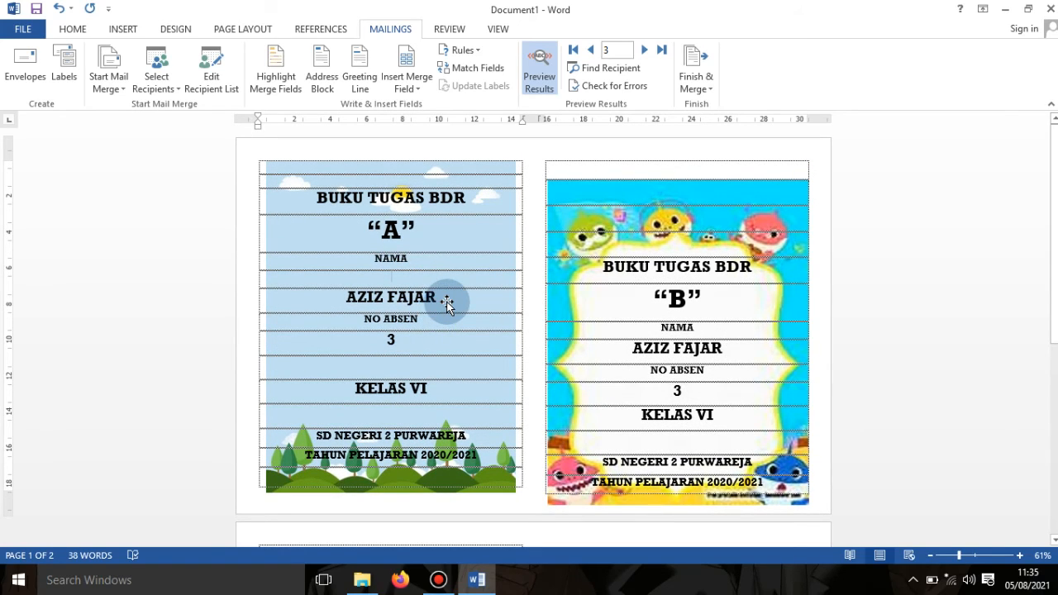
{"action": "key", "text": "Return"}
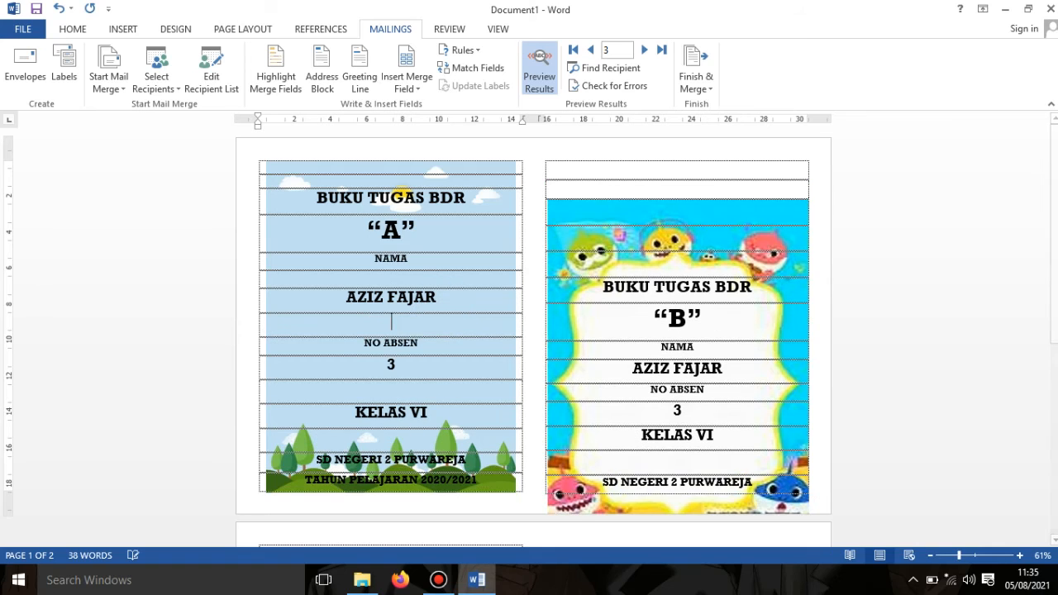
{"action": "scroll", "coordinate": [430, 376], "scroll_direction": "down", "scroll_amount": 1}
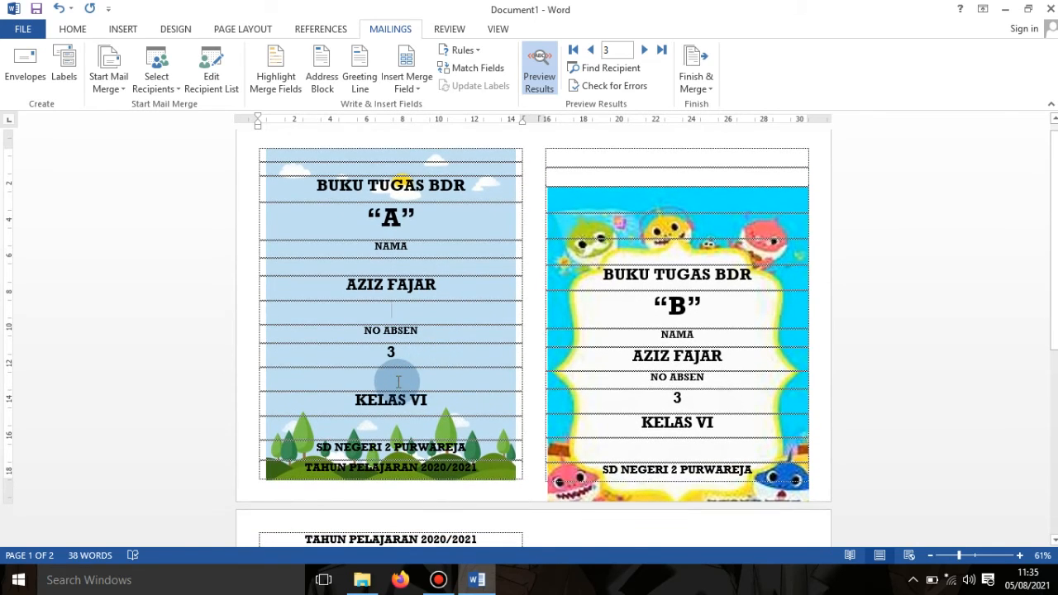
{"action": "key", "text": "BackSpace"}
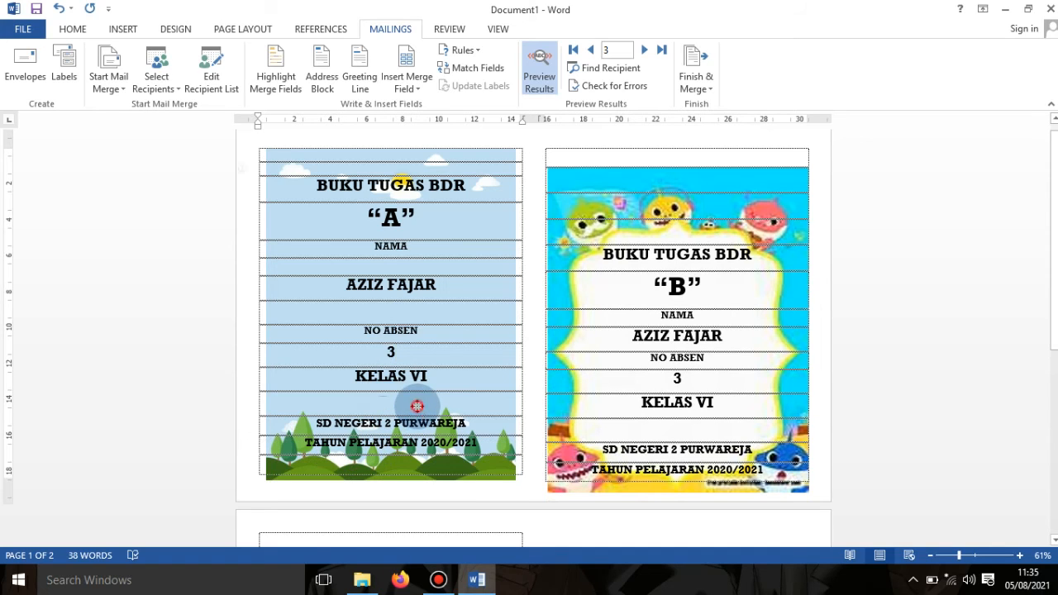
{"action": "left_click", "coordinate": [411, 405]}
{"action": "left_click", "coordinate": [380, 403]}
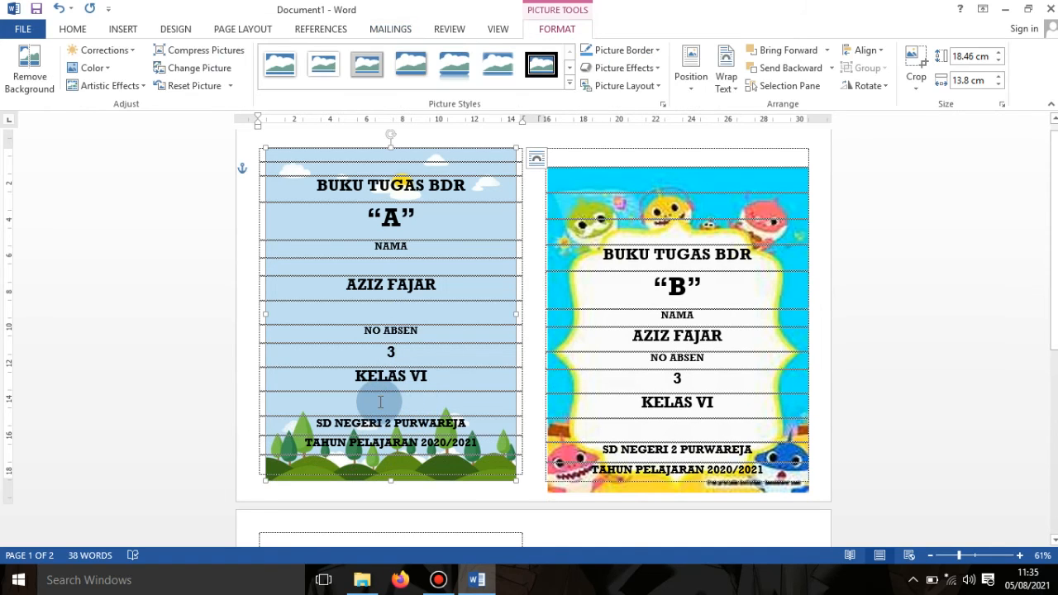
{"action": "key", "text": "BackSpace"}
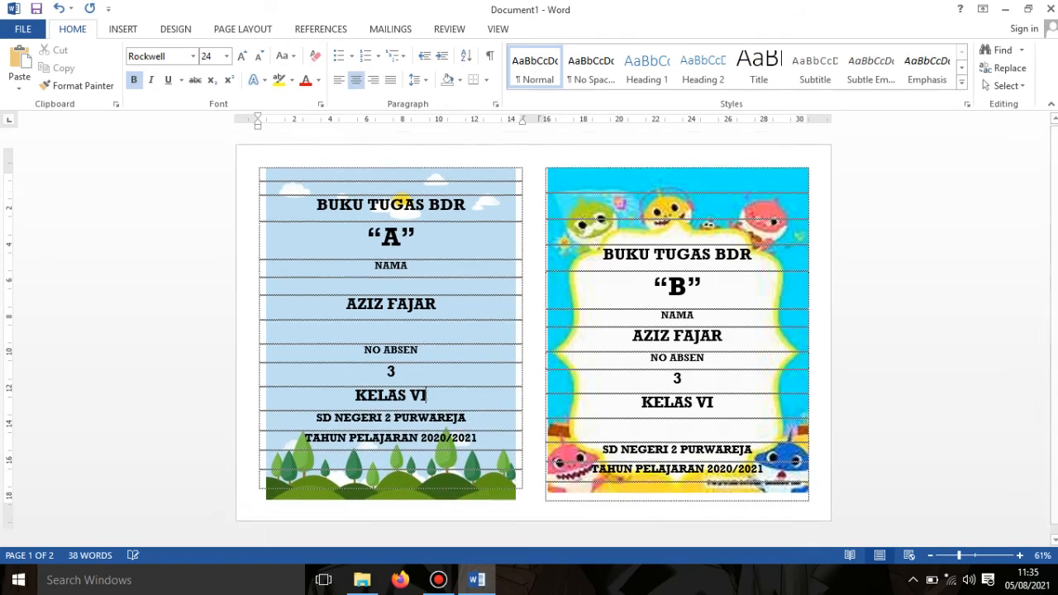
- Set the font size of the merged student name in the first column to 20
{"action": "triple_click", "coordinate": [346, 309]}
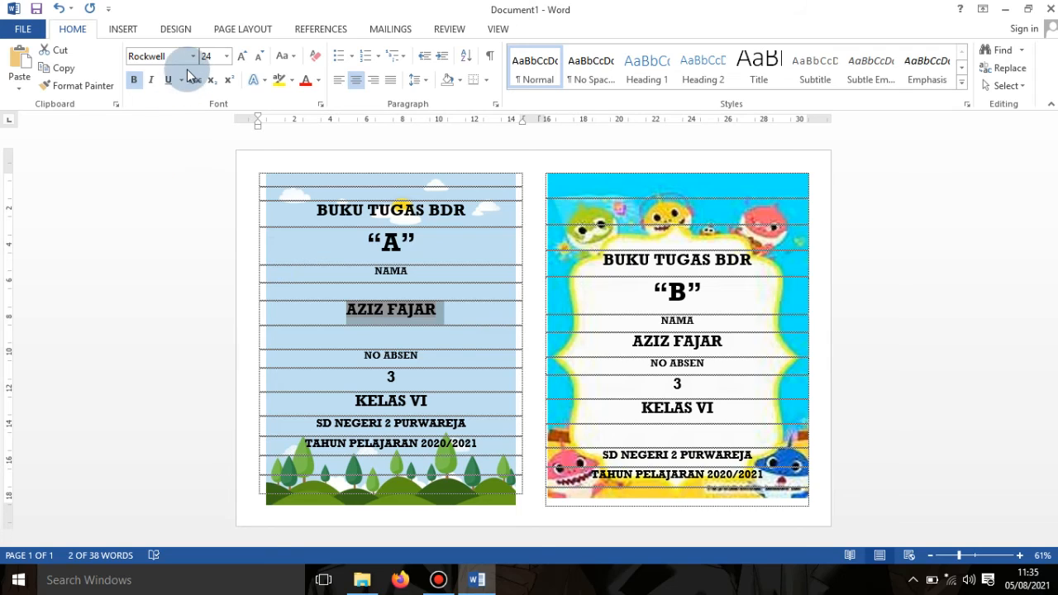
{"action": "left_click", "coordinate": [228, 56]}
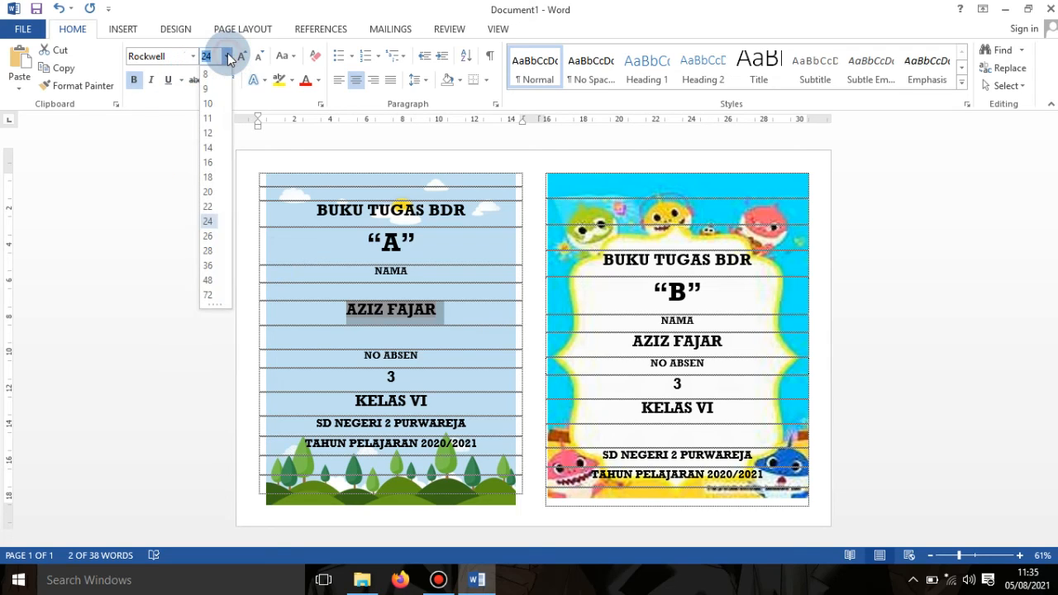
{"action": "left_click", "coordinate": [212, 192]}
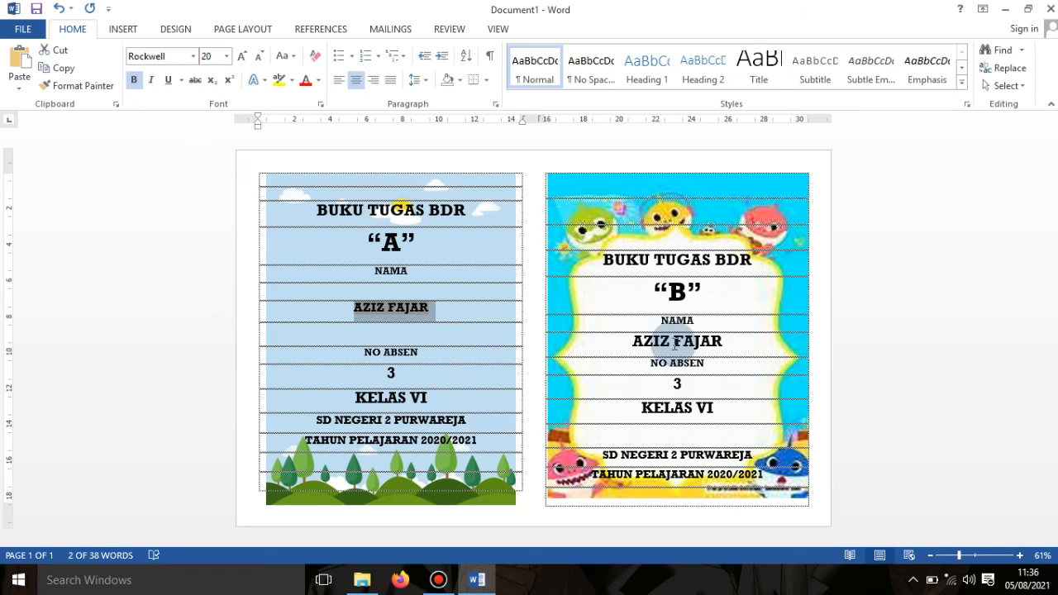
- Set the font size of the merged student name in the second column to 20, undoing the accidental text move
{"action": "left_click_drag", "start_coordinate": [628, 337], "coordinate": [722, 341]}
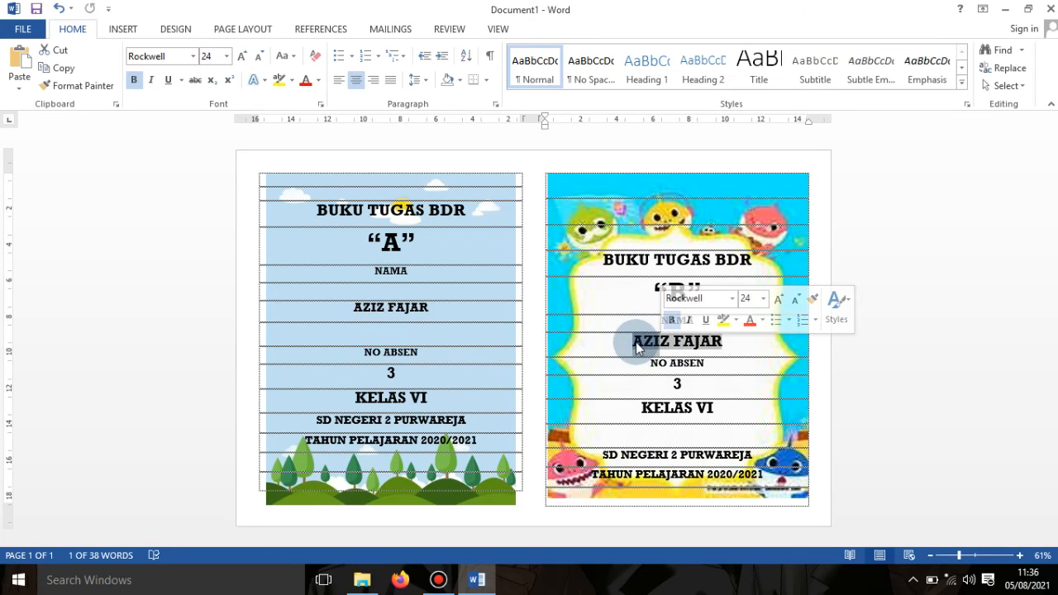
{"action": "left_click_drag", "start_coordinate": [642, 338], "coordinate": [702, 344]}
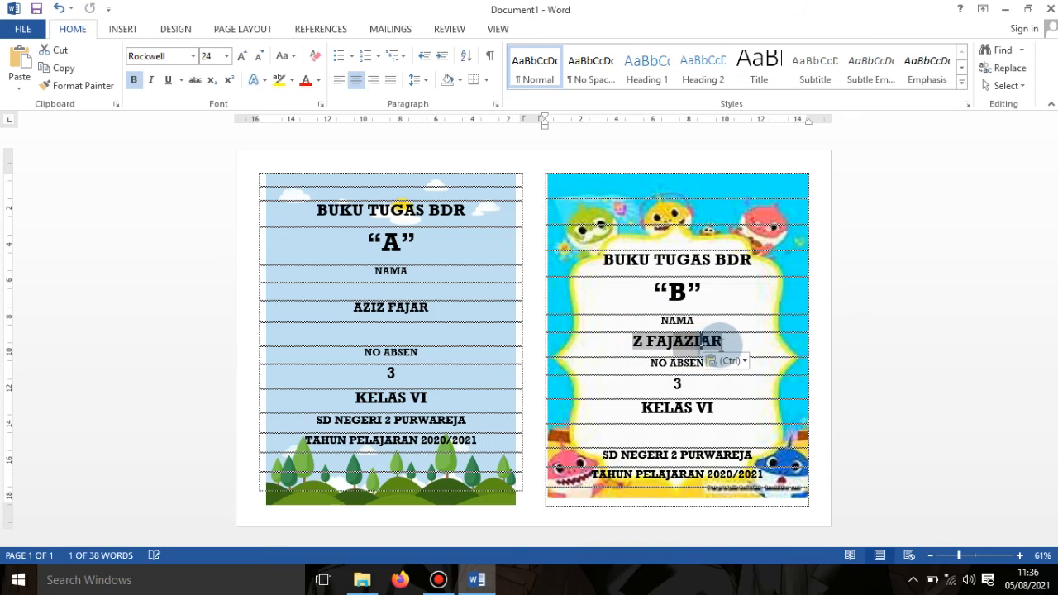
{"action": "key", "text": "ctrl+z"}
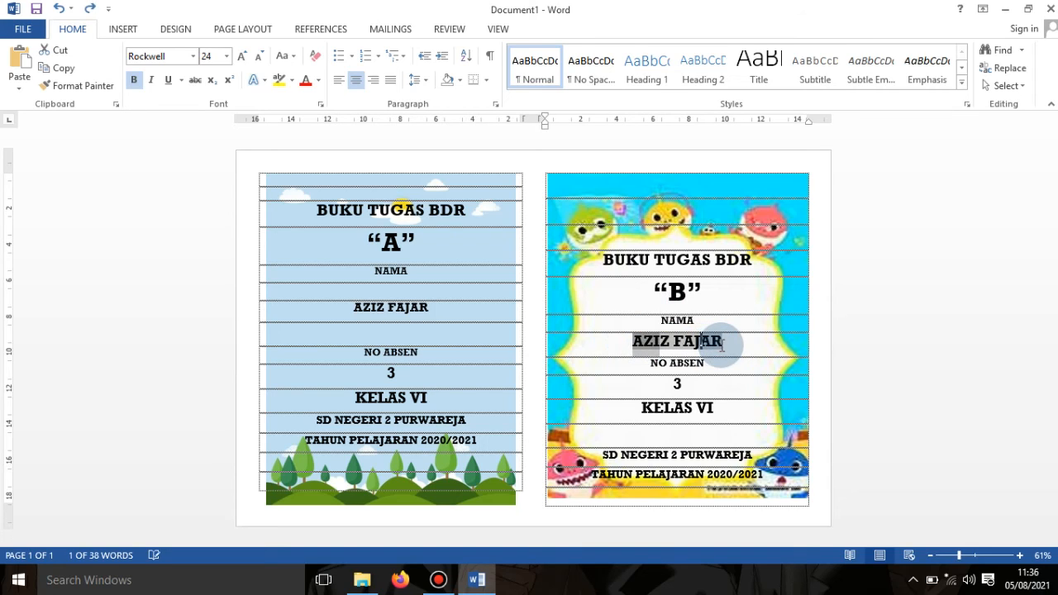
{"action": "left_click", "coordinate": [731, 354]}
{"action": "left_click_drag", "start_coordinate": [626, 339], "coordinate": [726, 351]}
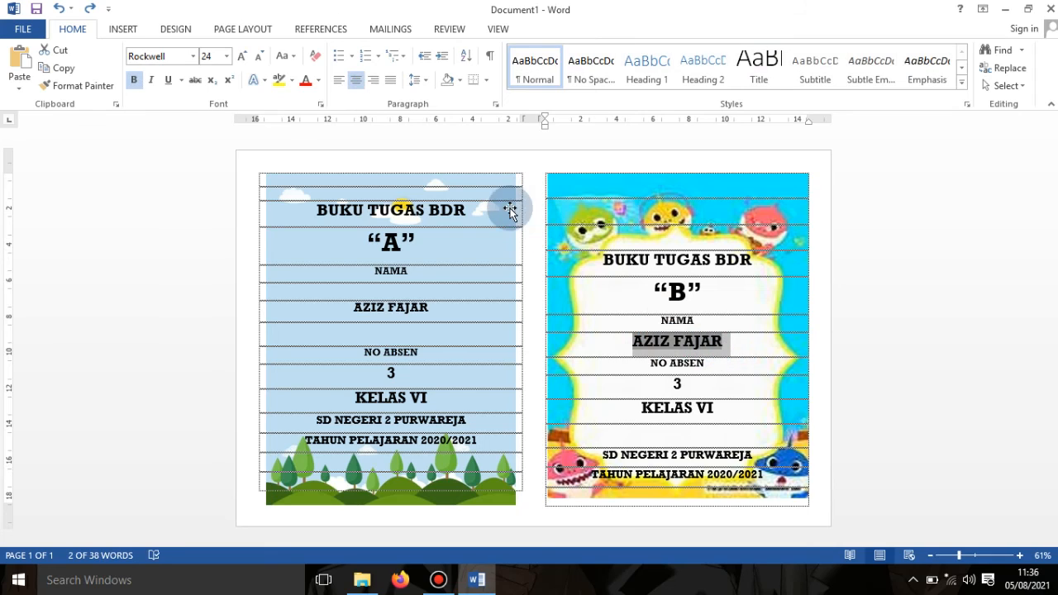
{"action": "left_click", "coordinate": [228, 56]}
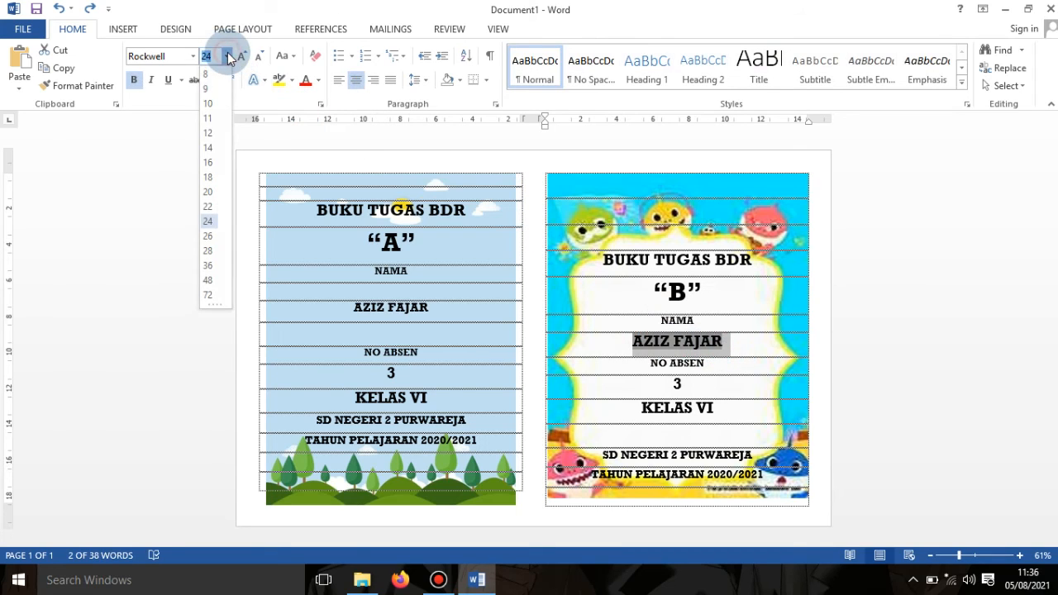
{"action": "left_click", "coordinate": [208, 192]}
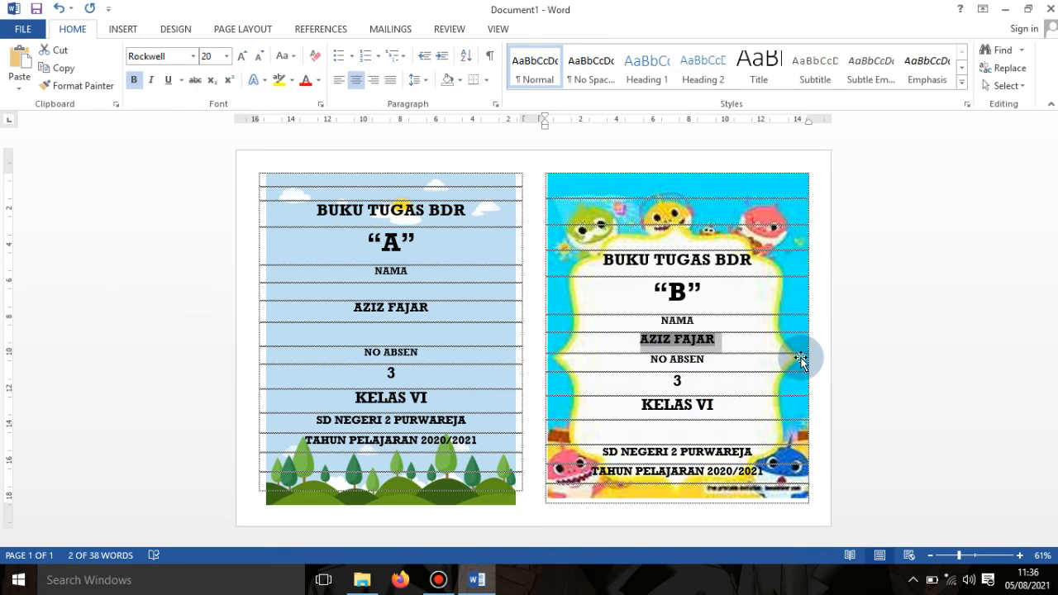
- Merge all records to the Canon iP2700 series printer as one copy, and close the printing and printer status windows
{"action": "left_click", "coordinate": [390, 31]}
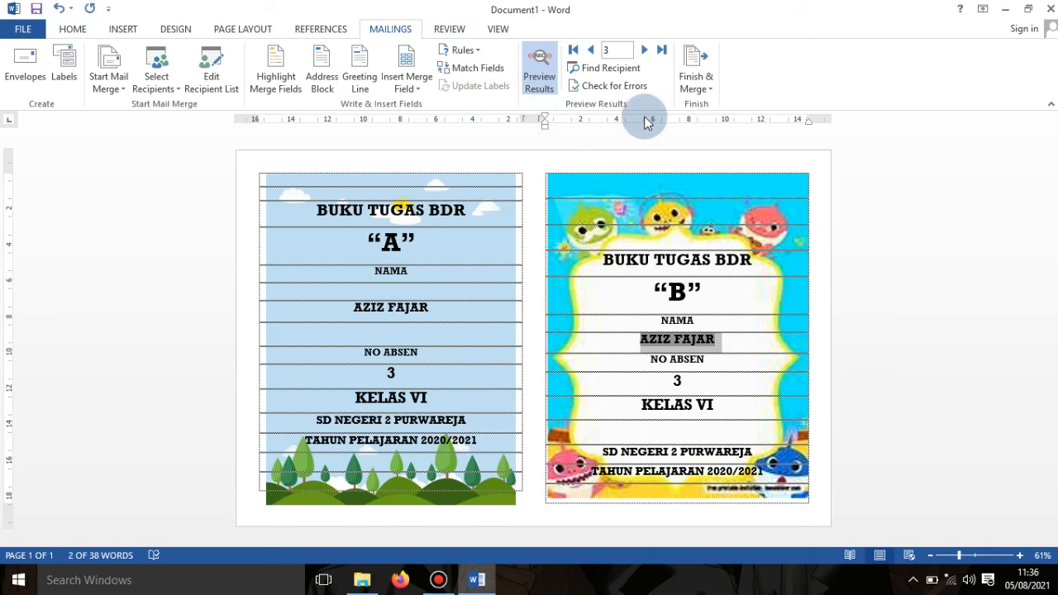
{"action": "left_click", "coordinate": [710, 90]}
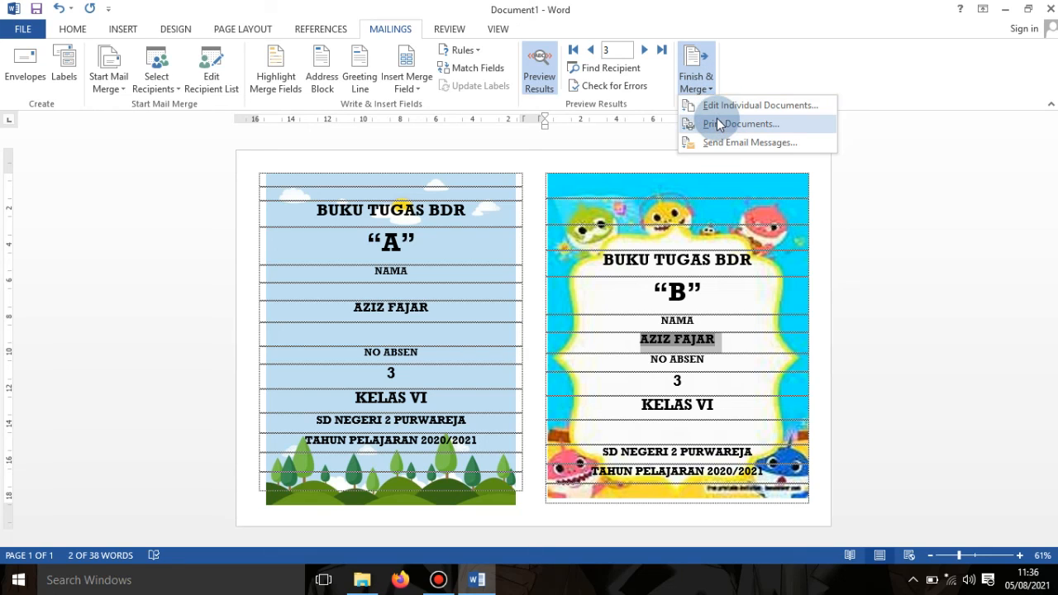
{"action": "left_click", "coordinate": [717, 125]}
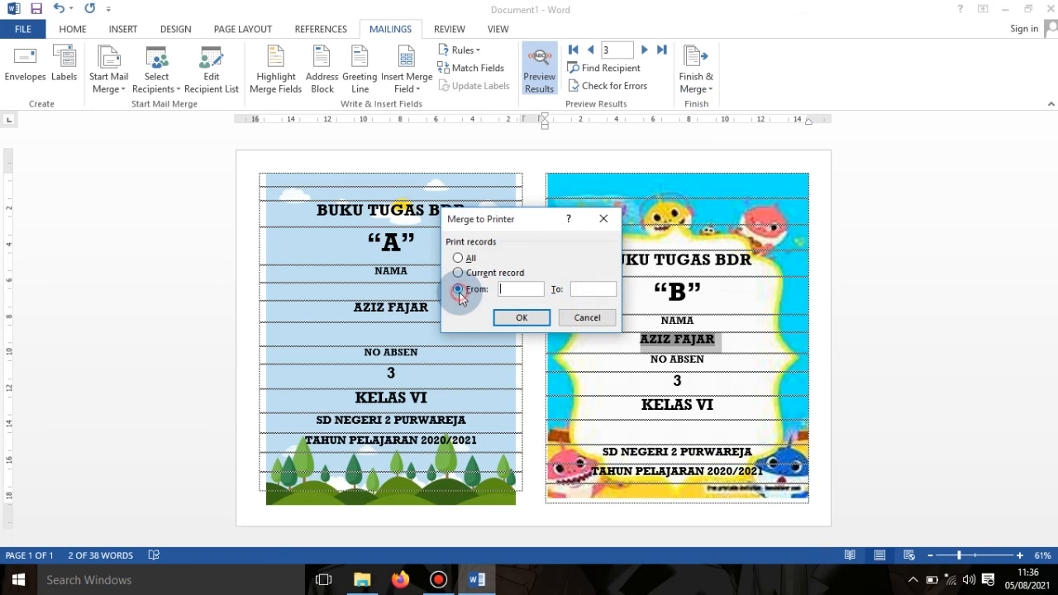
{"action": "left_click", "coordinate": [510, 297]}
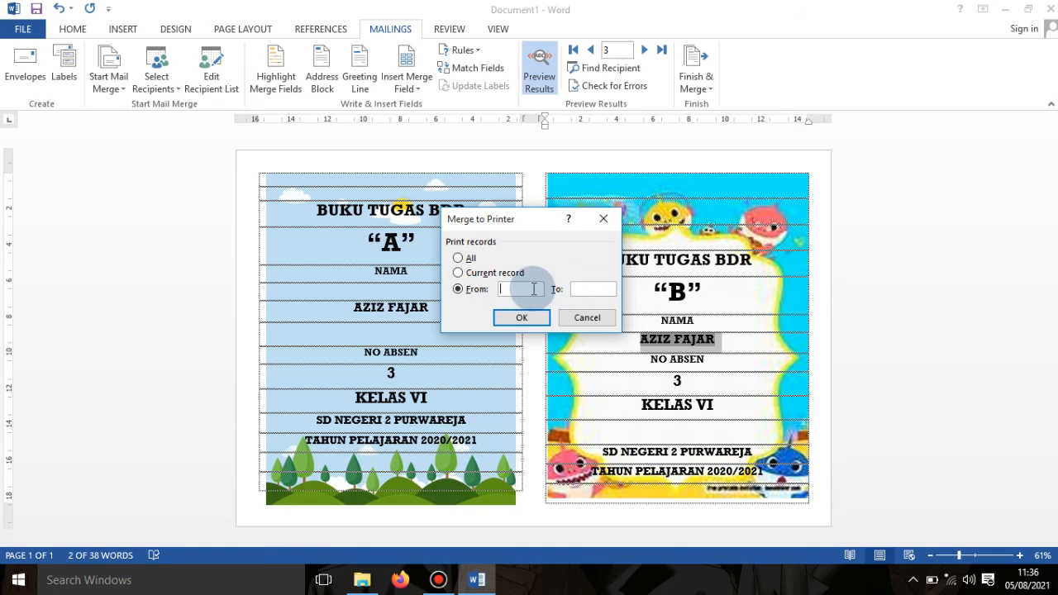
{"action": "left_click", "coordinate": [457, 260]}
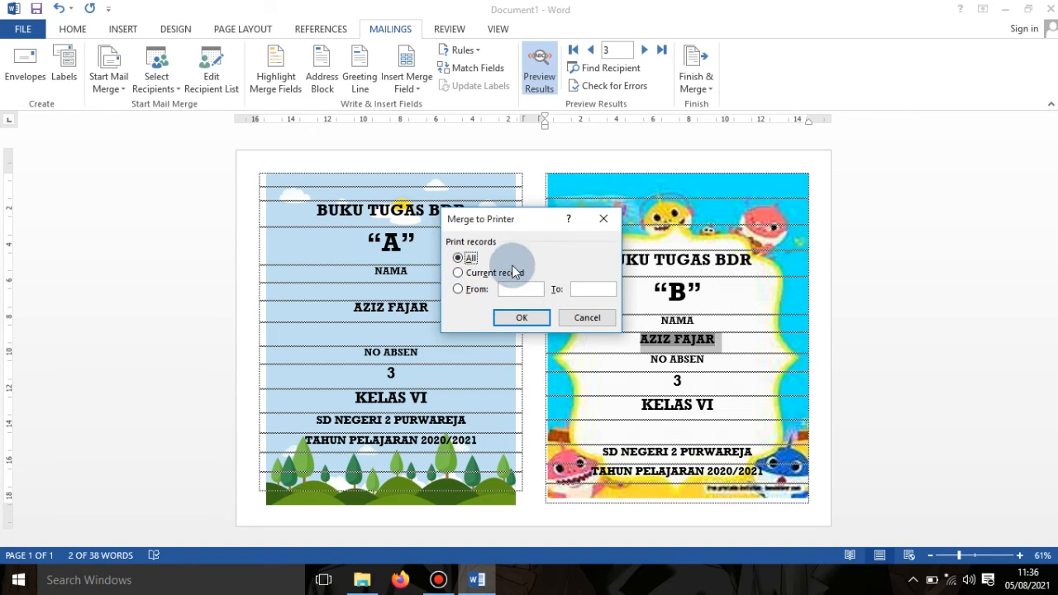
{"action": "left_click", "coordinate": [531, 322]}
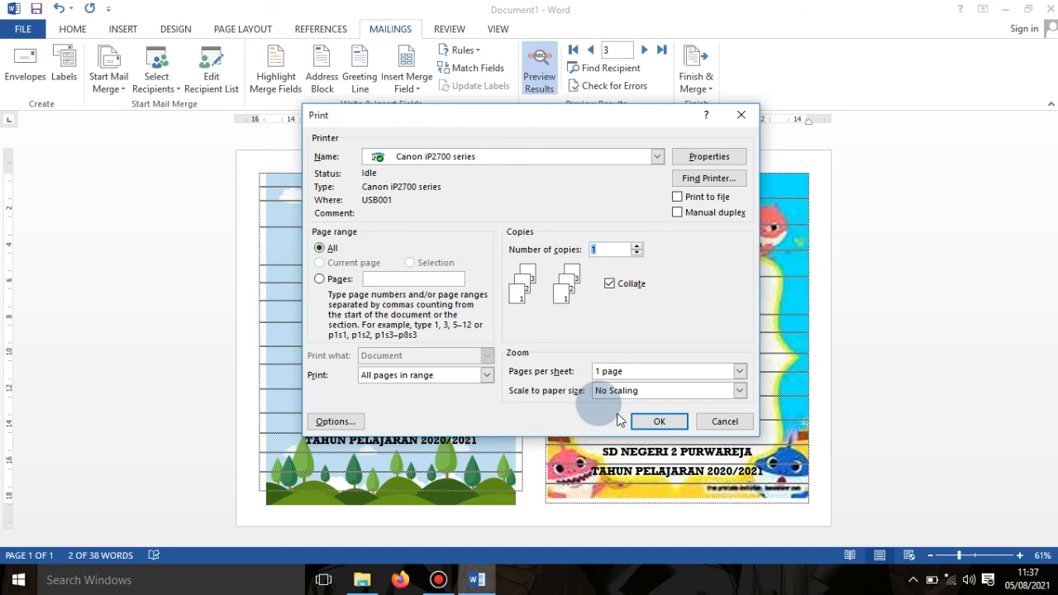
{"action": "left_click", "coordinate": [657, 420]}
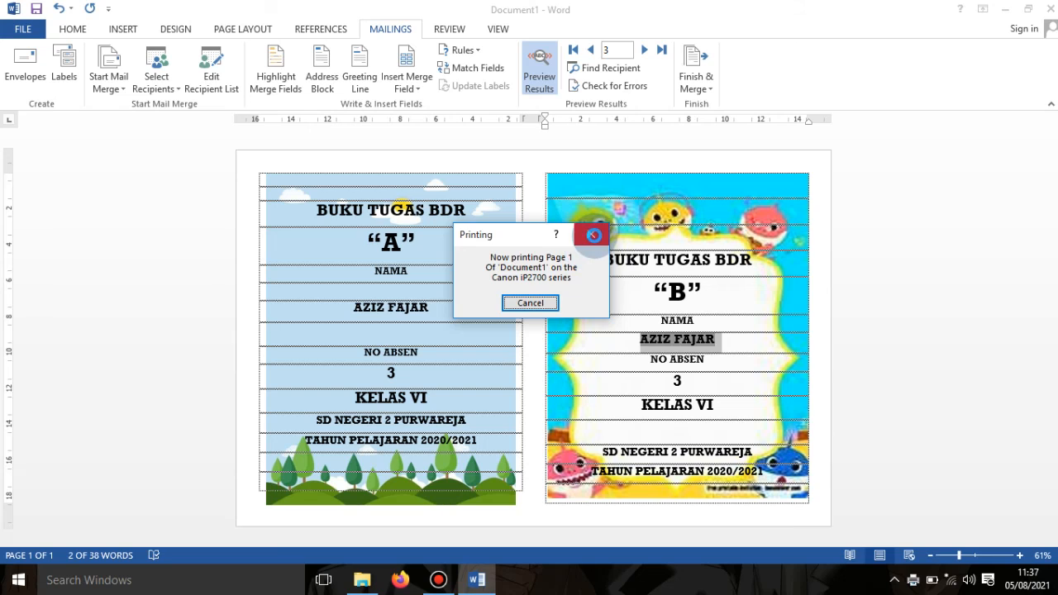
{"action": "left_click", "coordinate": [591, 234]}
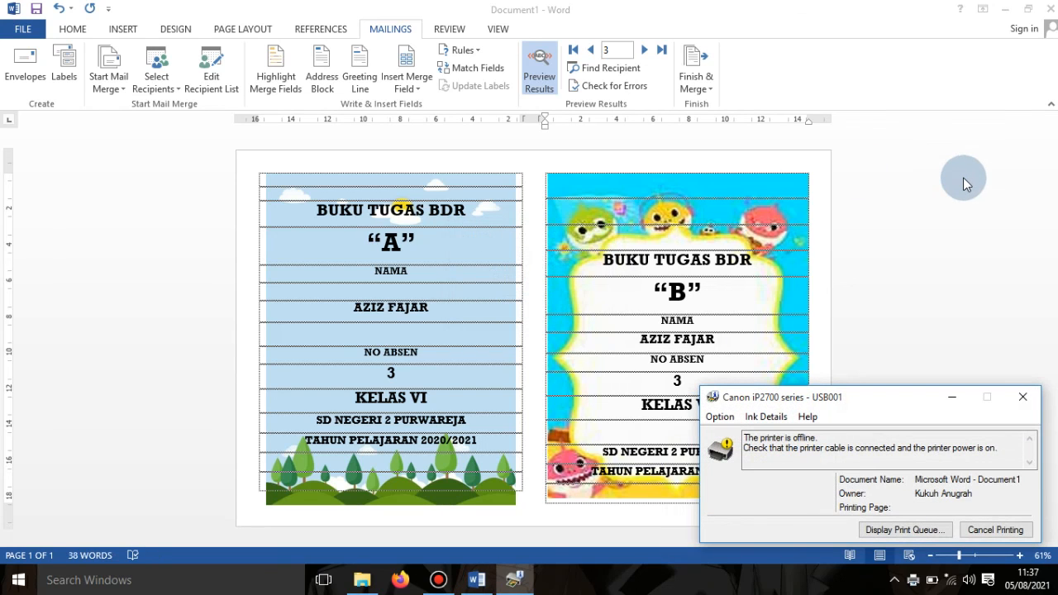
{"action": "left_click", "coordinate": [1025, 400]}
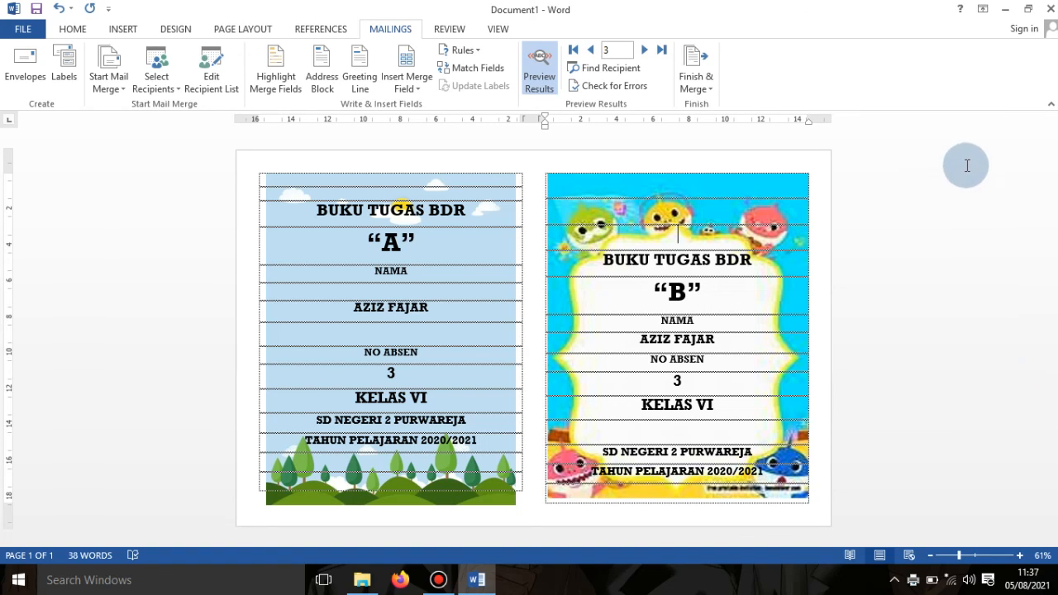
{"action": "left_click", "coordinate": [1048, 9]}
{"action": "left_click", "coordinate": [438, 581]}
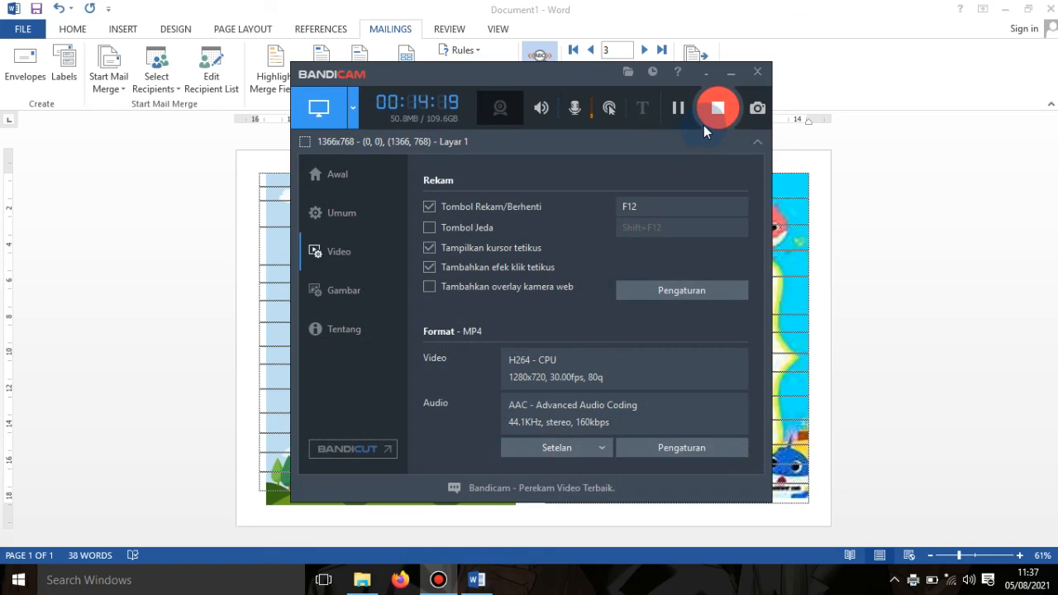